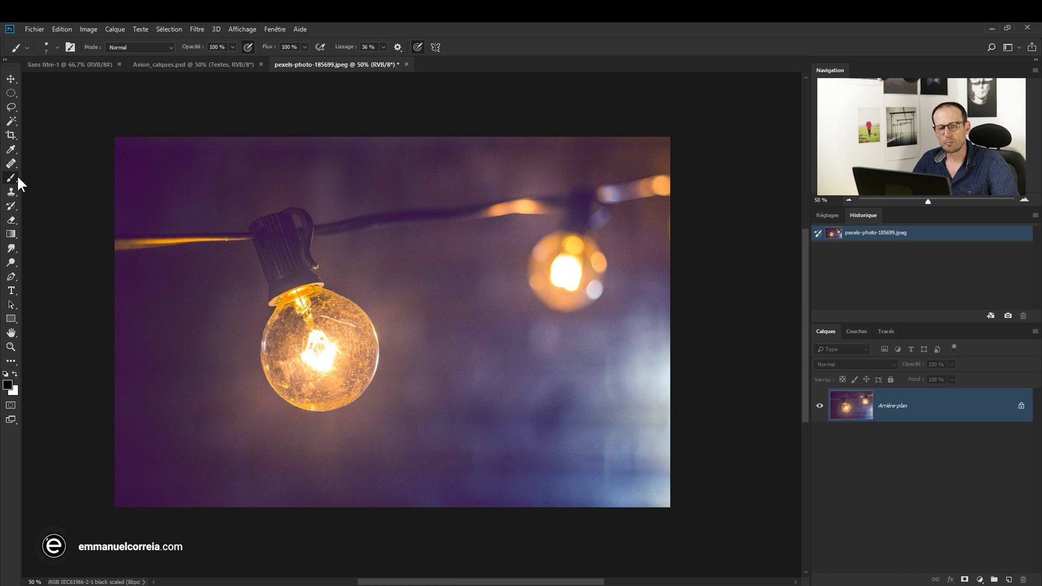
pyautogui.moveTo(501, 439)
pyautogui.mouseDown()
pyautogui.moveTo(470, 448)
pyautogui.moveTo(504, 448)
pyautogui.moveTo(505, 462)
pyautogui.moveTo(610, 467)
pyautogui.moveTo(567, 466)
pyautogui.moveTo(535, 450)
pyautogui.mouseUp()
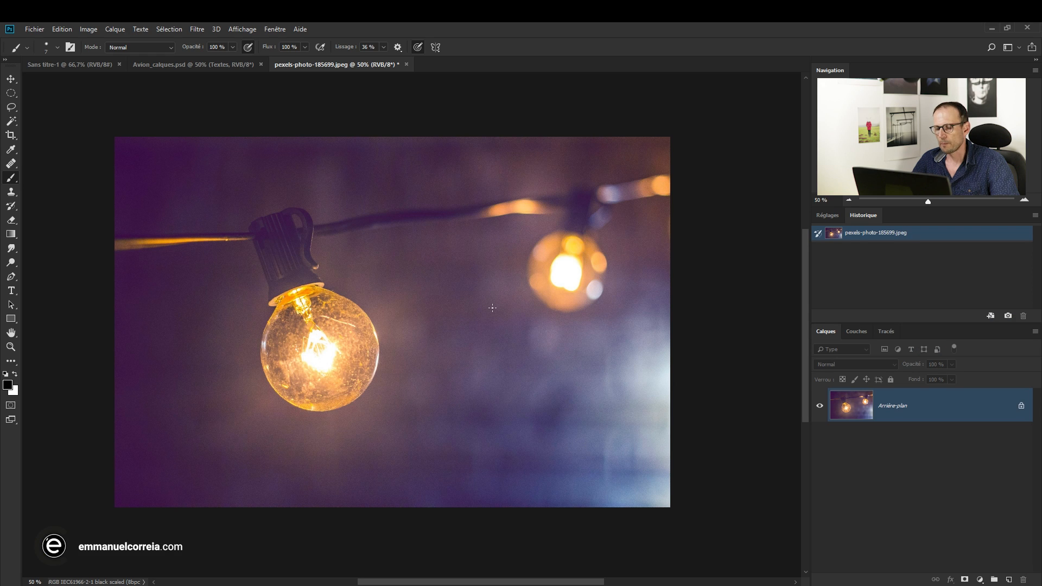
pyautogui.click(115, 29)
pyautogui.moveTo(143, 43)
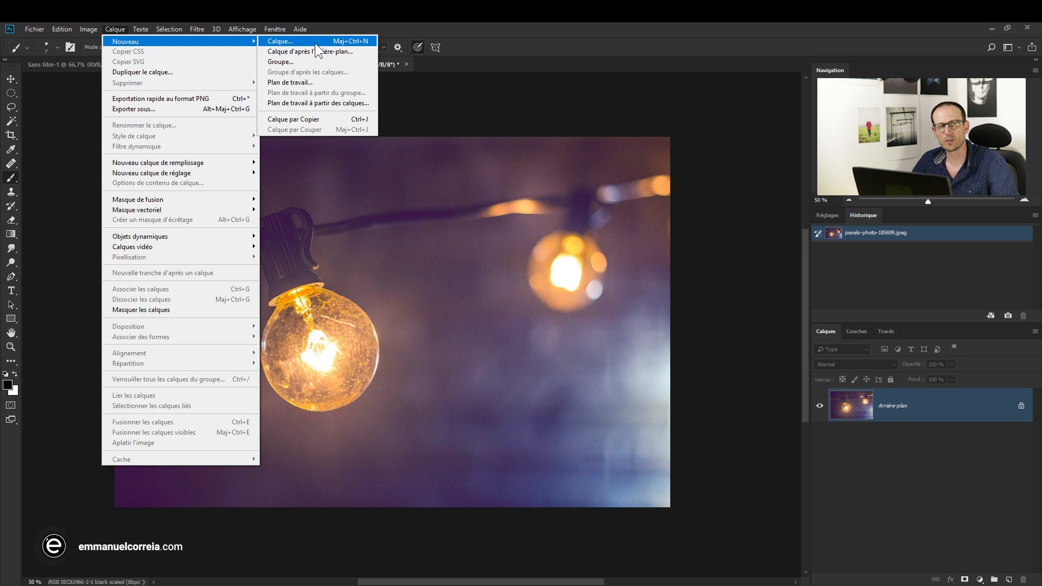
pyautogui.click(512, 23)
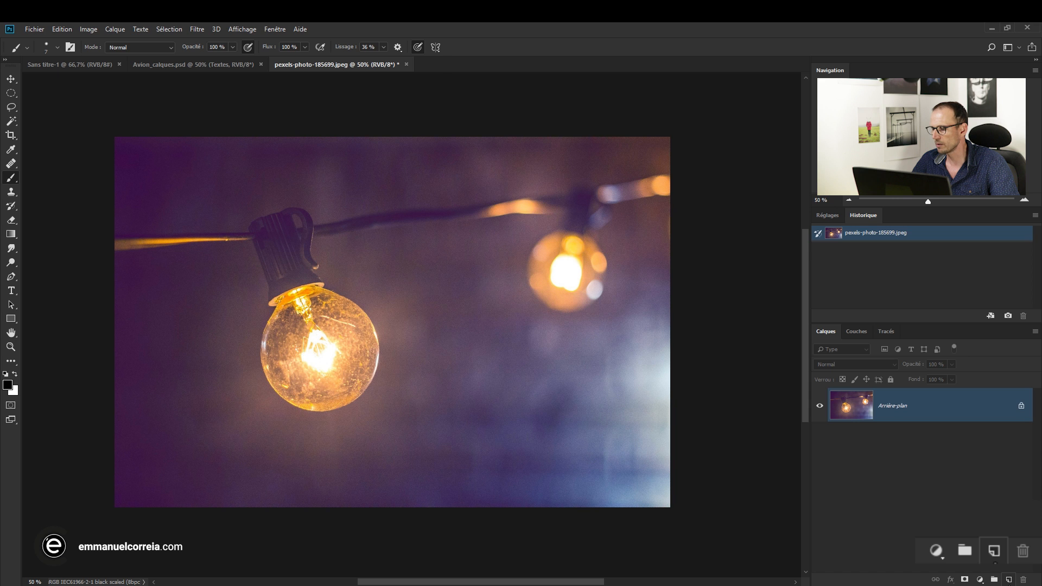
# Create a new layer above the background and paint a black freehand scribble over the photo's lower-right area.
pyautogui.click(1008, 580)
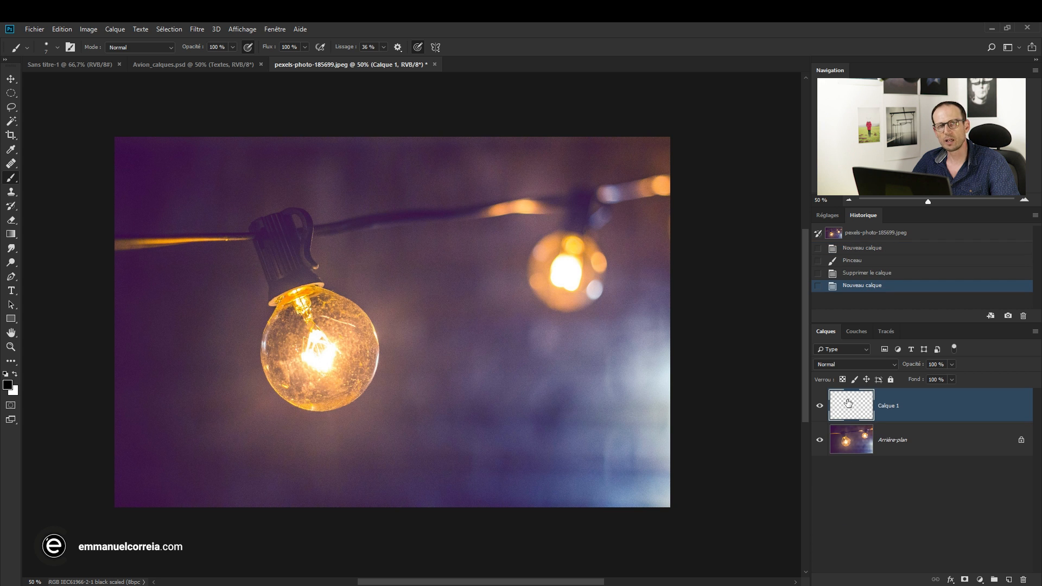
pyautogui.moveTo(475, 428)
pyautogui.mouseDown()
pyautogui.moveTo(465, 475)
pyautogui.moveTo(463, 449)
pyautogui.moveTo(510, 452)
pyautogui.moveTo(483, 453)
pyautogui.moveTo(492, 472)
pyautogui.moveTo(521, 458)
pyautogui.moveTo(553, 461)
pyautogui.mouseUp()
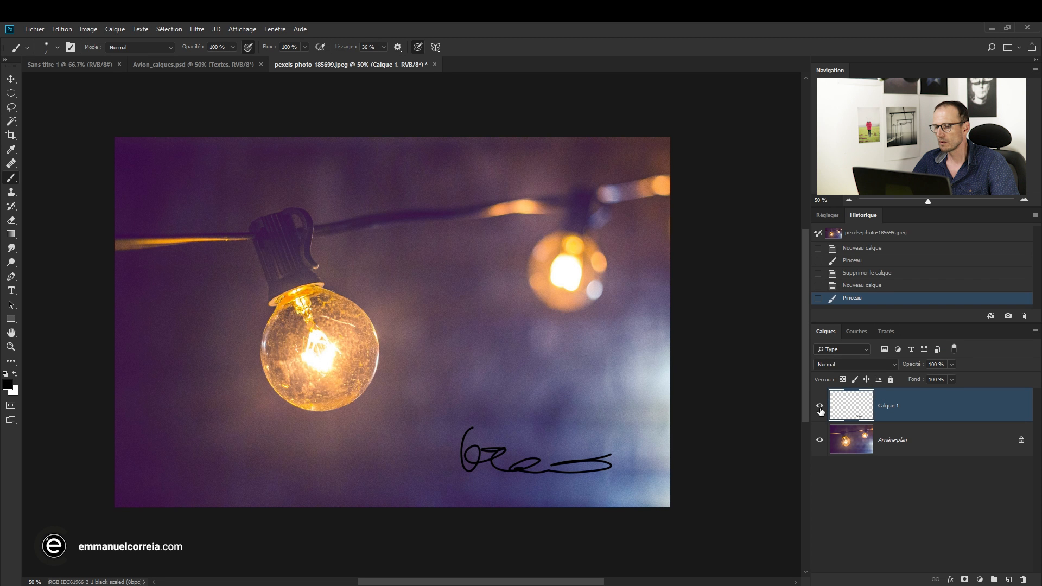
# Hide and reshow the scribble's layer, and move the scribble slightly up and to the left on the photo.
pyautogui.click(819, 407)
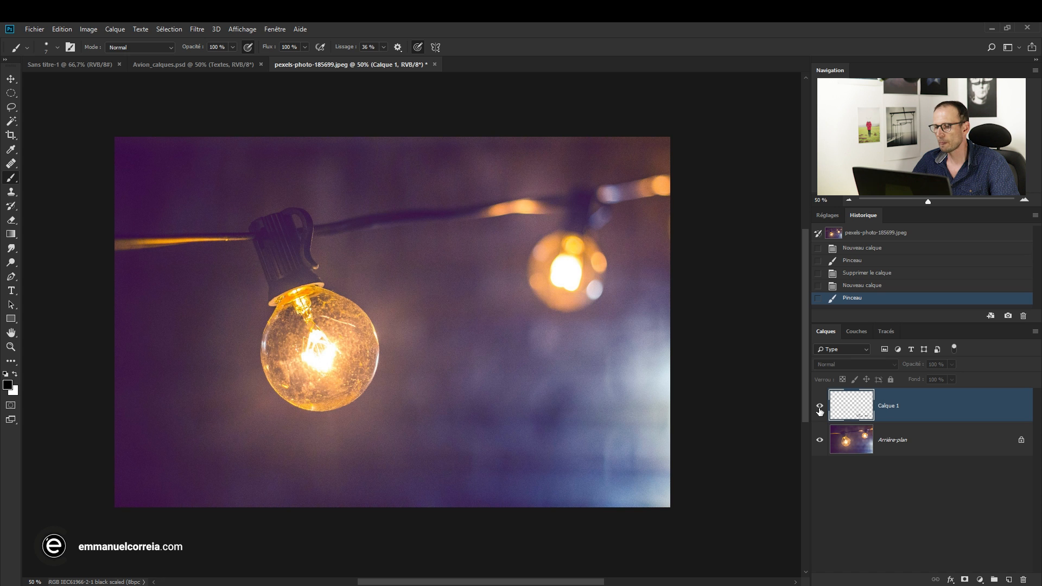
pyautogui.click(819, 407)
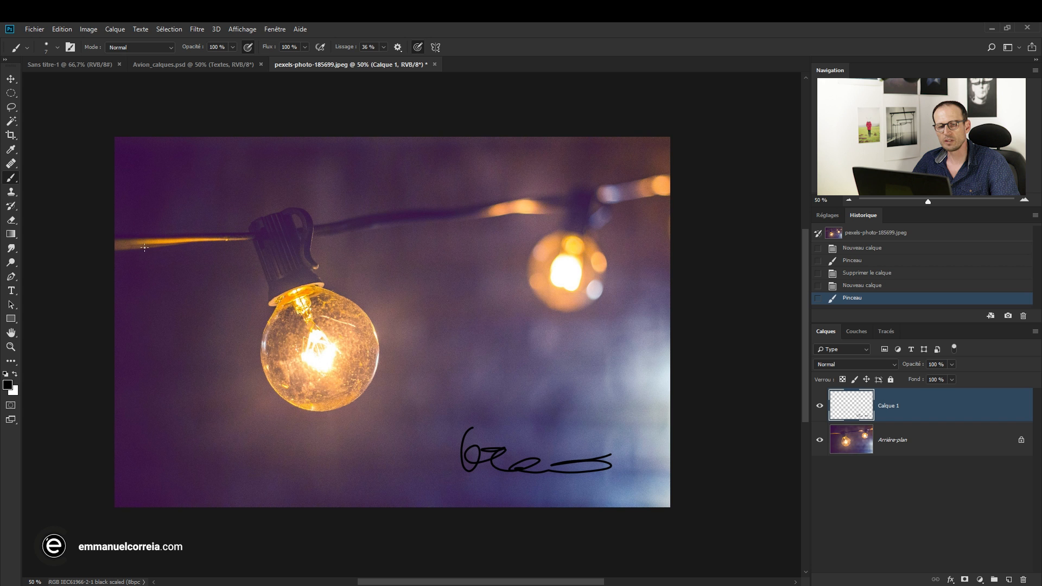
pyautogui.click(11, 80)
pyautogui.moveTo(496, 459)
pyautogui.mouseDown()
pyautogui.moveTo(501, 205)
pyautogui.moveTo(382, 184)
pyautogui.moveTo(184, 189)
pyautogui.moveTo(180, 369)
pyautogui.mouseUp()
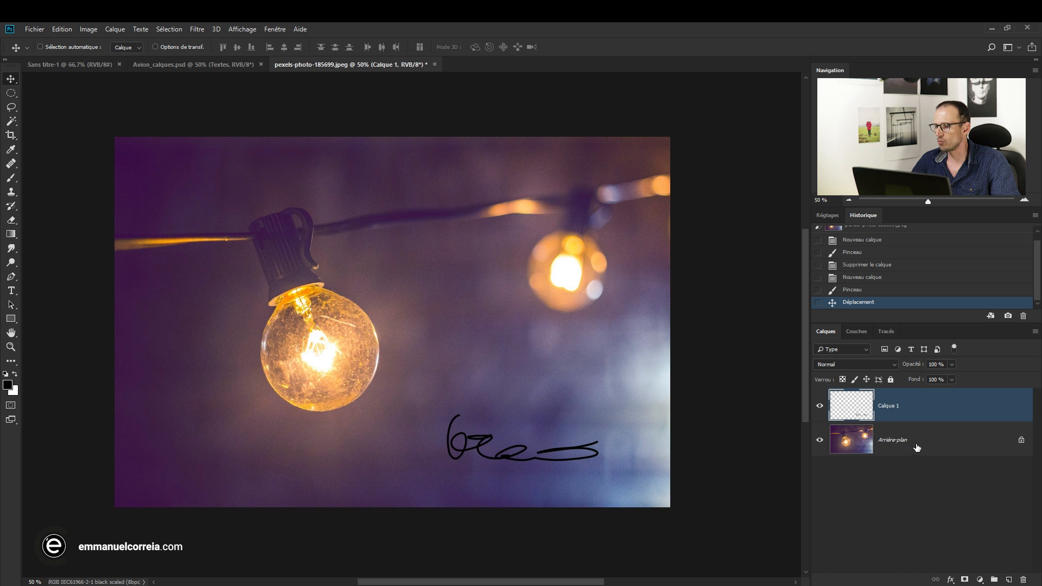
# Select the Arrière-plan layer and check the highlight colour setting in the Interface preferences.
pyautogui.click(853, 444)
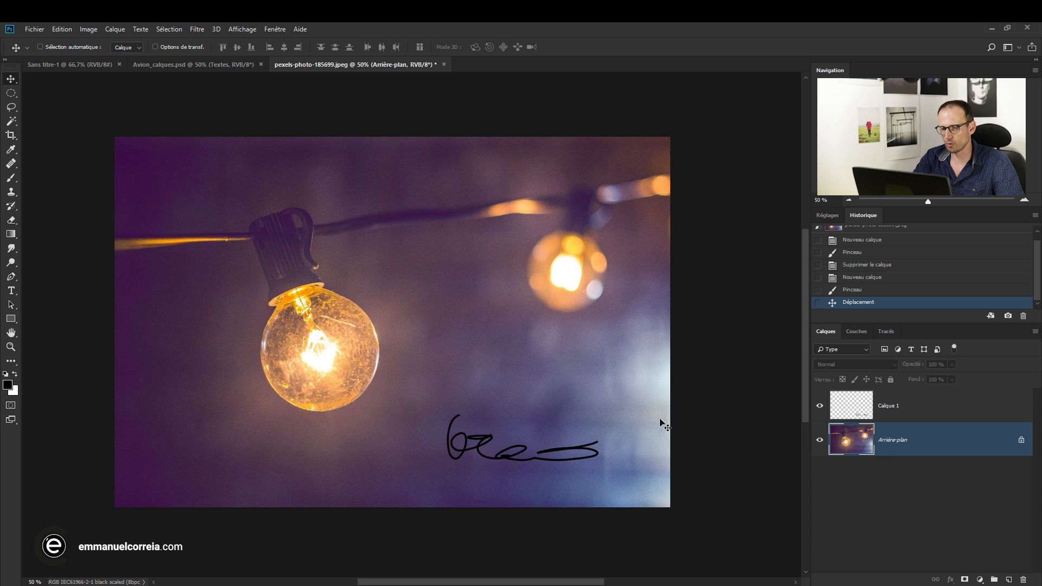
pyautogui.press('i')
pyautogui.hotkey('ctrl', 'k')
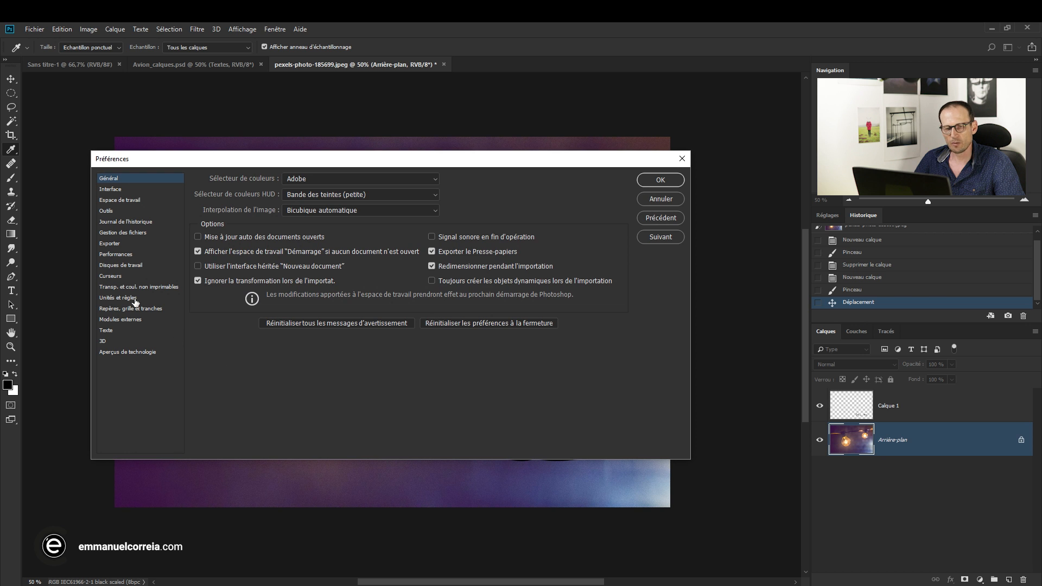
pyautogui.click(113, 192)
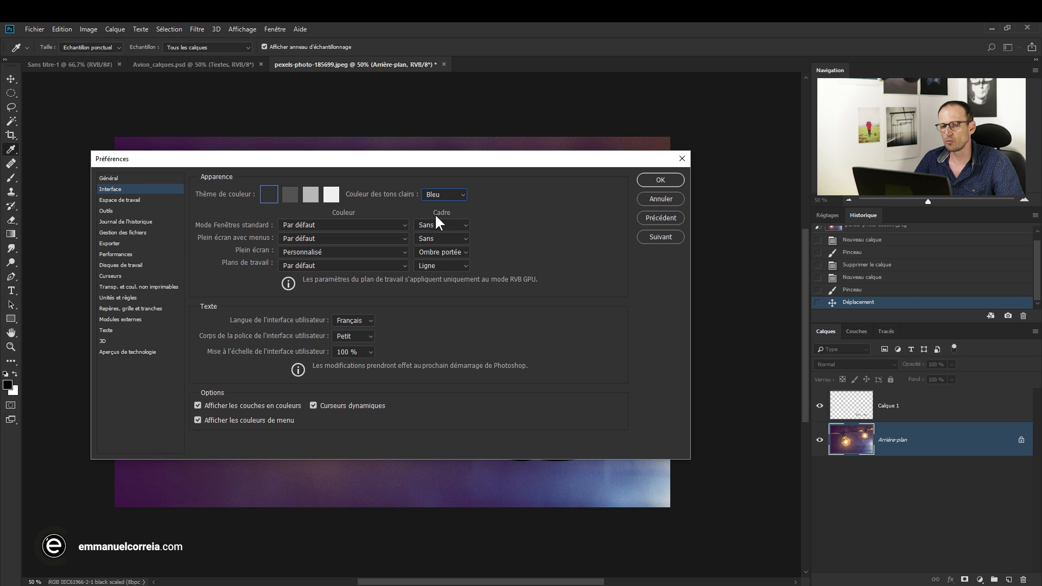
pyautogui.click(660, 180)
# Try to move the locked Arrière-plan layer with the Move tool.
pyautogui.press('v')
pyautogui.click(930, 412)
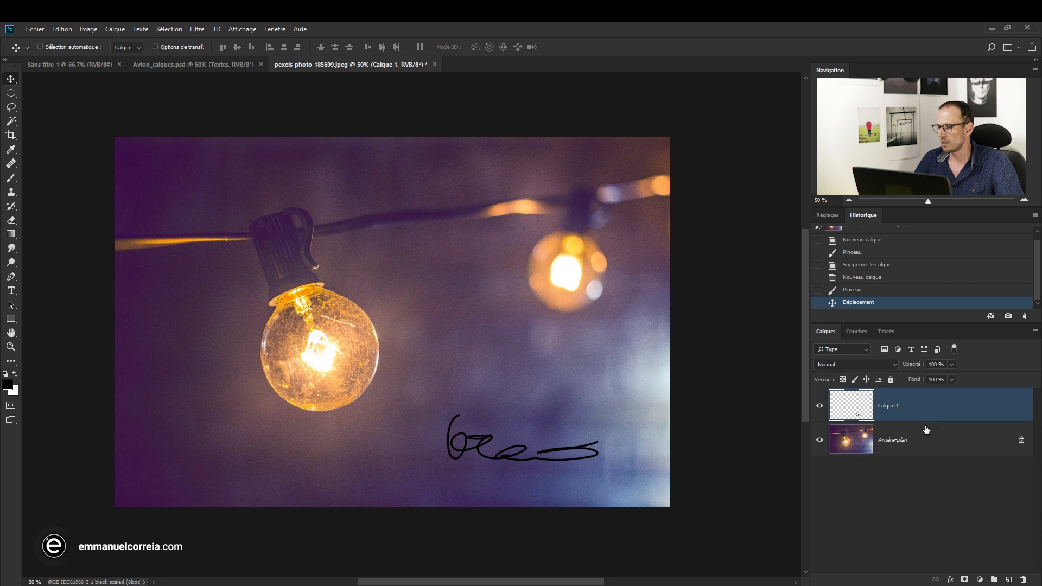
pyautogui.click(926, 441)
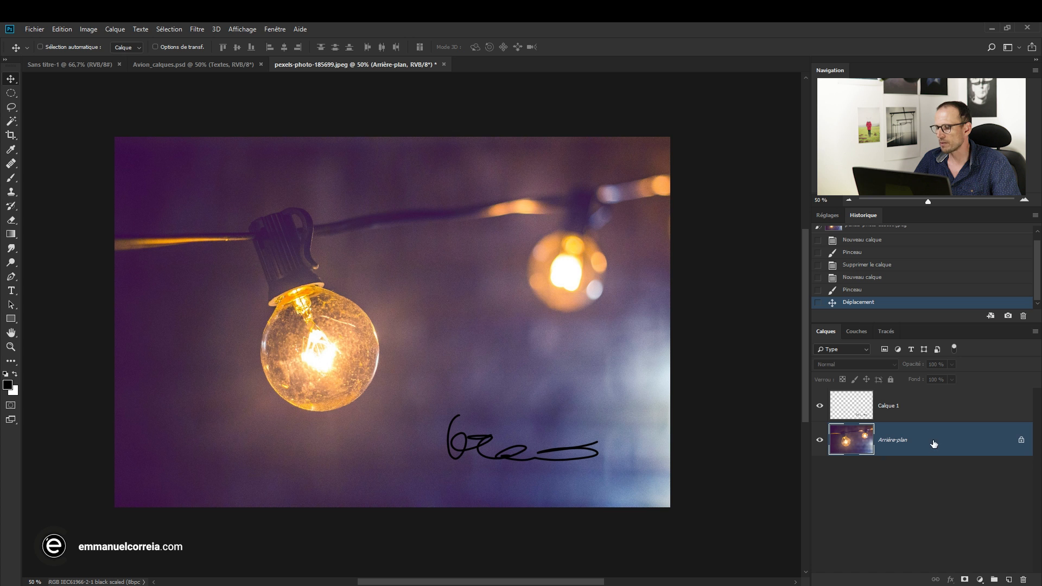
pyautogui.moveTo(417, 305); pyautogui.dragTo(428, 269)
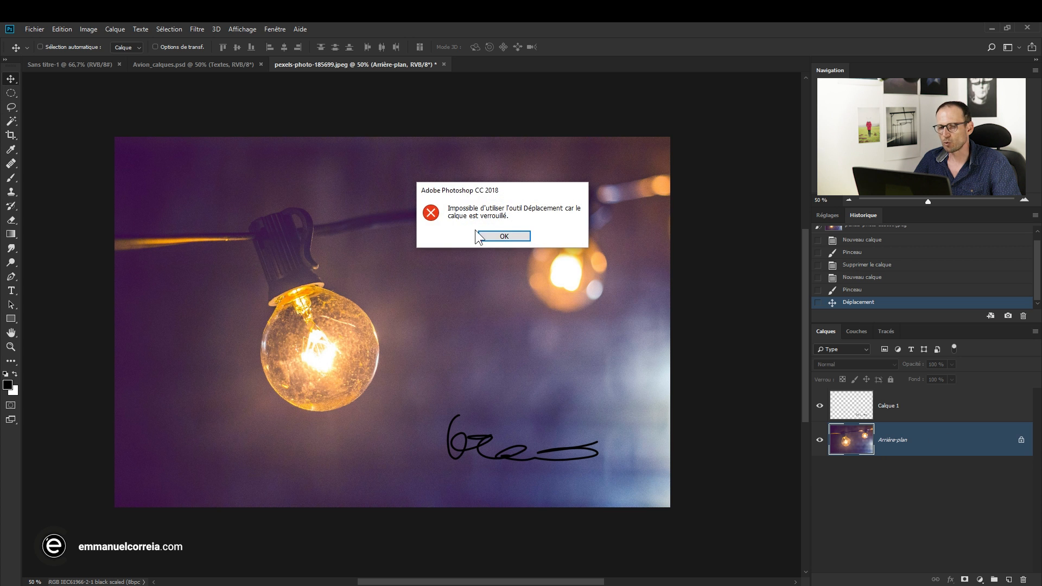
pyautogui.click(503, 234)
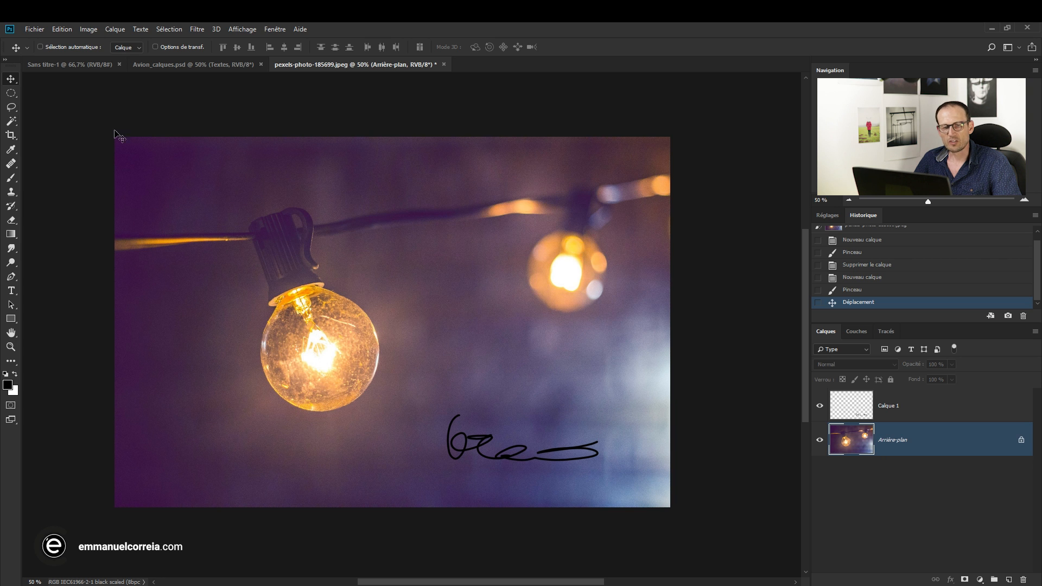
# Erase the right part of the large bulb on the Arrière-plan layer with one broad eraser stroke.
pyautogui.click(14, 220)
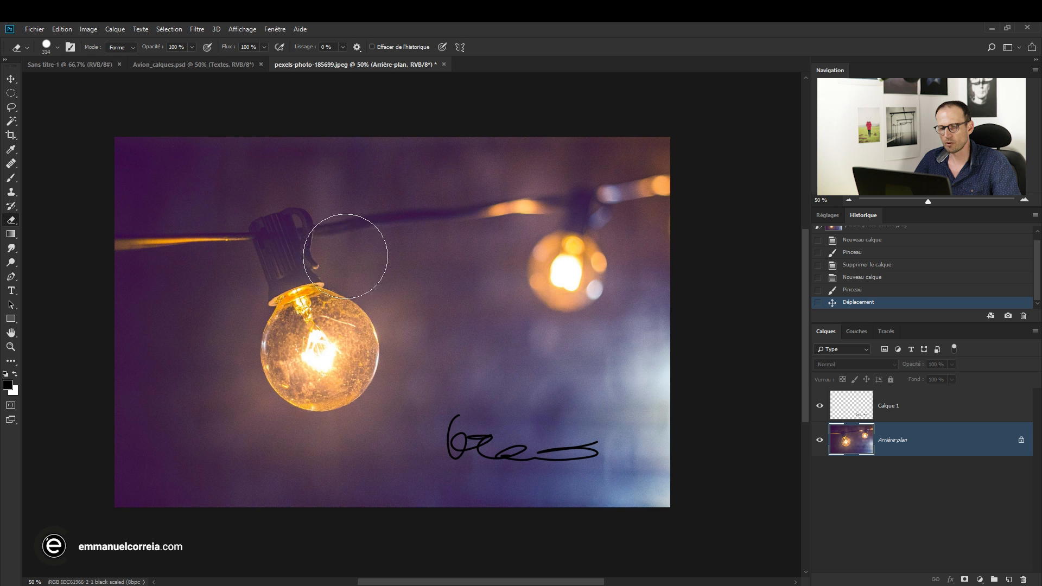
pyautogui.moveTo(338, 278)
pyautogui.mouseDown()
pyautogui.moveTo(363, 351)
pyautogui.moveTo(326, 404)
pyautogui.mouseUp()
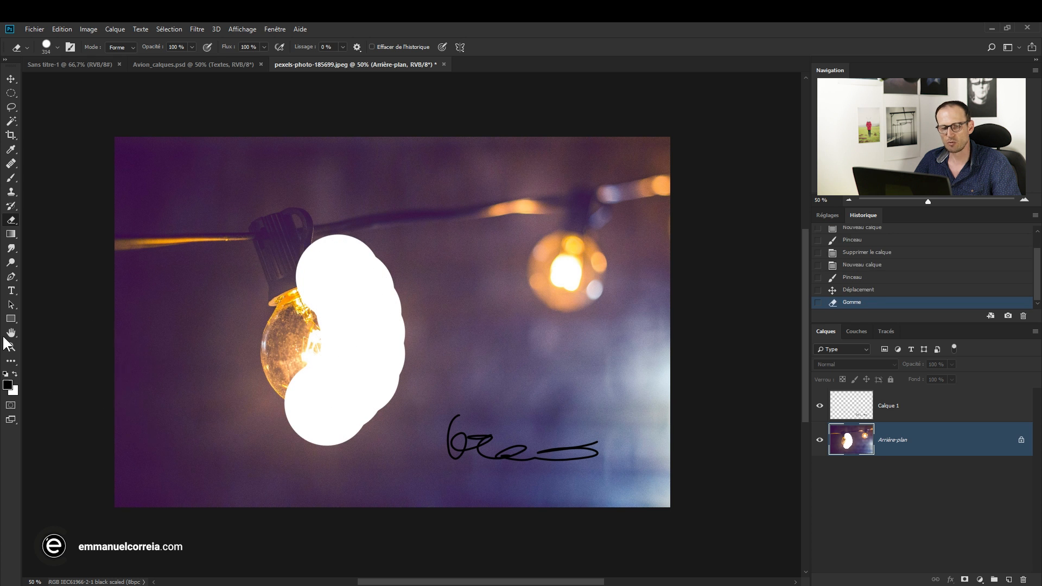
# Set the background colour to a dark blue with a hue of 251°.
pyautogui.click(13, 390)
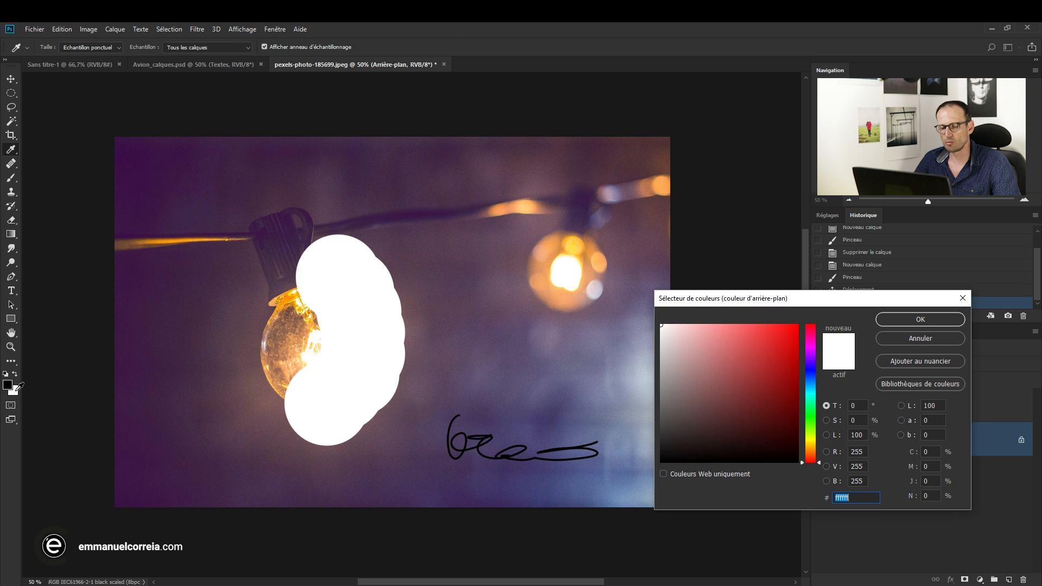
pyautogui.moveTo(812, 392); pyautogui.dragTo(808, 360)
pyautogui.click(778, 362)
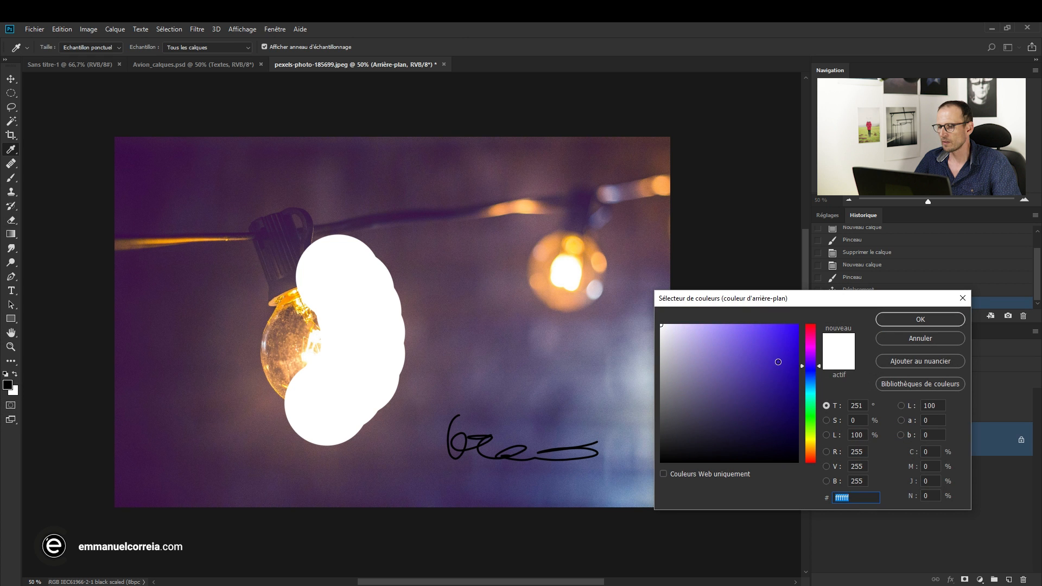
pyautogui.click(919, 319)
# Make another eraser stroke beside the large bulb on the Arrière-plan layer, and undo both eraser strokes.
pyautogui.moveTo(337, 222)
pyautogui.mouseDown()
pyautogui.moveTo(390, 242)
pyautogui.moveTo(412, 365)
pyautogui.moveTo(367, 434)
pyautogui.moveTo(376, 427)
pyautogui.mouseUp()
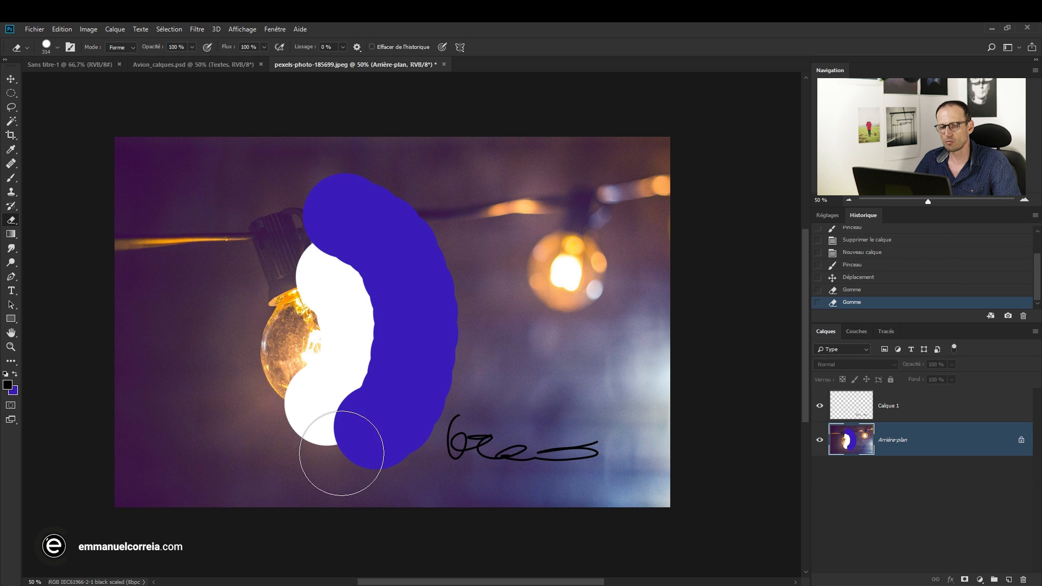
pyautogui.hotkey('ctrl', 'z')
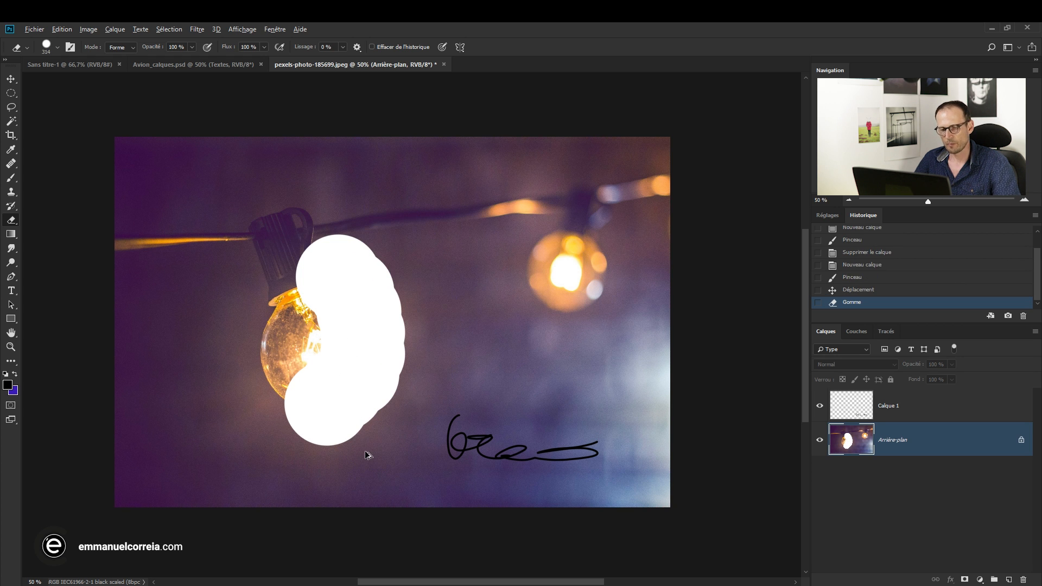
pyautogui.hotkey('ctrl', 'z')
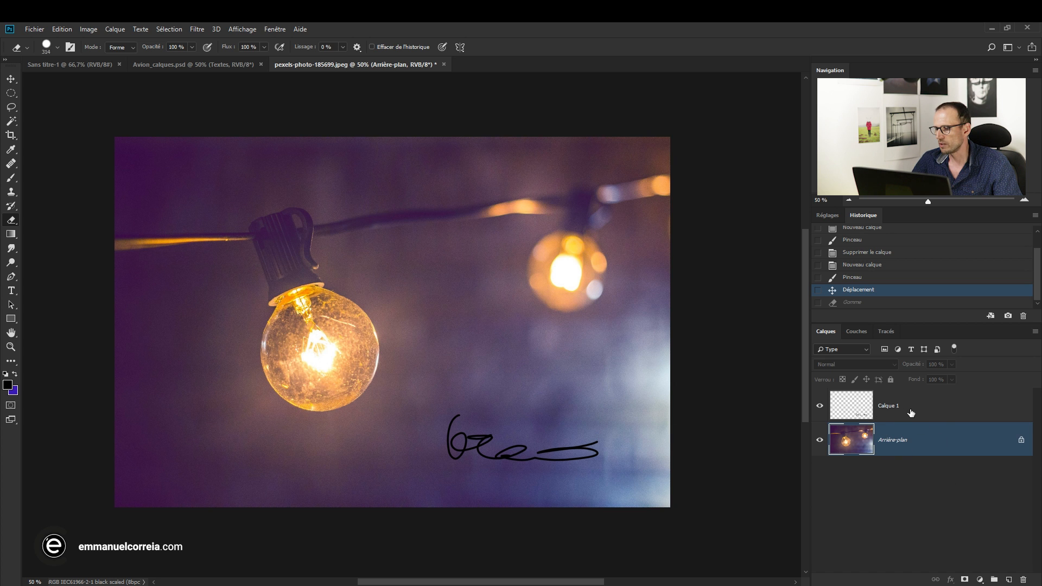
# Erase across the black scribble on the Calque 1 layer.
pyautogui.click(848, 416)
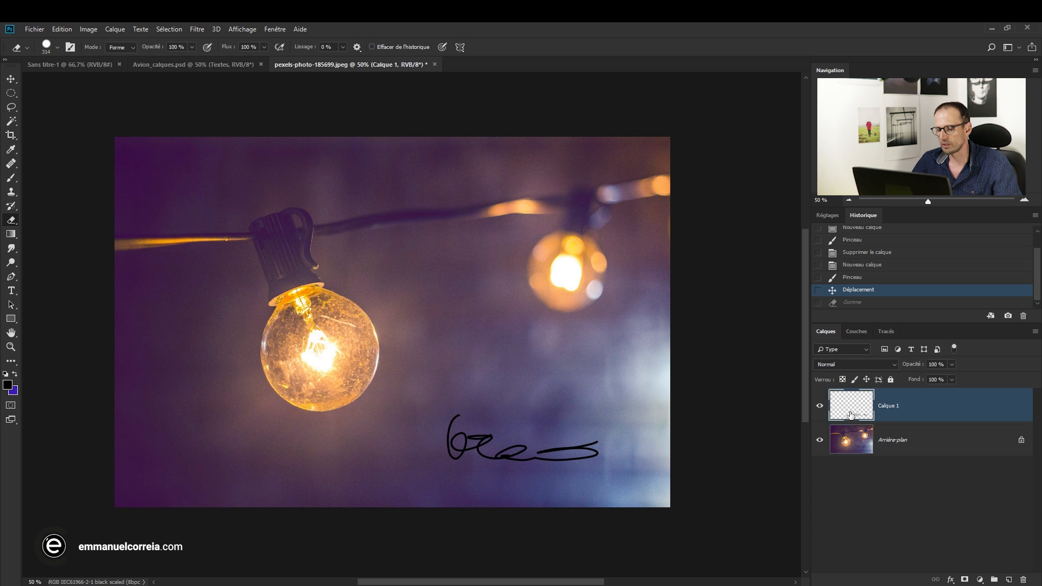
pyautogui.moveTo(577, 446)
pyautogui.mouseDown()
pyautogui.moveTo(537, 448)
pyautogui.moveTo(532, 465)
pyautogui.moveTo(536, 446)
pyautogui.moveTo(519, 464)
pyautogui.moveTo(530, 446)
pyautogui.moveTo(512, 446)
pyautogui.moveTo(508, 460)
pyautogui.moveTo(513, 439)
pyautogui.moveTo(483, 438)
pyautogui.mouseUp()
pyautogui.moveTo(441, 406)
pyautogui.mouseDown()
pyautogui.moveTo(454, 425)
pyautogui.moveTo(480, 423)
pyautogui.mouseUp()
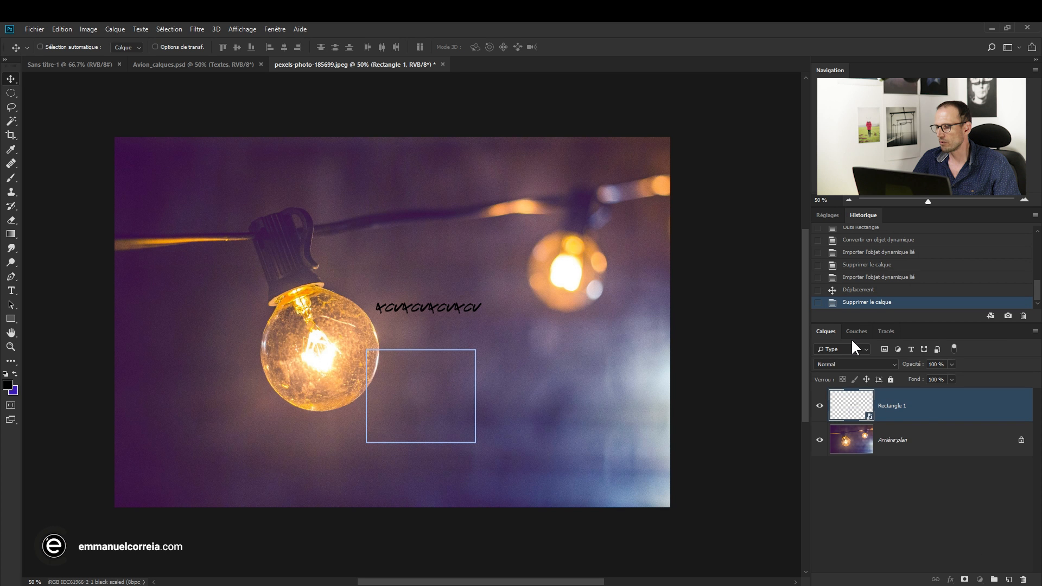
# Delete the Rectangle 1 layer.
pyautogui.moveTo(927, 418); pyautogui.dragTo(1022, 580)
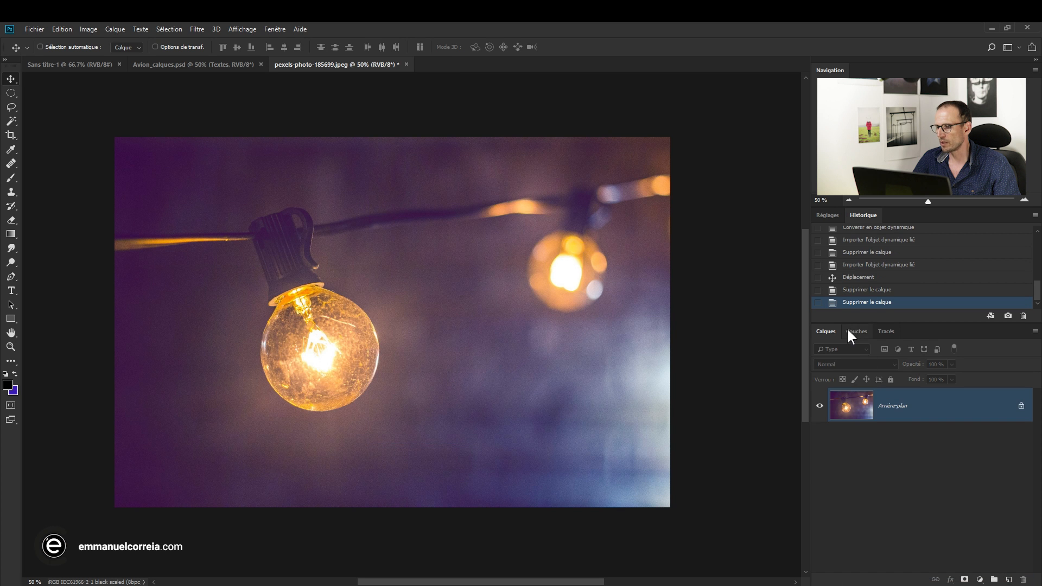
# Undock the Calques panel, make it taller, and place it over the right half of the photo.
pyautogui.moveTo(834, 333); pyautogui.dragTo(379, 162)
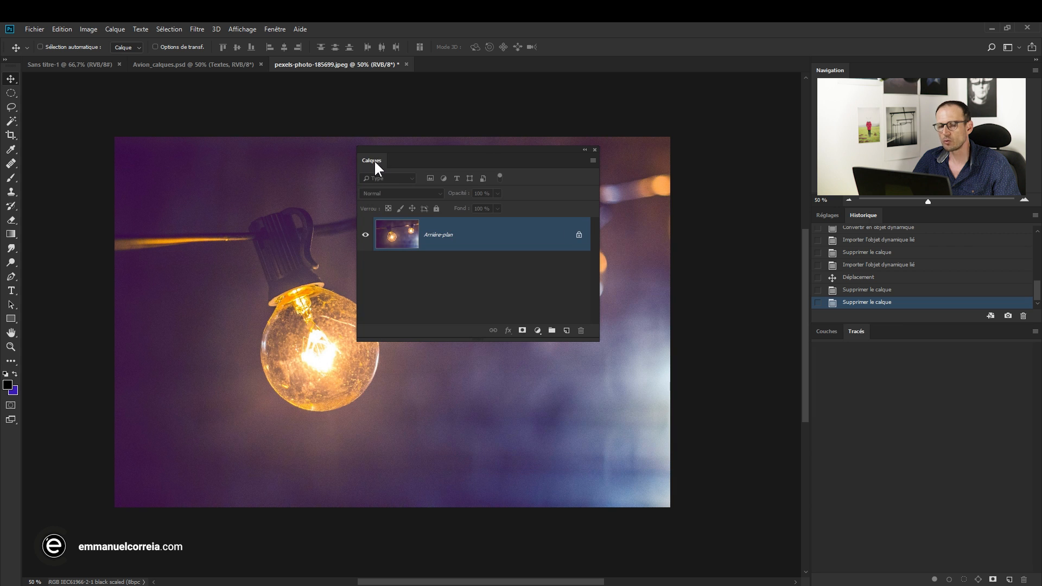
pyautogui.moveTo(532, 340); pyautogui.dragTo(548, 444)
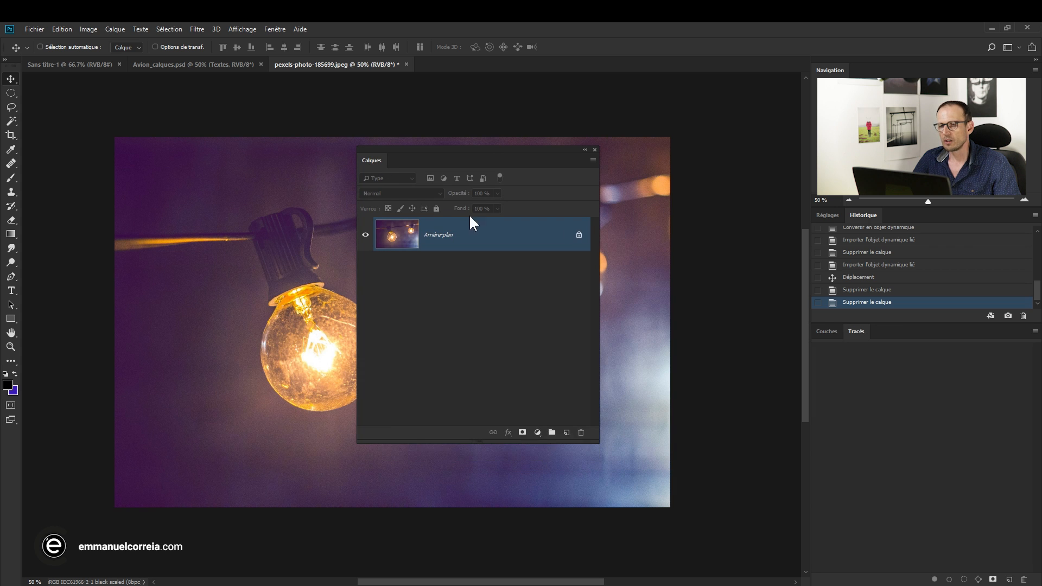
pyautogui.moveTo(483, 151); pyautogui.dragTo(523, 175)
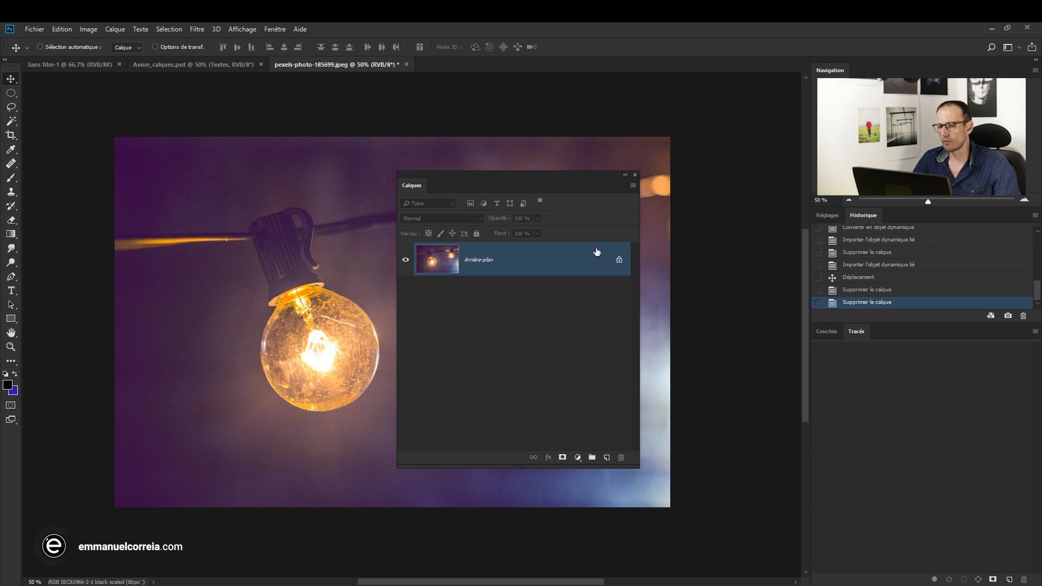
pyautogui.click(632, 186)
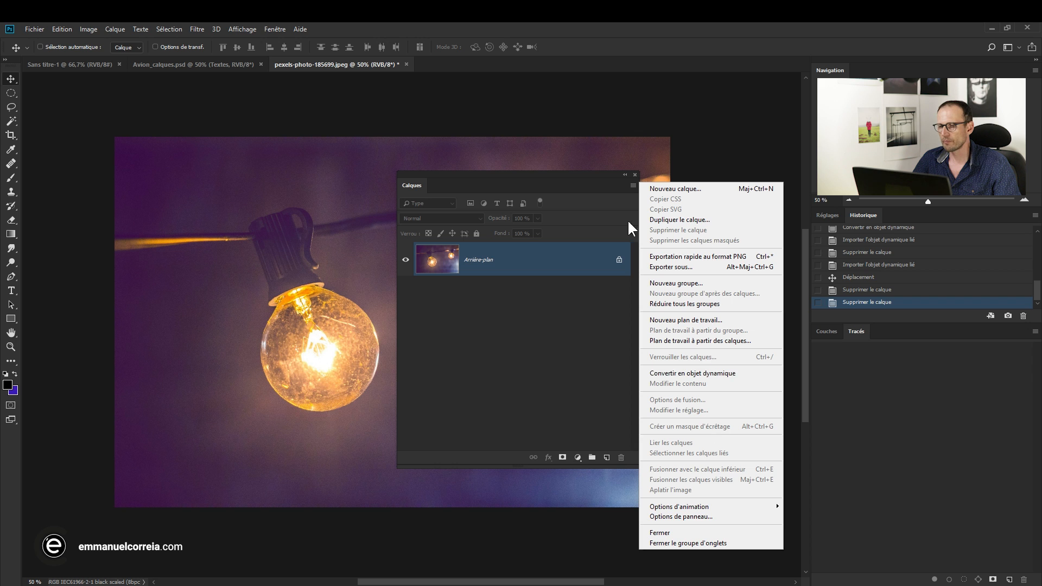
pyautogui.click(594, 181)
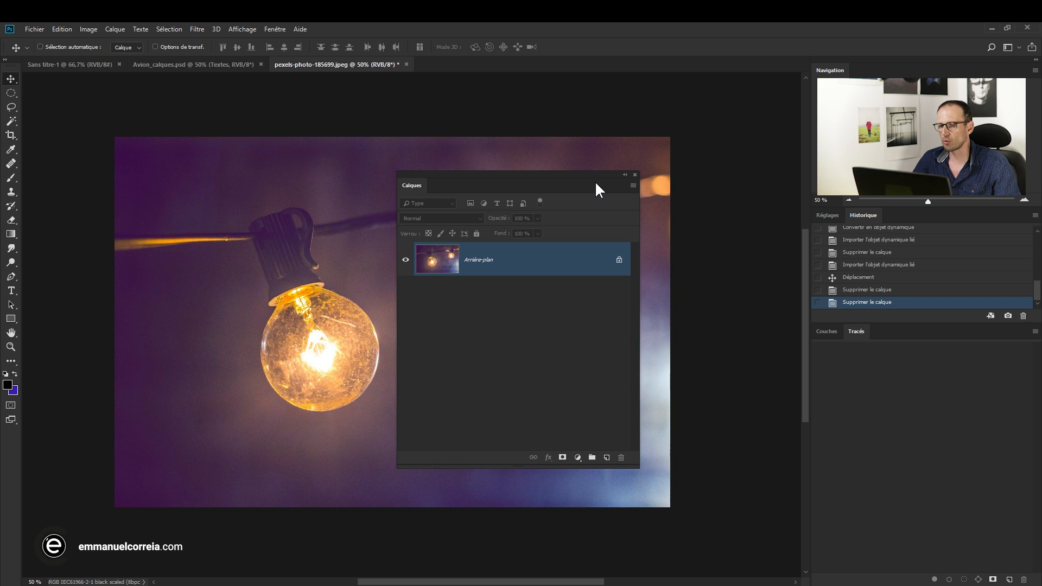
pyautogui.click(116, 29)
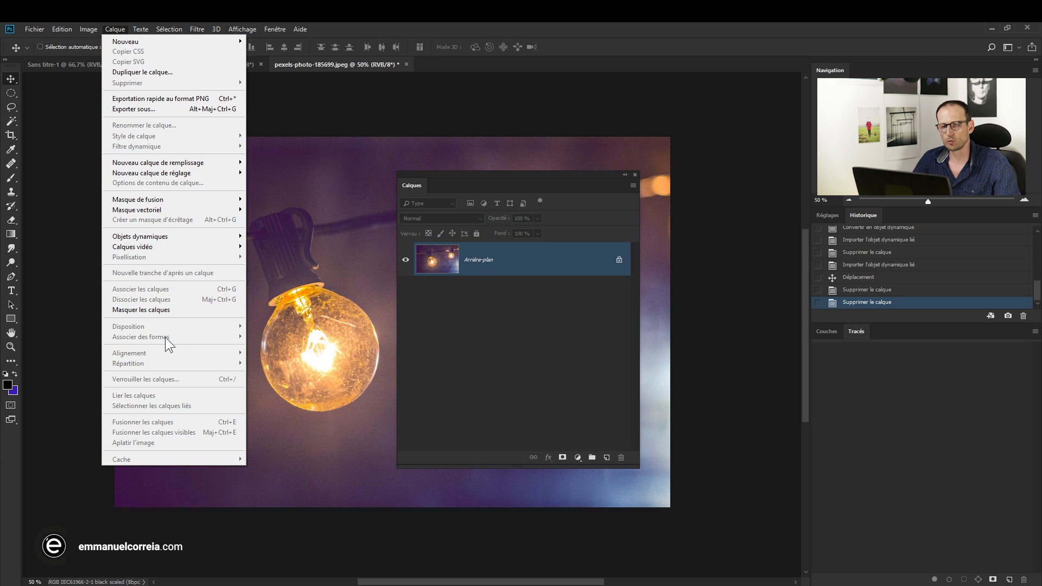
pyautogui.click(548, 173)
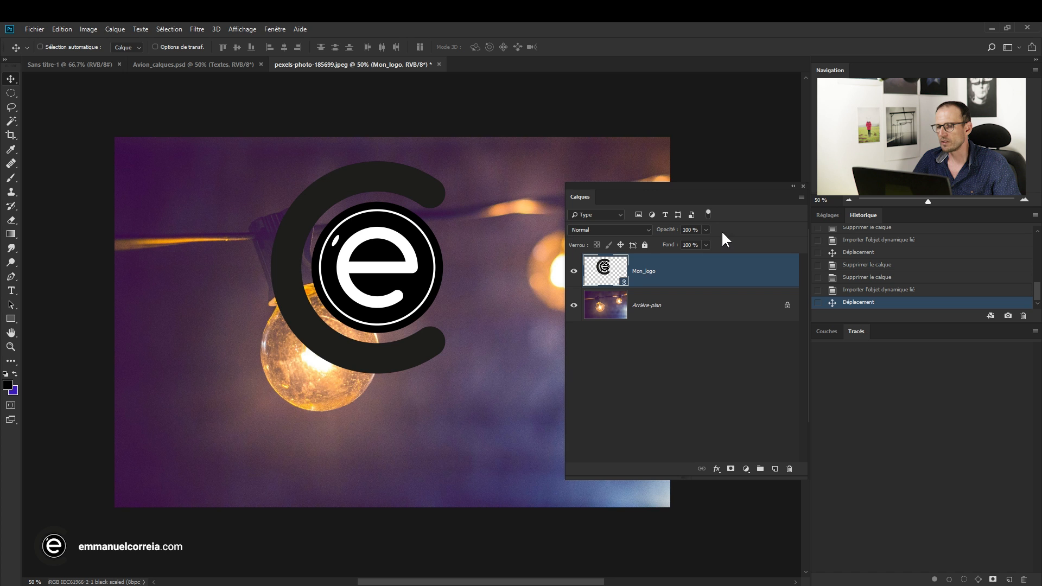
# Set the Mon_logo layer's opacity to 25% and move the logo slightly down and to the right.
pyautogui.click(706, 230)
pyautogui.moveTo(705, 240); pyautogui.dragTo(667, 239)
pyautogui.moveTo(375, 247); pyautogui.dragTo(410, 257)
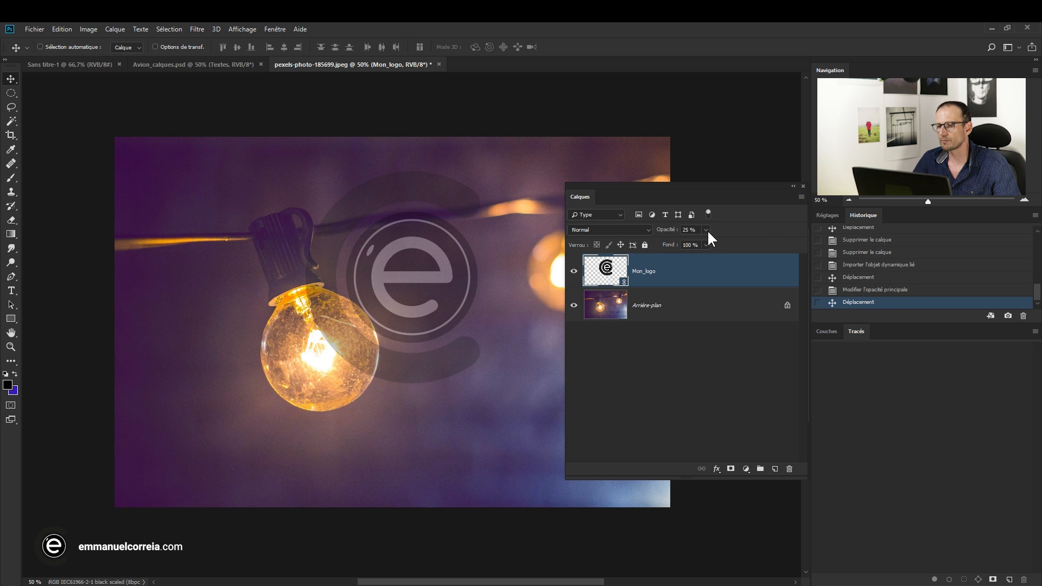
pyautogui.click(749, 242)
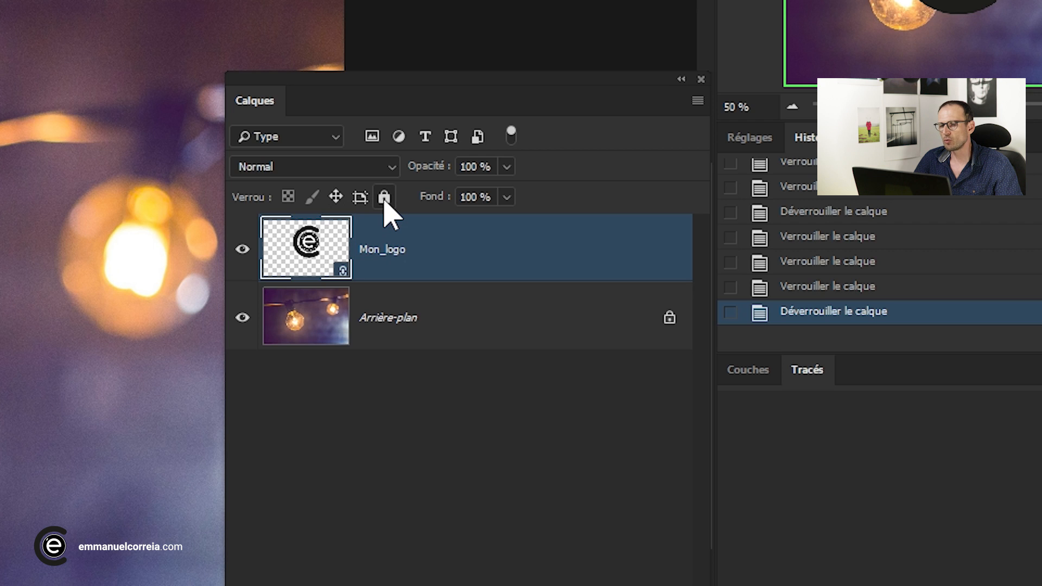
# Lock the position of the Mon_logo layer.
pyautogui.click(337, 197)
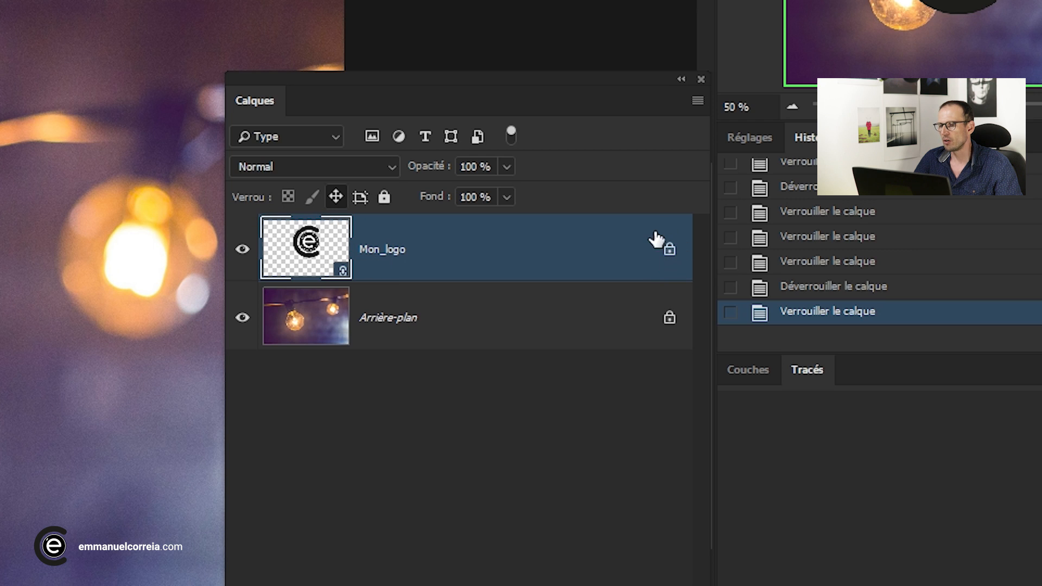
# Lock the Mon_logo layer completely, and release the full lock again.
pyautogui.click(384, 200)
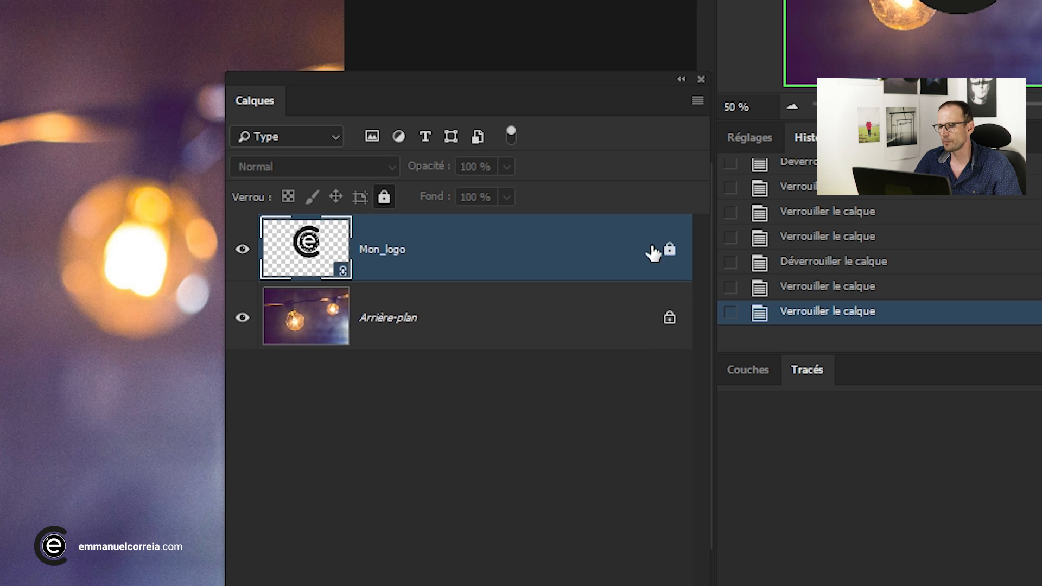
pyautogui.click(382, 196)
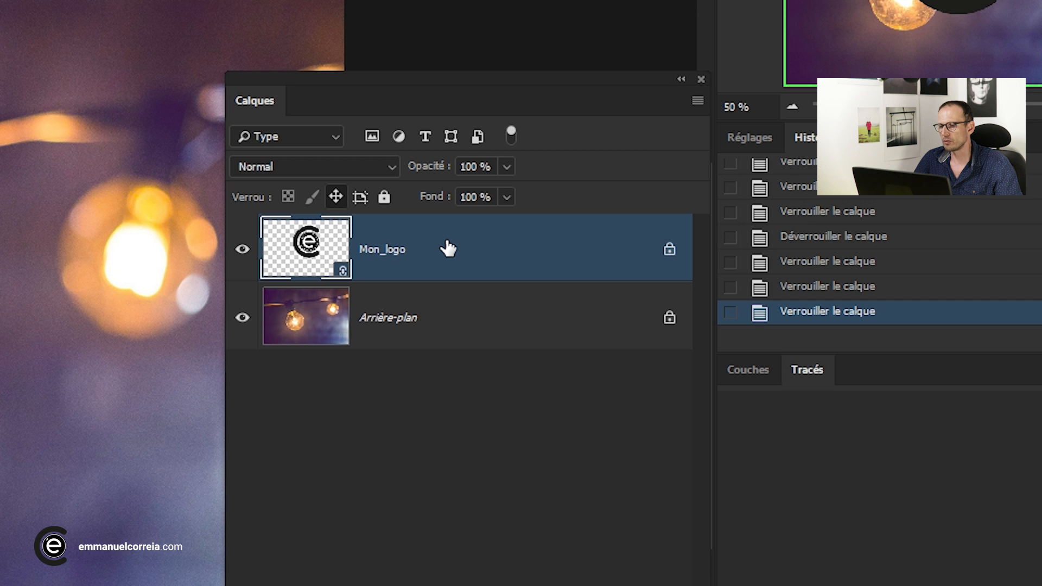
# Set the Calques panel options so that layer thumbnails show the layer bounds (Limites du calque).
pyautogui.click(698, 101)
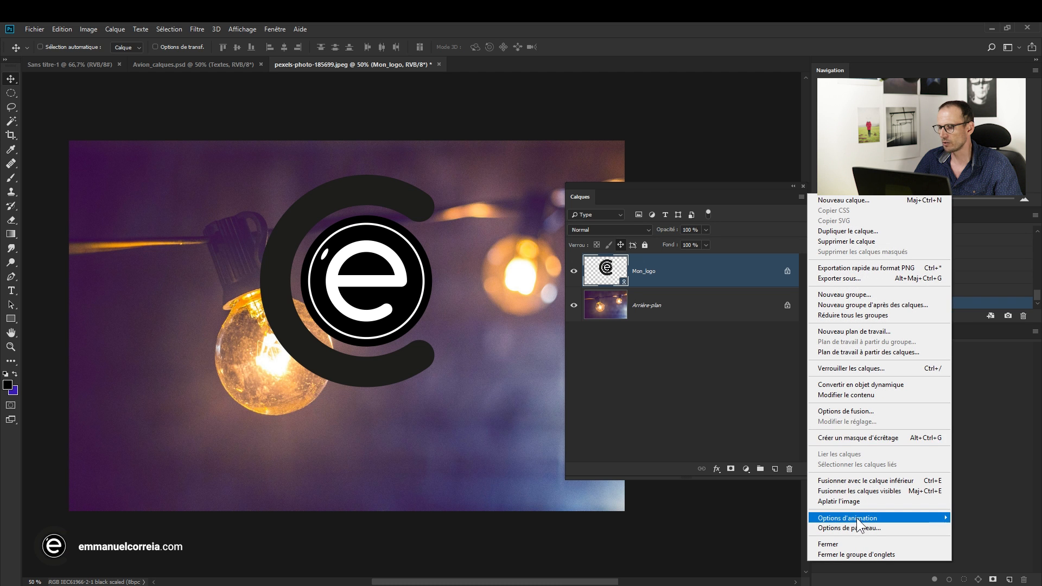
pyautogui.click(855, 529)
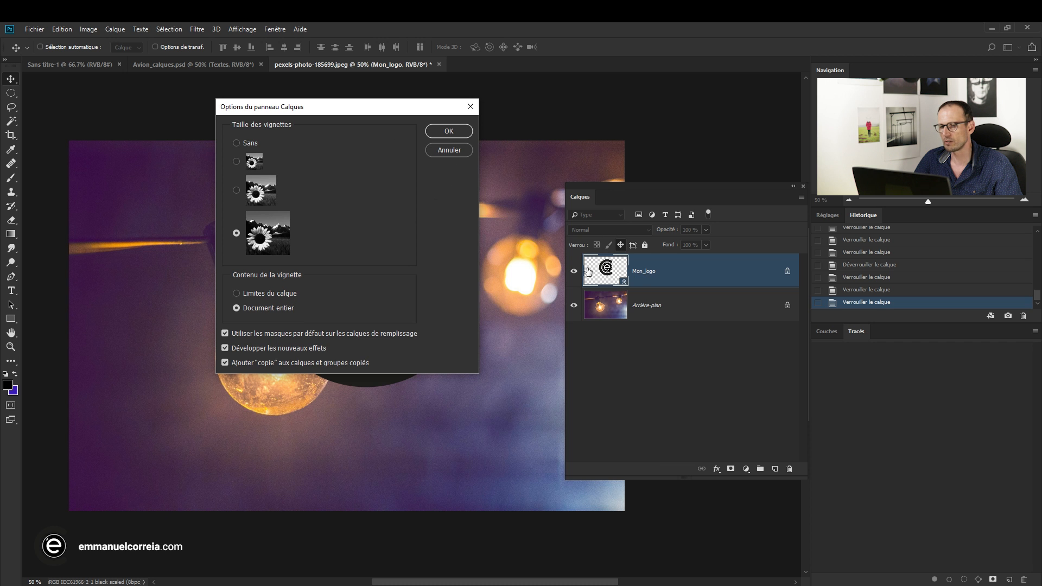
pyautogui.moveTo(382, 111); pyautogui.dragTo(357, 476)
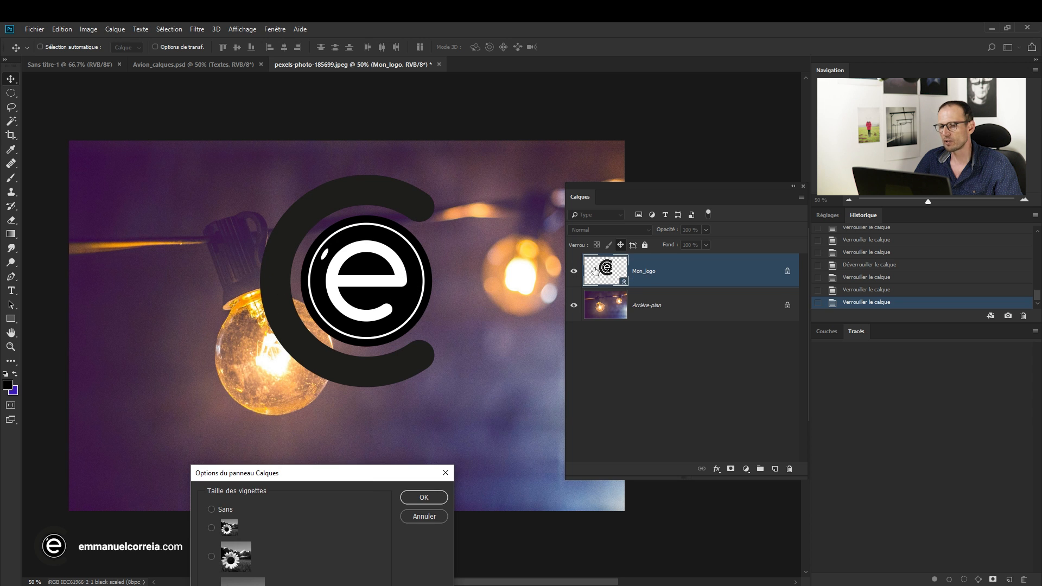
pyautogui.moveTo(396, 470); pyautogui.dragTo(335, 107)
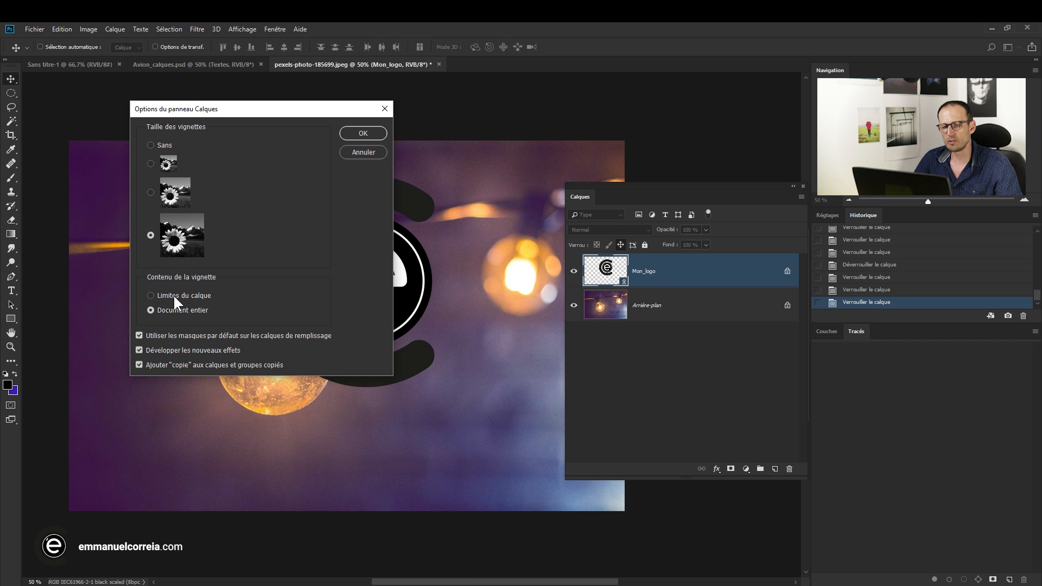
pyautogui.click(362, 137)
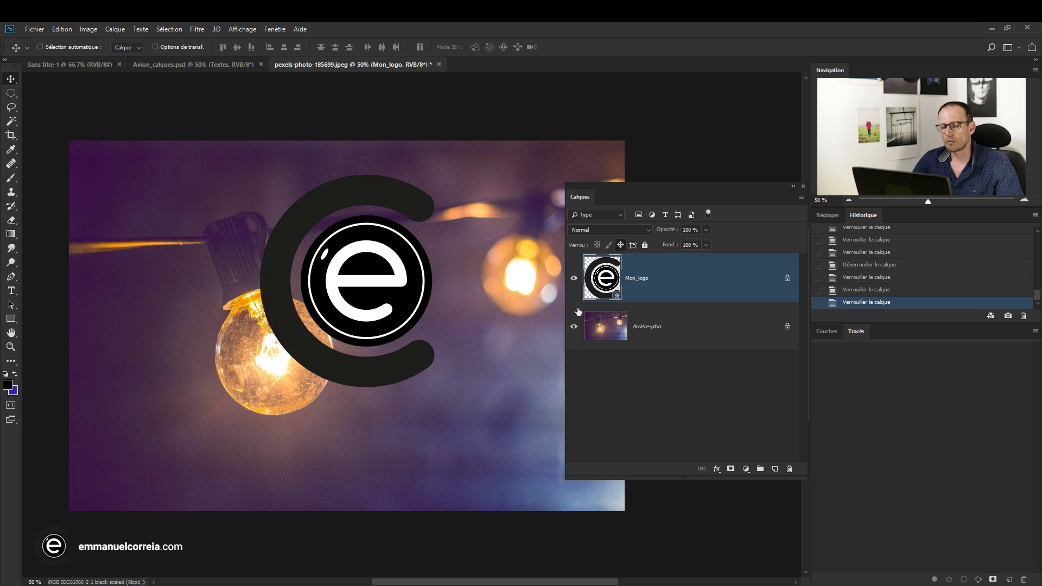
# Hide the Mon_logo and Arrière-plan layers, and make both of them visible again.
pyautogui.click(574, 279)
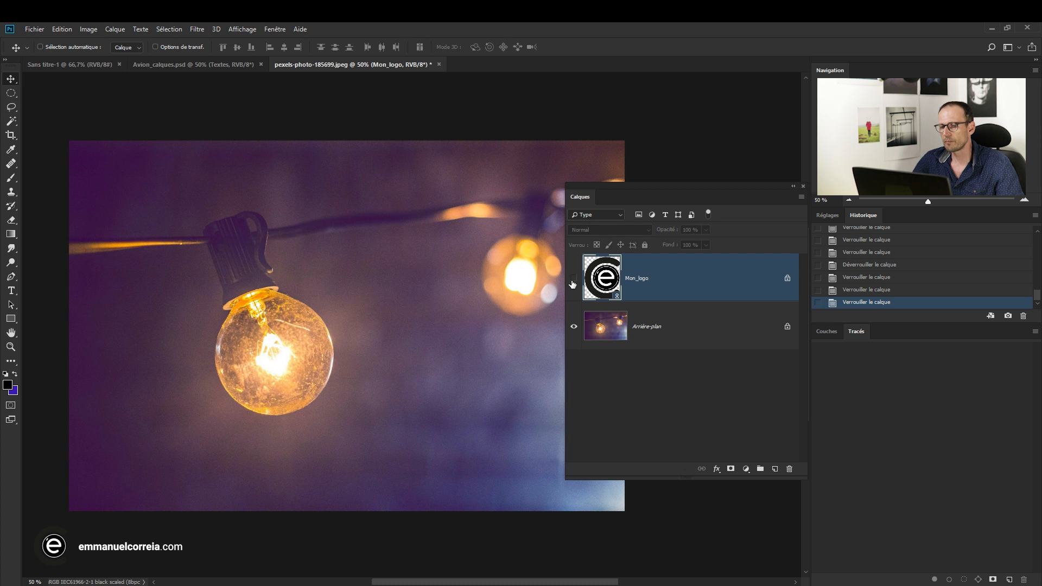
pyautogui.click(573, 283)
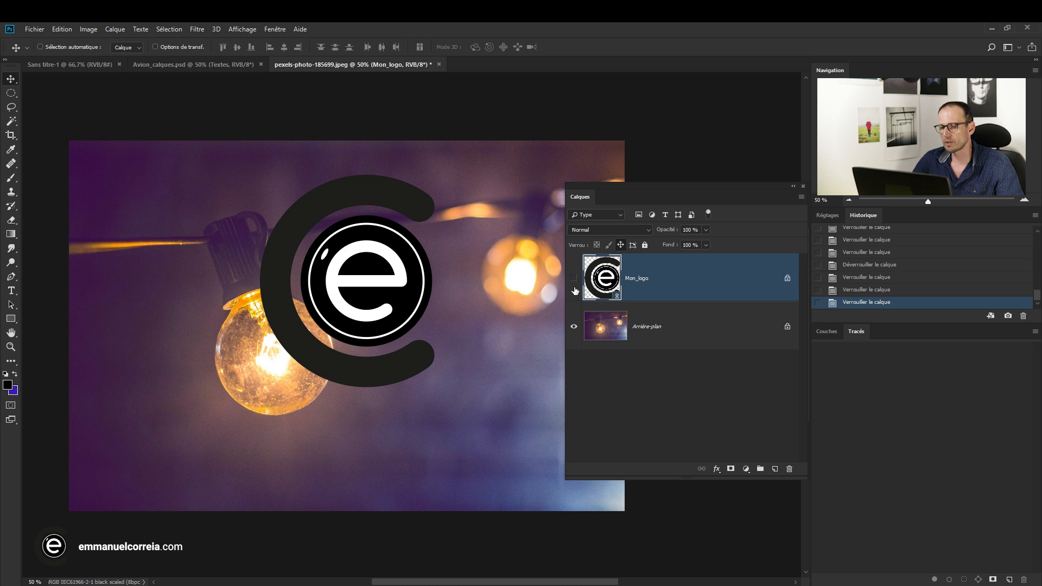
pyautogui.moveTo(571, 336); pyautogui.dragTo(571, 350)
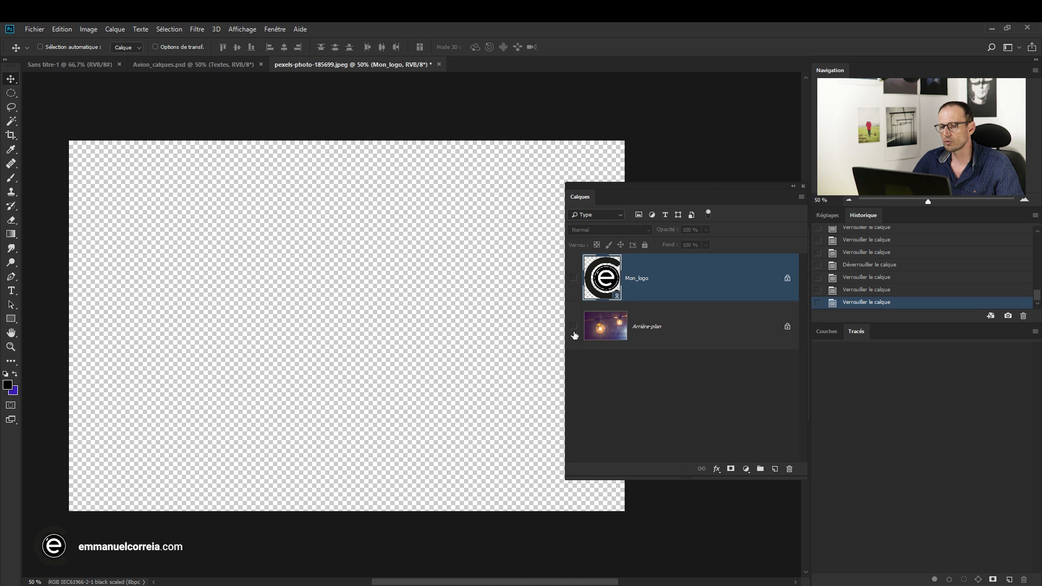
pyautogui.moveTo(577, 293); pyautogui.dragTo(573, 236)
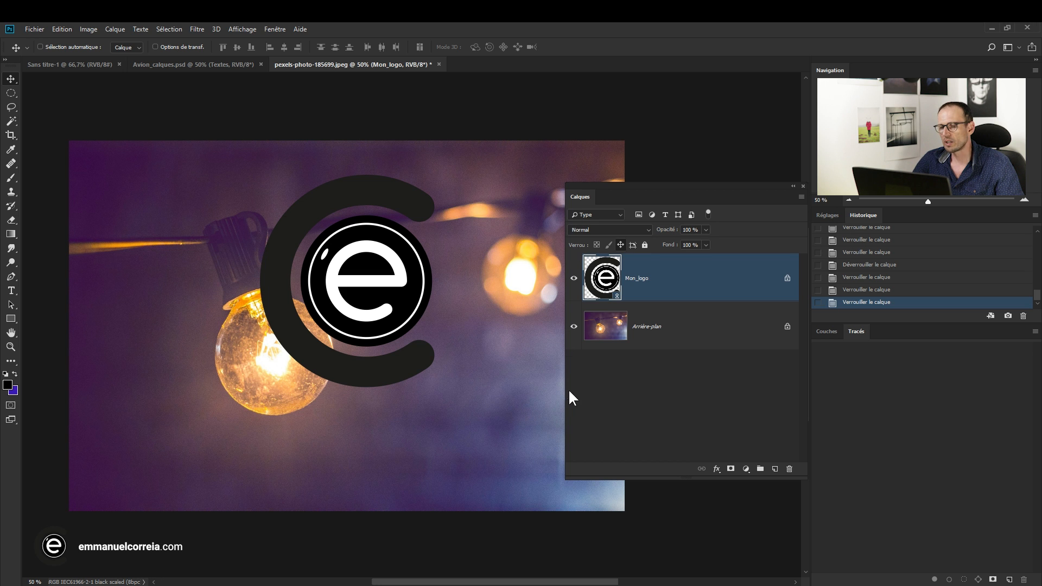
# Unlock the Arrière-plan background of the light bulb photo to turn it into a regular layer.
pyautogui.click(586, 334)
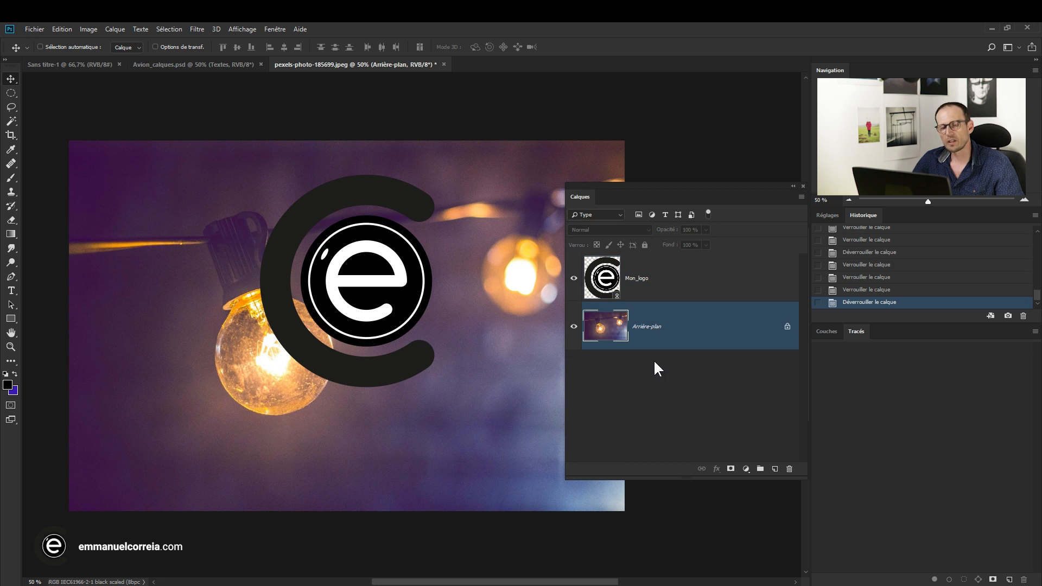
pyautogui.doubleClick(650, 330)
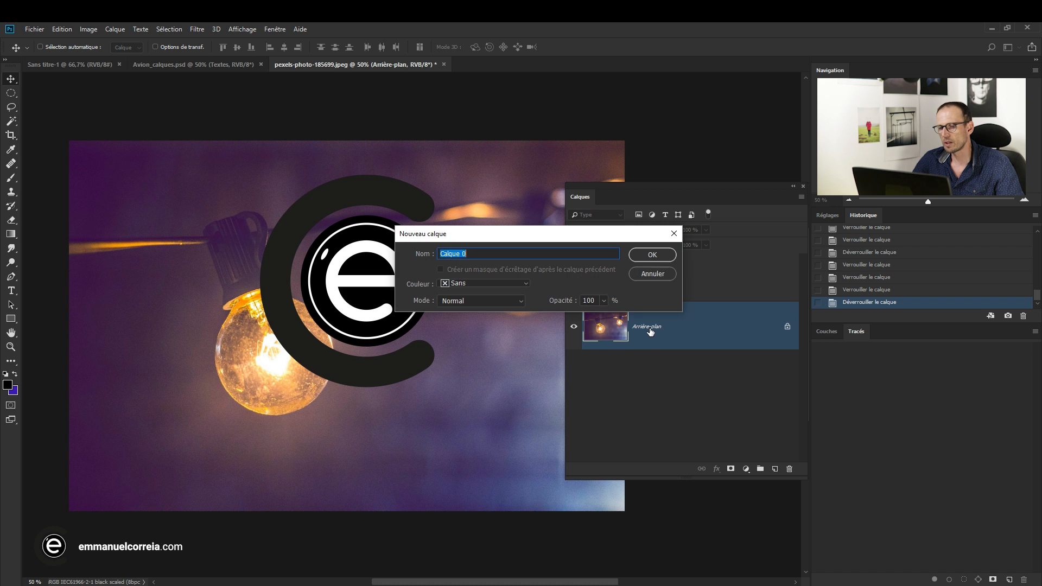
pyautogui.click(653, 275)
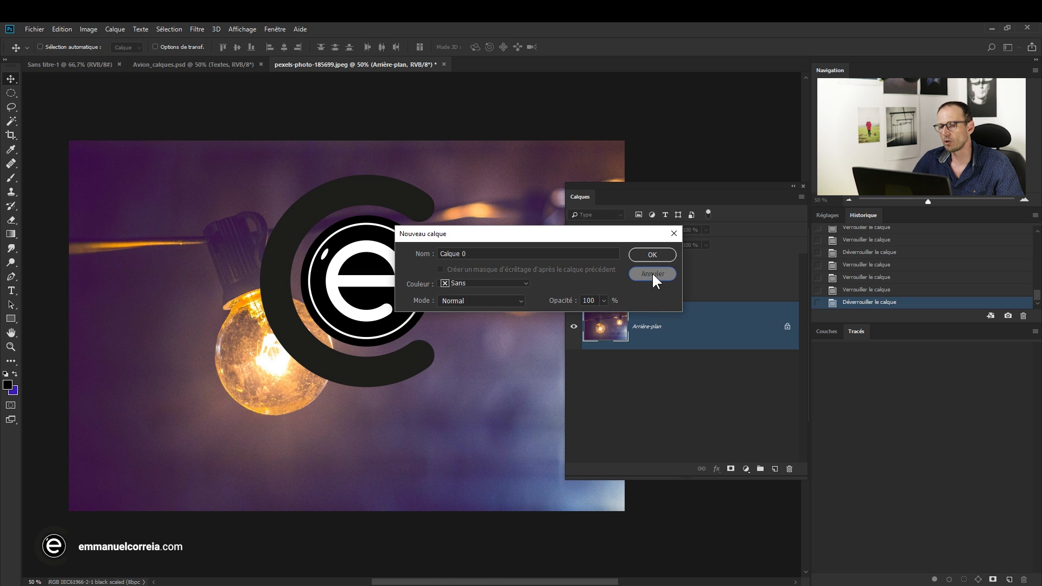
pyautogui.click(652, 273)
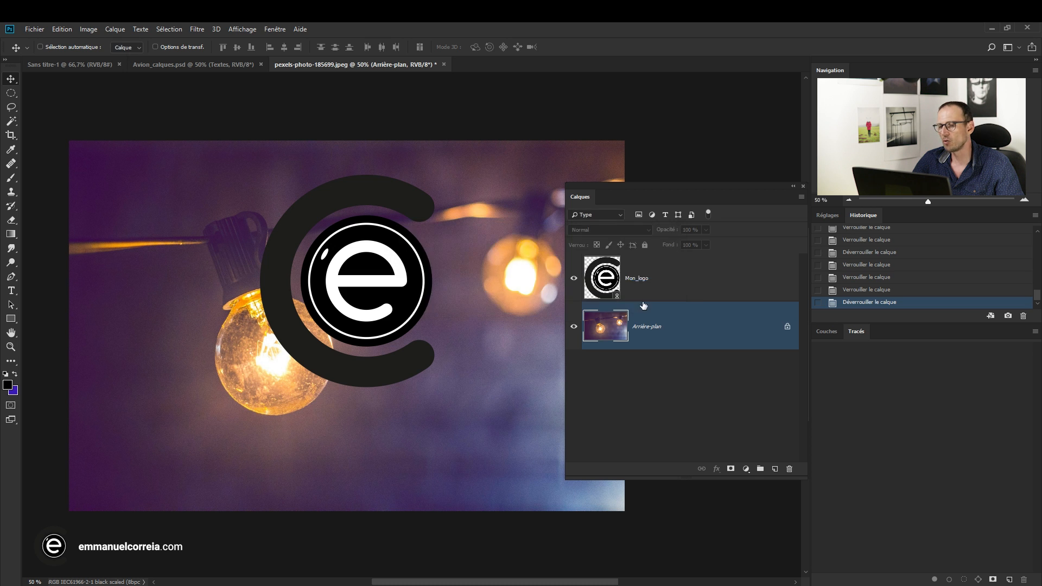
pyautogui.click(787, 327)
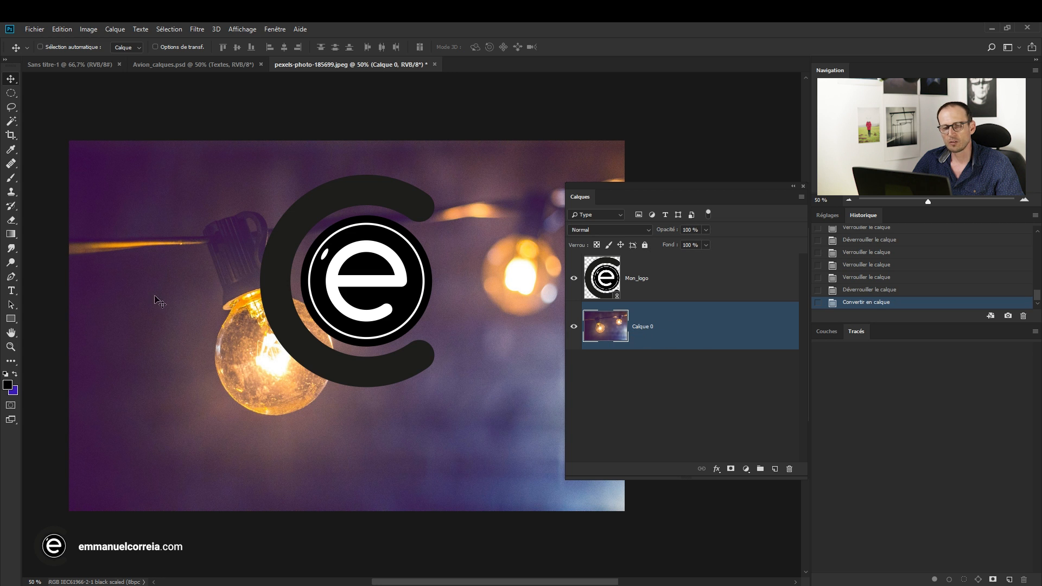
# Erase a curved stroke across the lower left of the photo on Calque 0, and undo the erasure.
pyautogui.click(15, 219)
pyautogui.moveTo(135, 274)
pyautogui.mouseDown()
pyautogui.moveTo(206, 411)
pyautogui.moveTo(336, 440)
pyautogui.mouseUp()
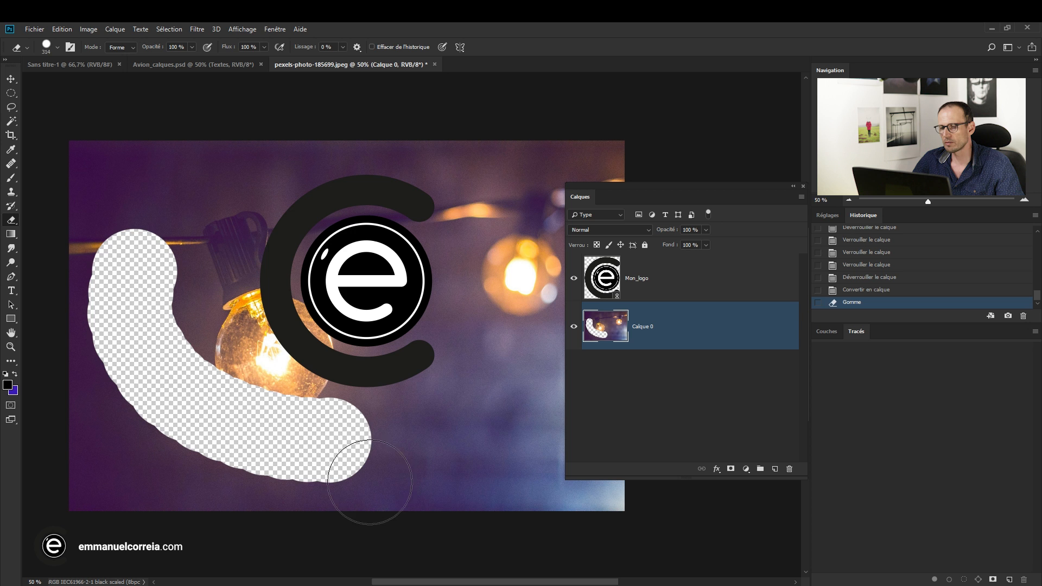
pyautogui.hotkey('ctrl', 'z')
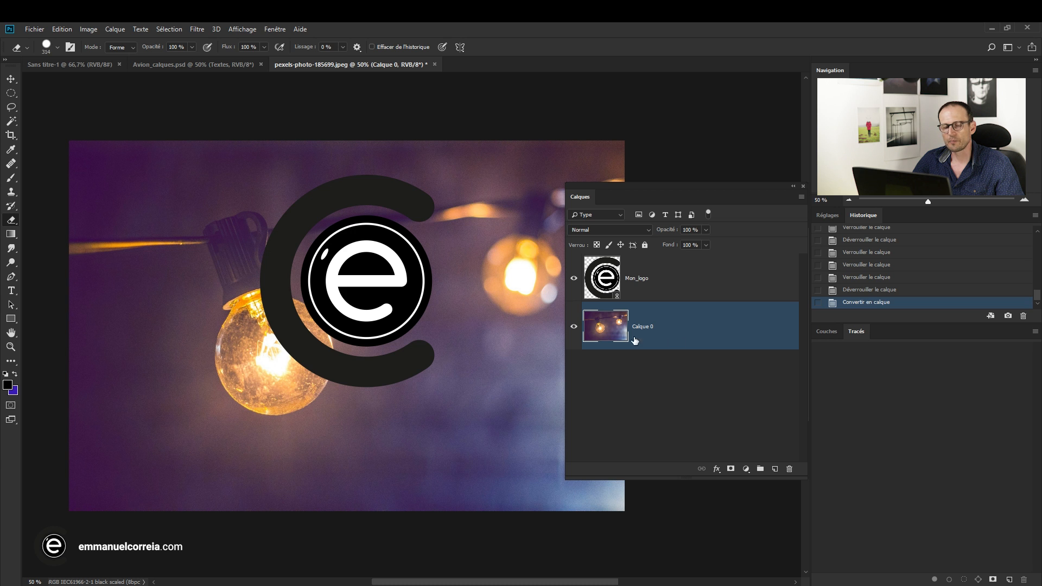
# Convert the Calque 0 layer back into the document's background.
pyautogui.click(115, 30)
pyautogui.moveTo(124, 40)
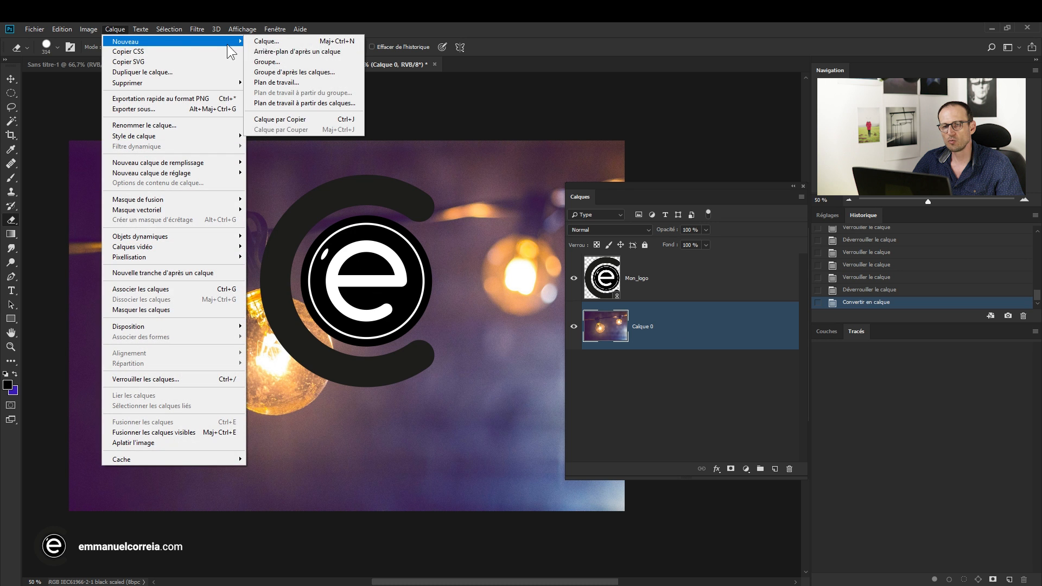
pyautogui.click(340, 53)
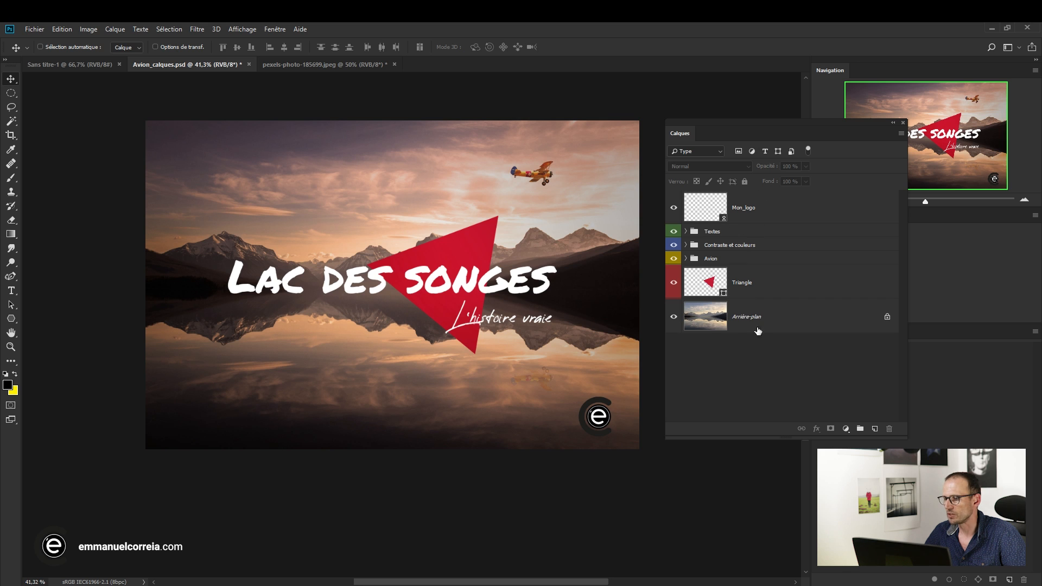
# Hide every layer and group above Arrière-plan in Avion_calques.psd, and paint scattered black brush shapes over the mountains on a new layer.
pyautogui.moveTo(673, 293); pyautogui.dragTo(662, 206)
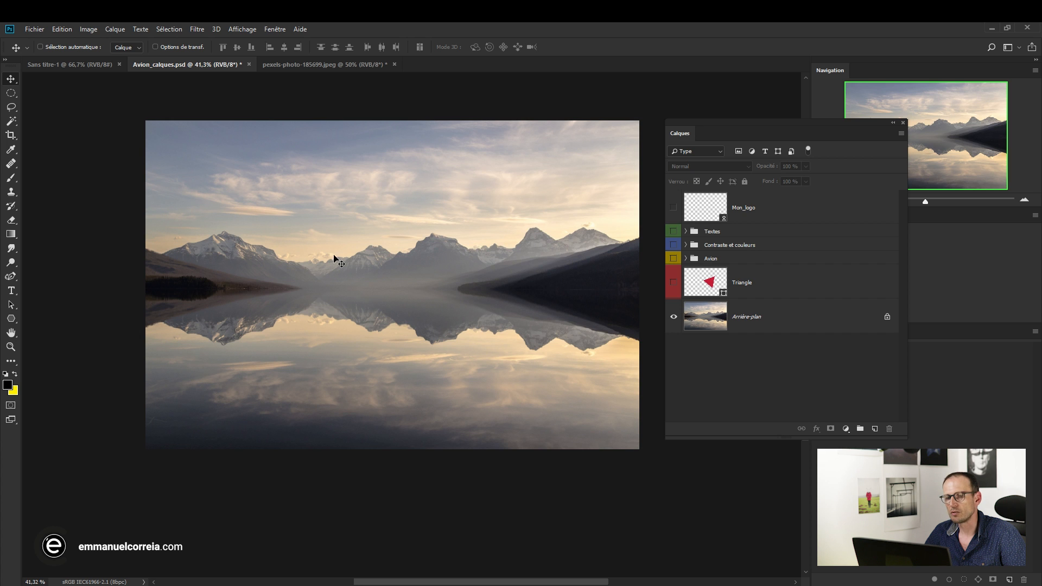
pyautogui.click(874, 429)
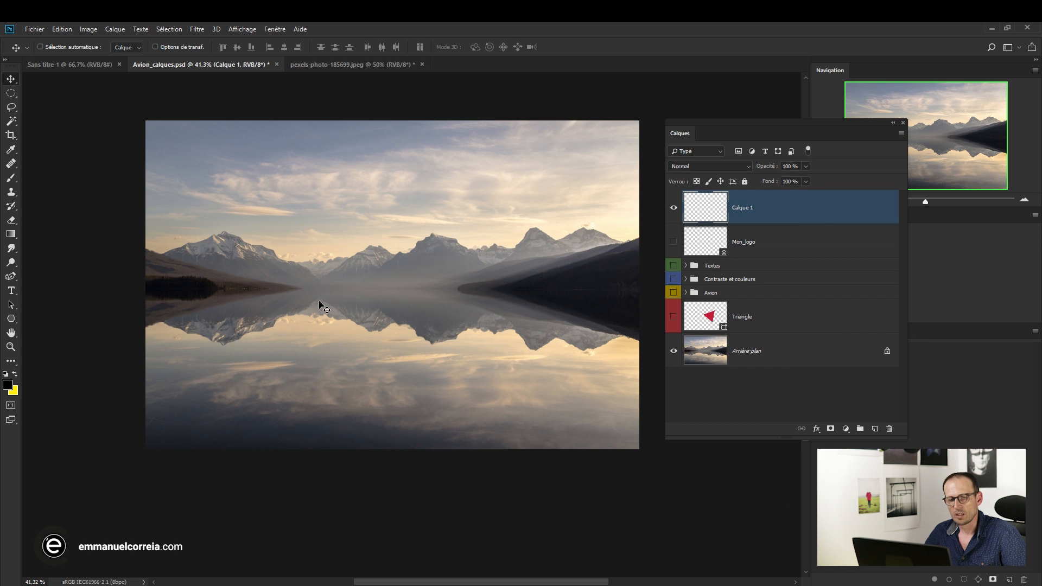
pyautogui.click(10, 178)
pyautogui.moveTo(344, 217)
pyautogui.mouseDown()
pyautogui.moveTo(327, 260)
pyautogui.moveTo(285, 300)
pyautogui.moveTo(437, 299)
pyautogui.moveTo(525, 243)
pyautogui.moveTo(374, 220)
pyautogui.moveTo(315, 233)
pyautogui.moveTo(296, 250)
pyautogui.moveTo(447, 270)
pyautogui.moveTo(192, 262)
pyautogui.mouseUp()
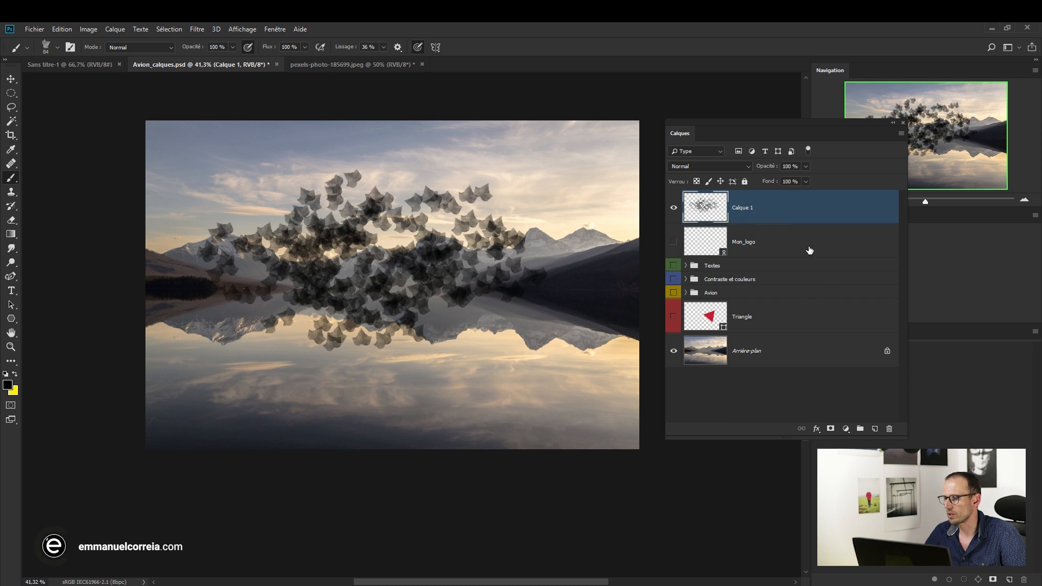
# Delete the painted Calque 1 layer, and make all the hidden layers and groups visible again.
pyautogui.click(888, 428)
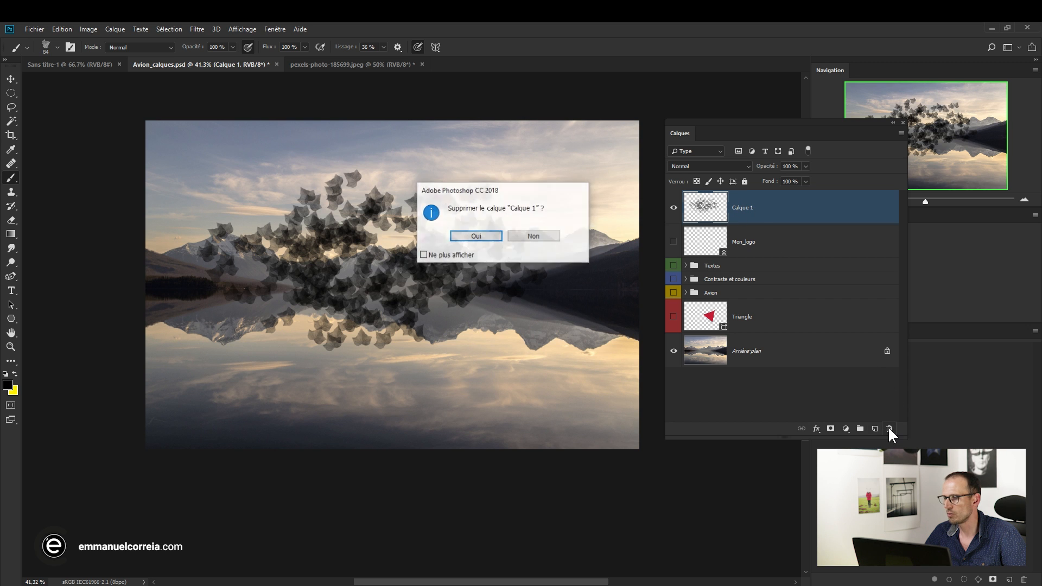
pyautogui.click(478, 239)
pyautogui.moveTo(674, 231); pyautogui.dragTo(675, 293)
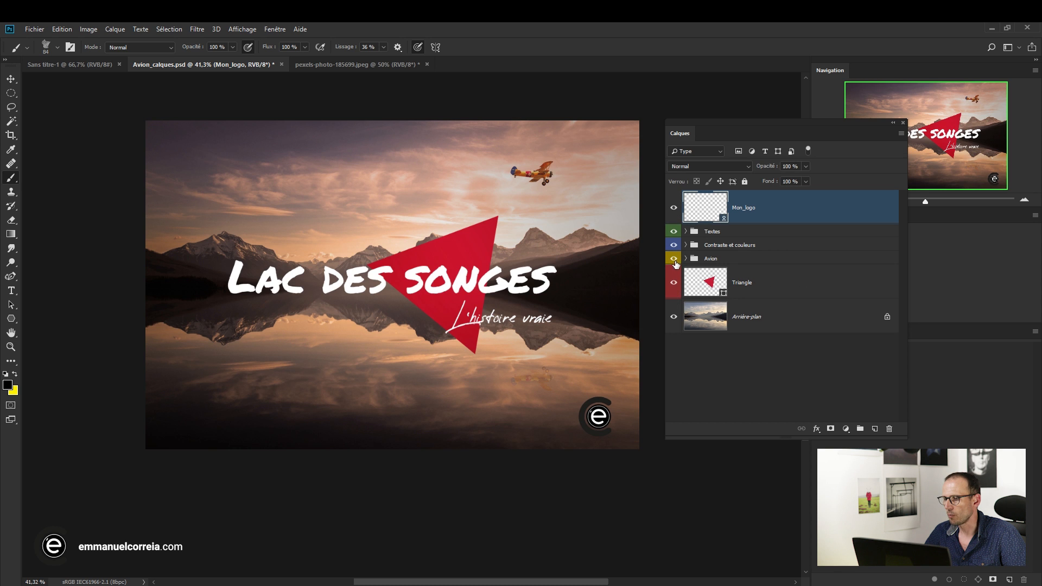
# Hide everything except the Textes group and the Arrière-plan layer, and collapse the Textes group.
pyautogui.moveTo(673, 207); pyautogui.dragTo(673, 259)
pyautogui.click(674, 317)
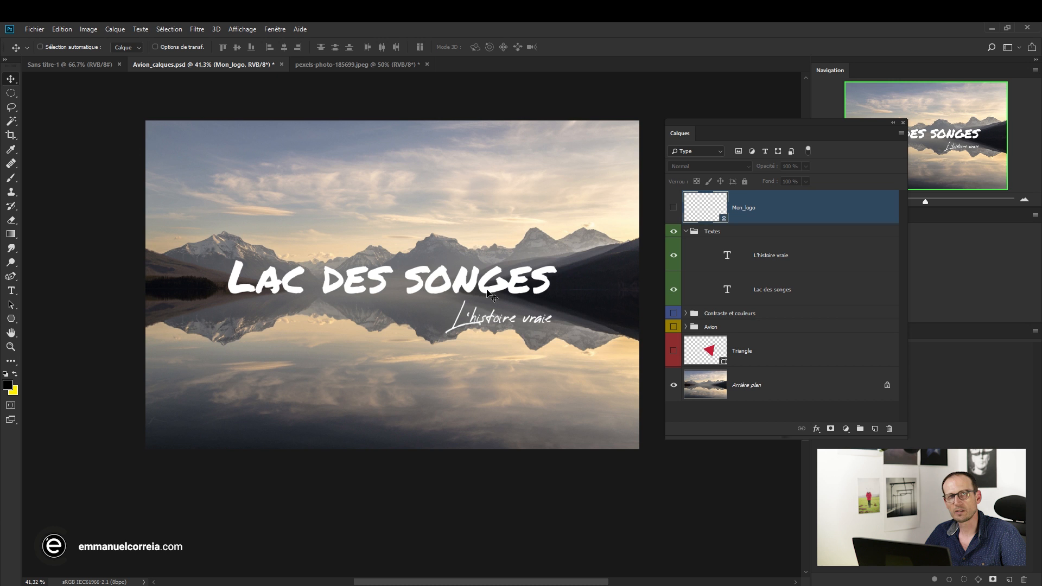
pyautogui.click(687, 231)
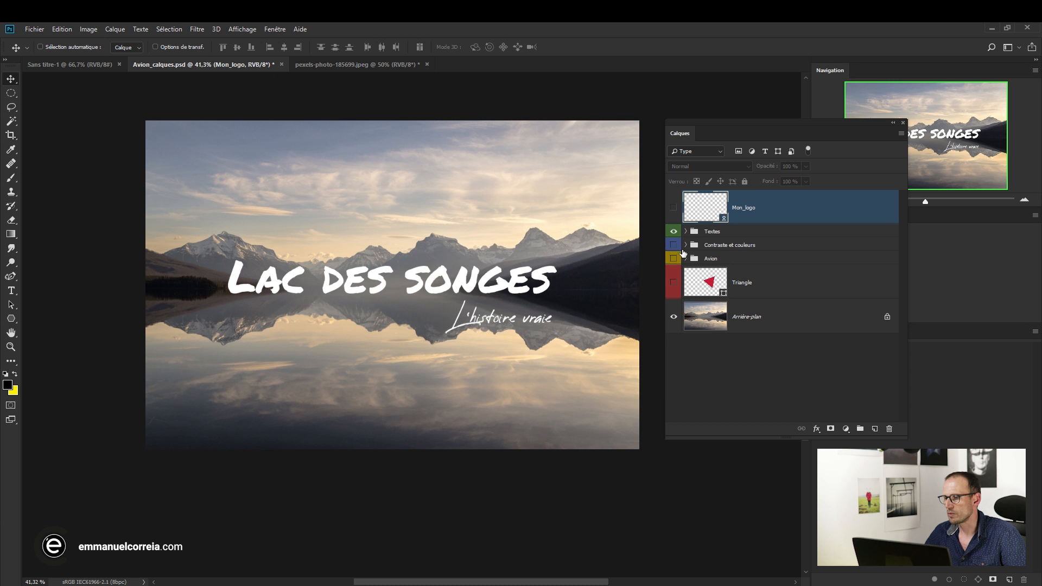
# Show the Contraste et couleurs group, review the adjustment layers inside it with the Textes group hidden, and collapse the group.
pyautogui.click(673, 245)
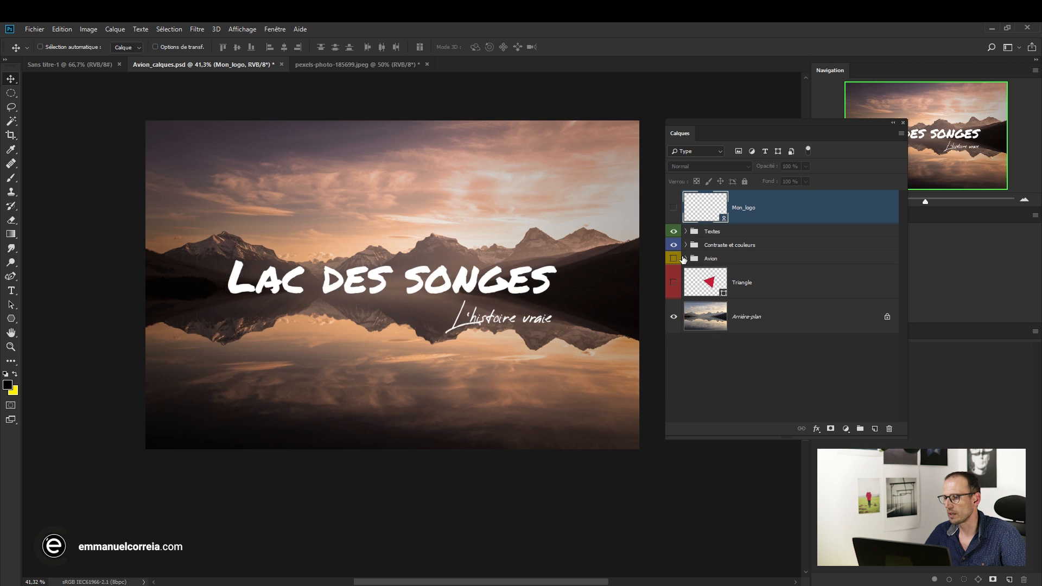
pyautogui.click(685, 246)
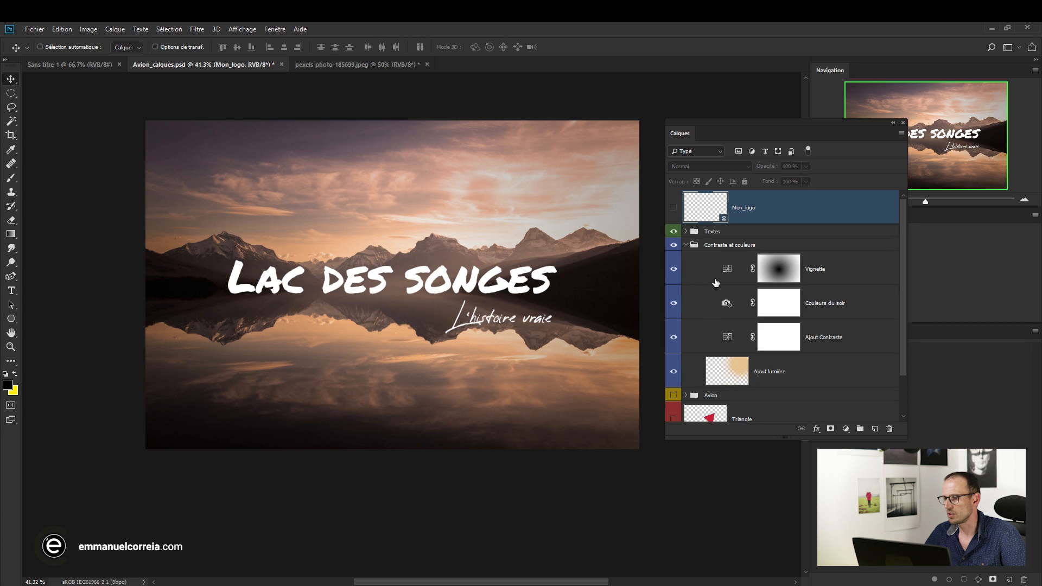
pyautogui.click(685, 232)
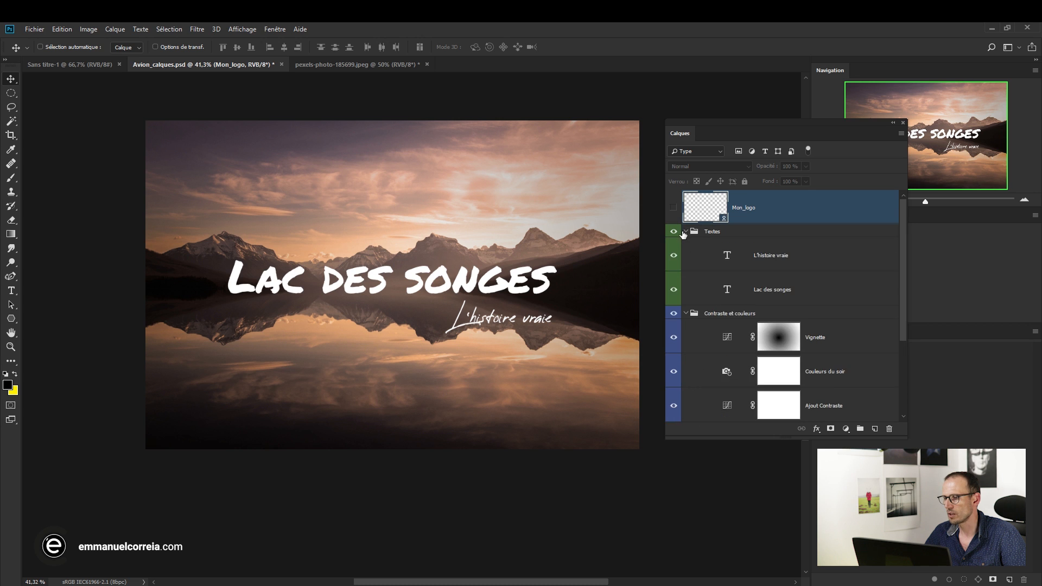
pyautogui.click(686, 231)
pyautogui.scroll(-1, 710, 270)
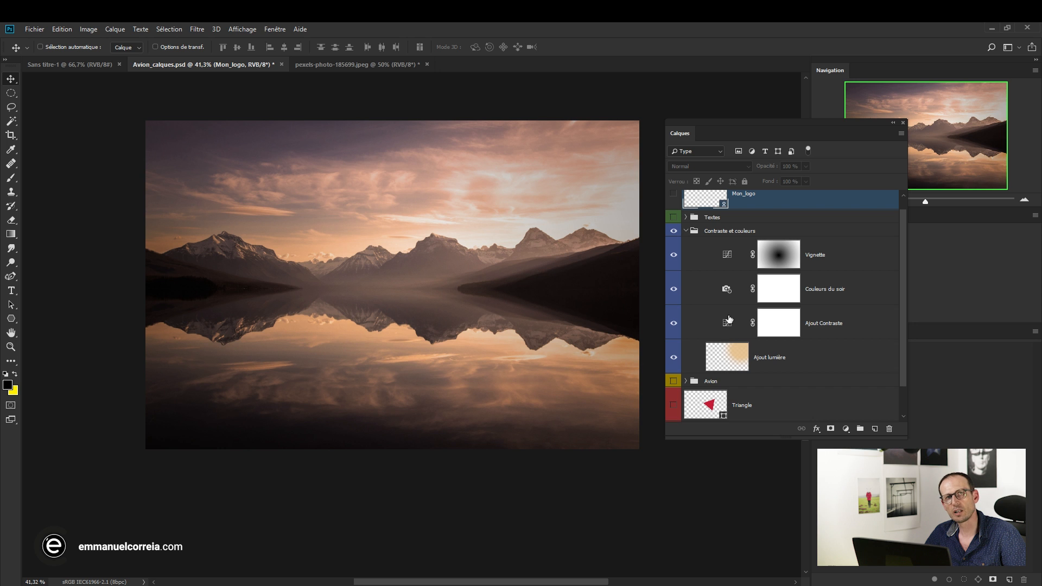
pyautogui.click(685, 230)
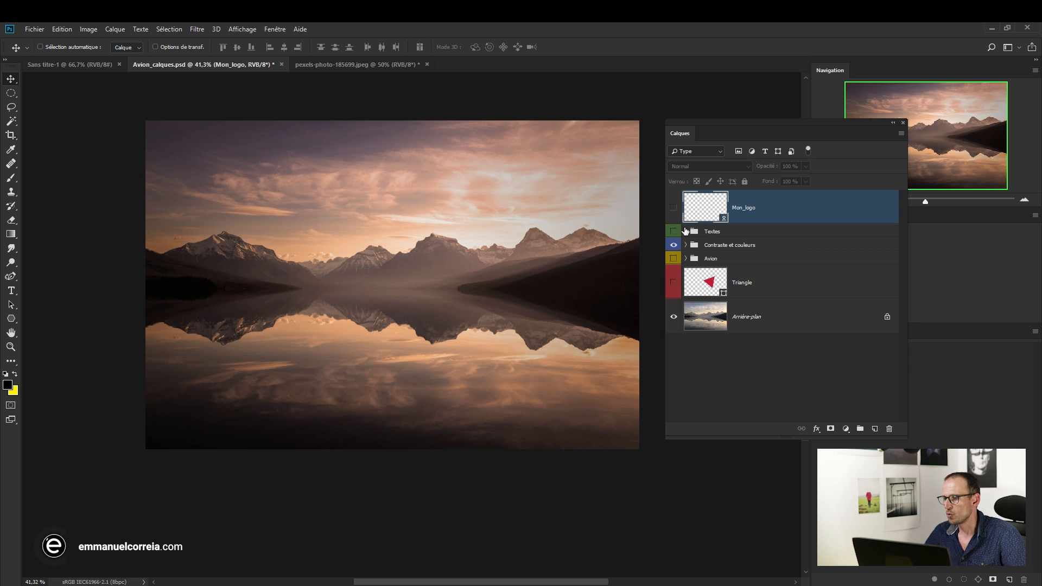
# Expand and show the Avion group, and make the Textes group and the Mon_logo layer visible again.
pyautogui.click(685, 260)
pyautogui.click(673, 260)
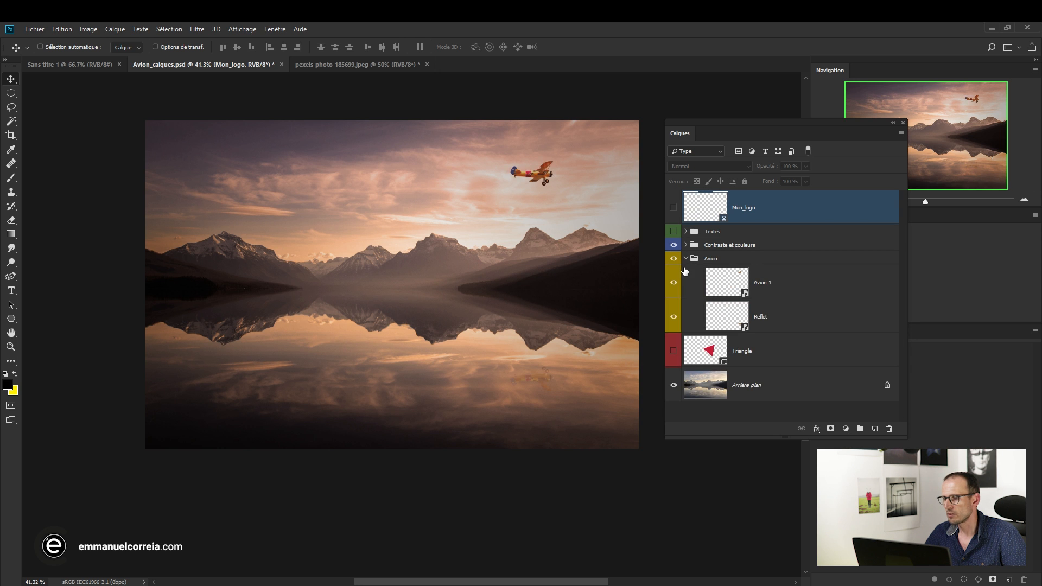
pyautogui.scroll(-1, 695, 273)
pyautogui.scroll(1, 755, 308)
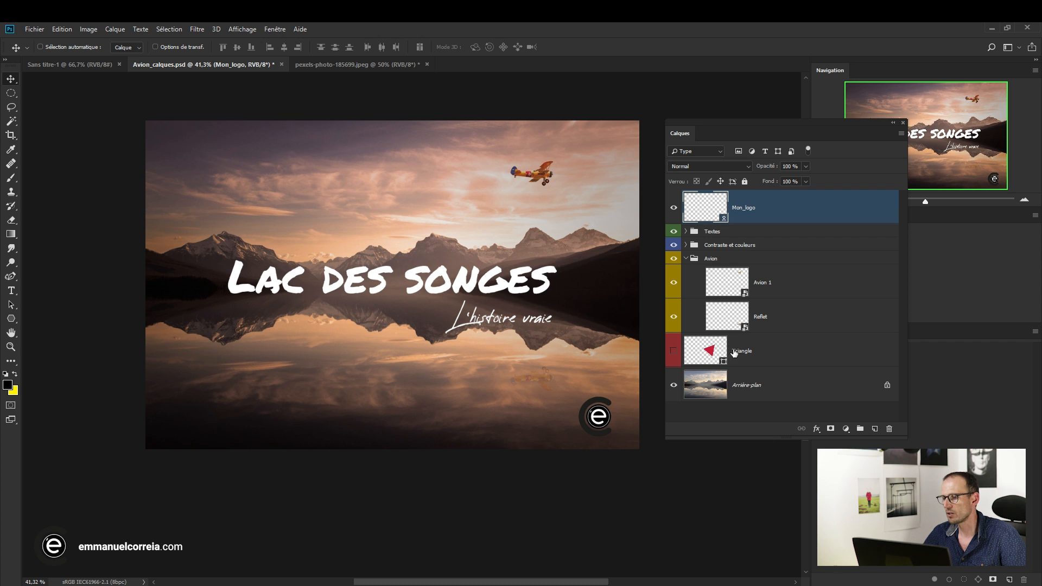
# Filter the layer list to show only pixel layers.
pyautogui.click(739, 152)
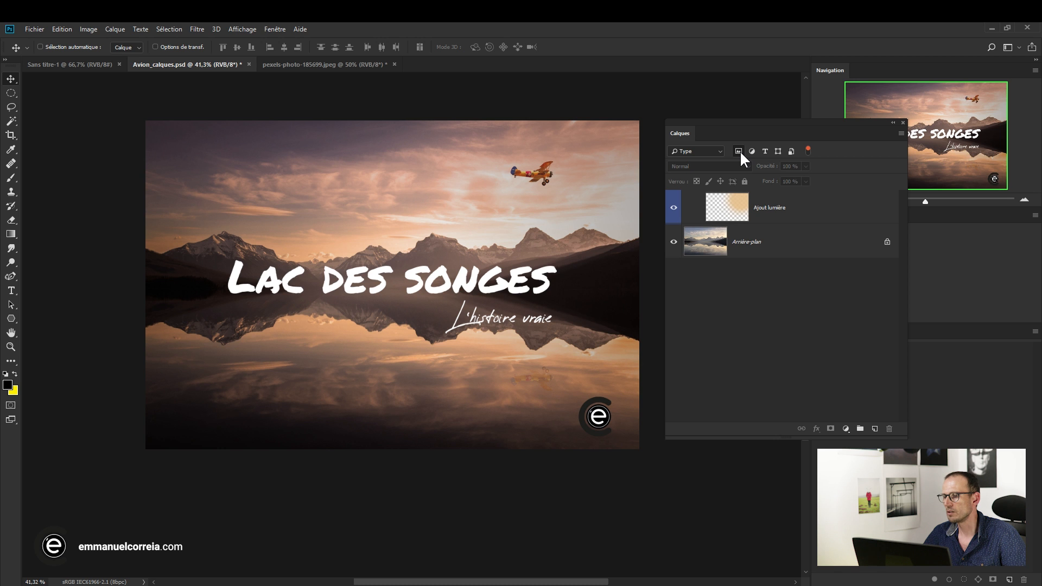
# Clear the pixel filter and filter the layer list in turn by adjustment, text, shape and smart object layers.
pyautogui.click(739, 151)
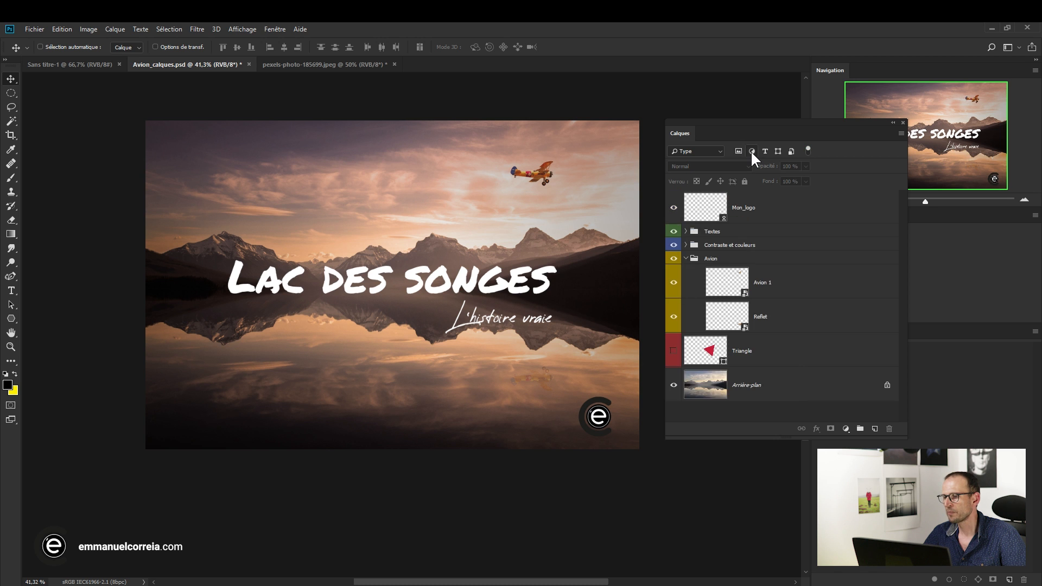
pyautogui.click(751, 151)
pyautogui.click(751, 152)
pyautogui.click(764, 151)
pyautogui.click(765, 151)
pyautogui.click(778, 151)
pyautogui.click(777, 151)
pyautogui.click(790, 153)
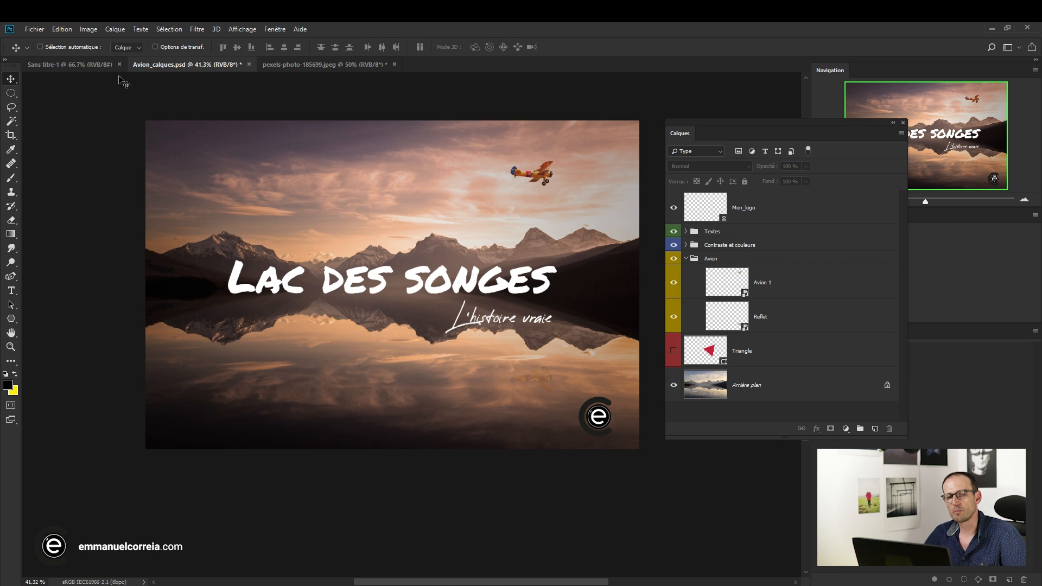
# In pexels-photo-185699.jpeg, browse the commands for creating layers and add an empty layer above the background.
pyautogui.click(311, 64)
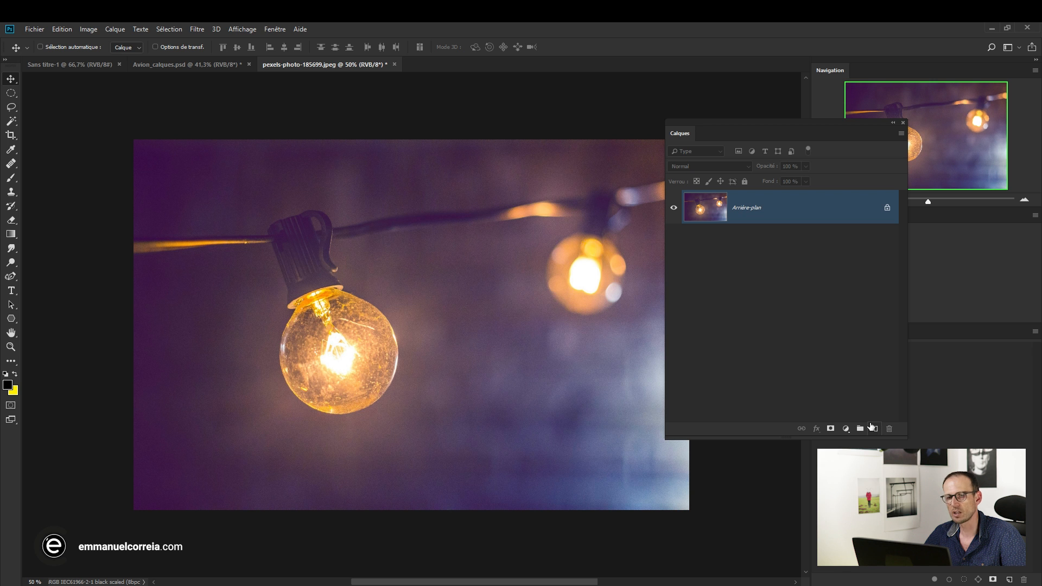
pyautogui.click(112, 29)
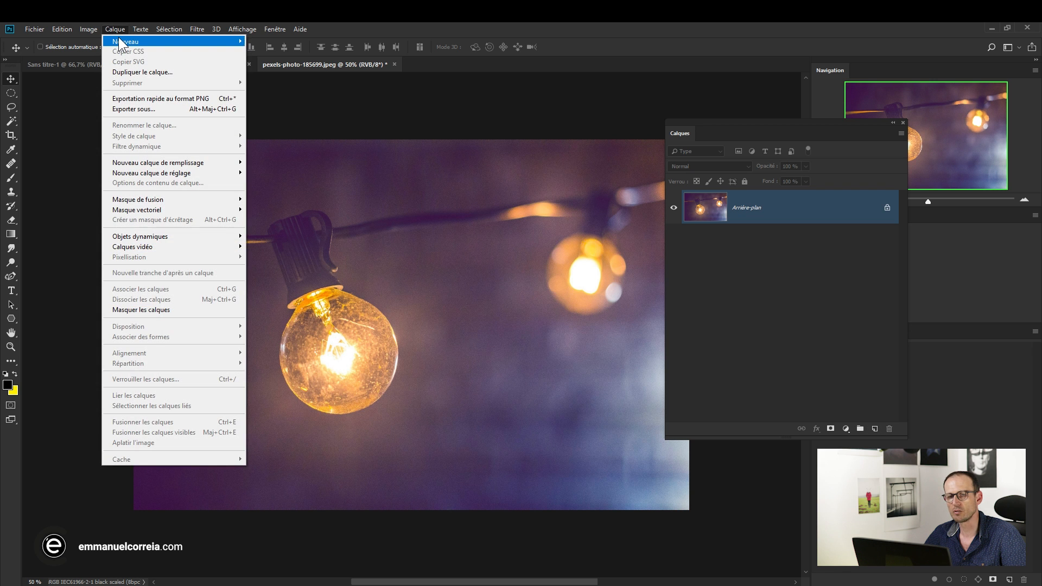
pyautogui.moveTo(118, 38)
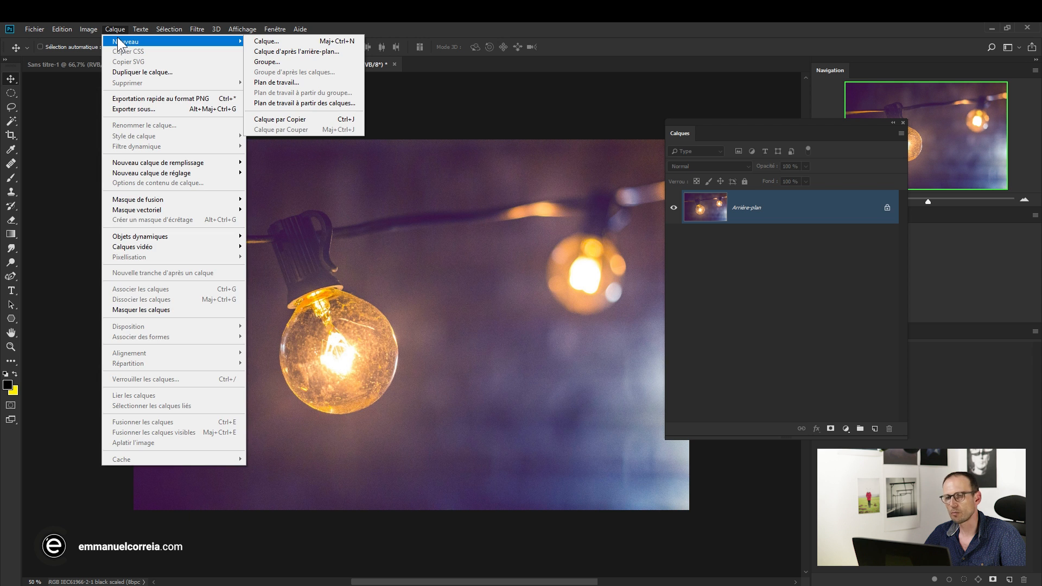
pyautogui.click(441, 21)
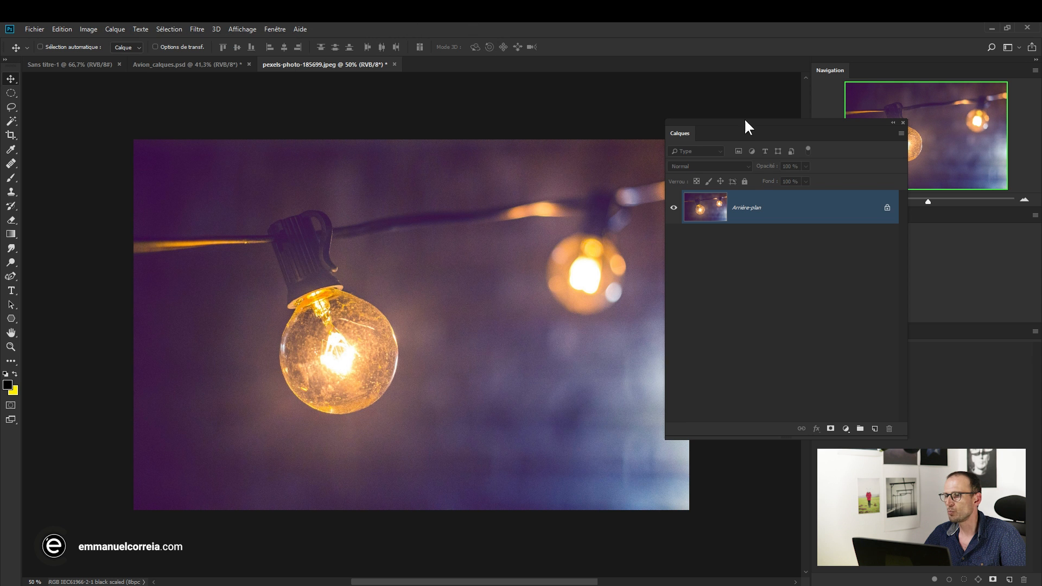
pyautogui.moveTo(743, 123); pyautogui.dragTo(613, 111)
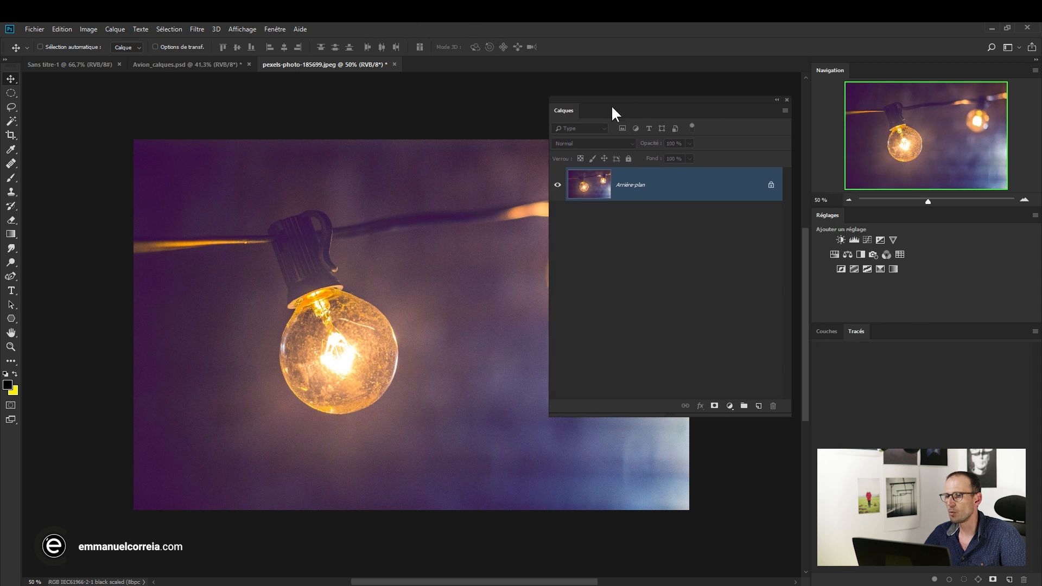
pyautogui.click(785, 110)
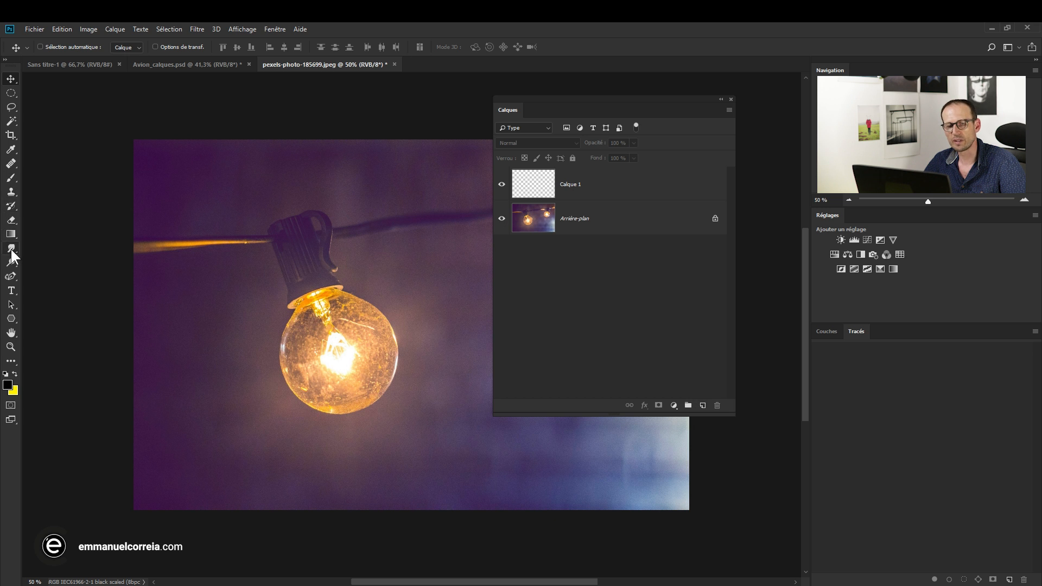
# Add a text layer of random letters above the bulb and scale it up to about 98 pt.
pyautogui.click(13, 294)
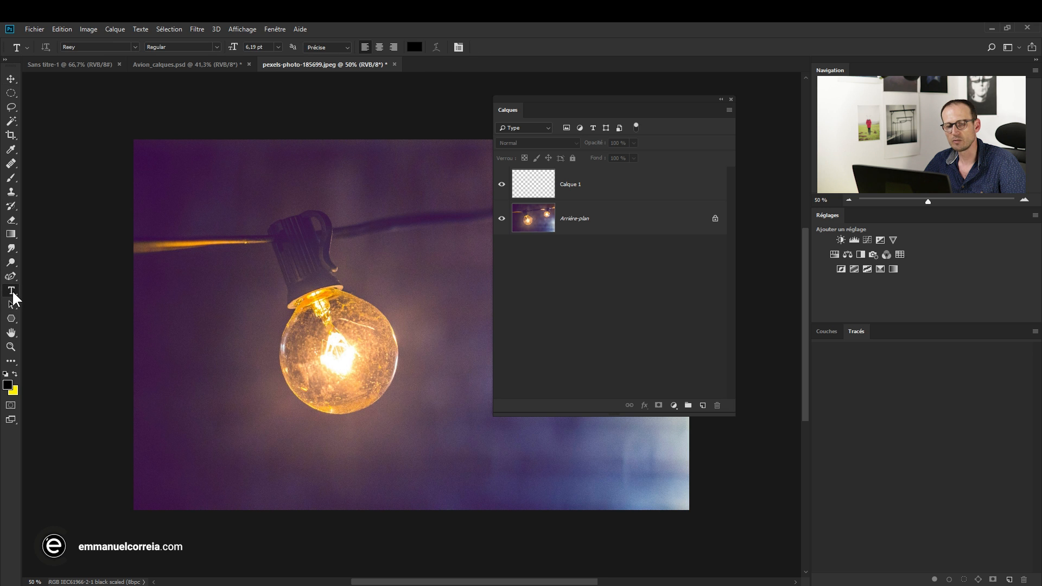
pyautogui.click(227, 229)
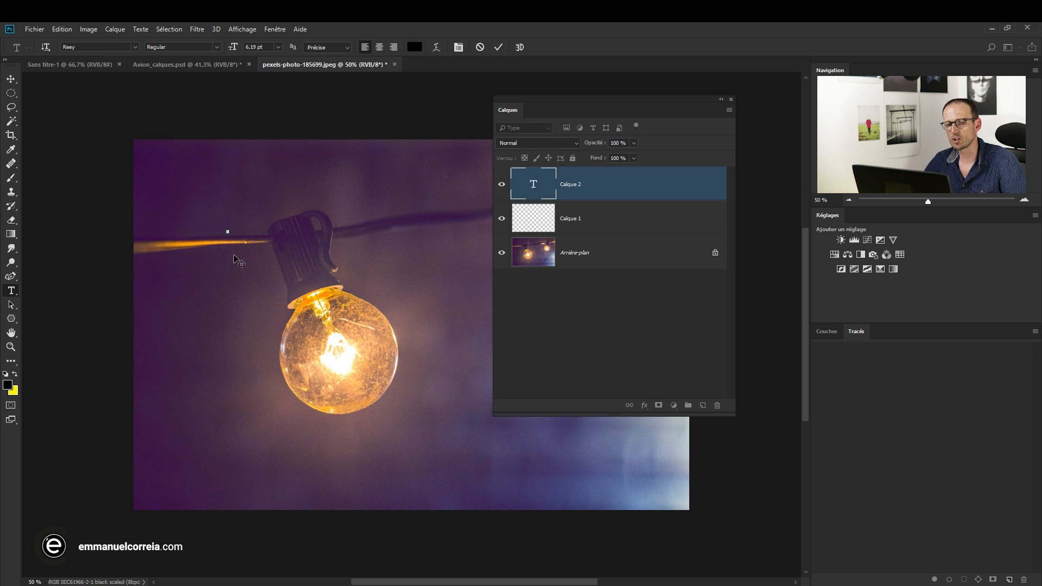
pyautogui.click(499, 48)
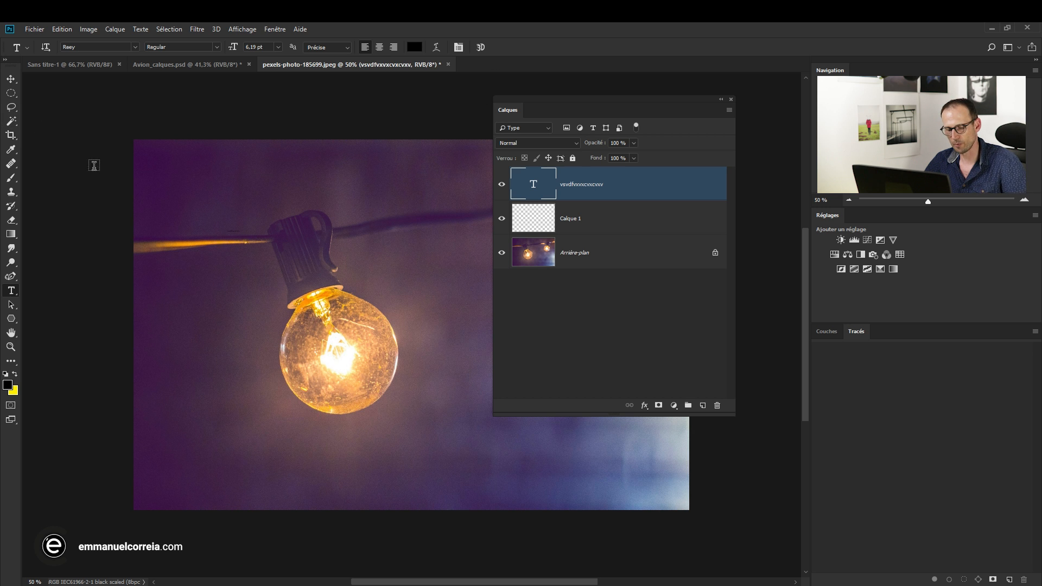
pyautogui.hotkey('ctrl', 't')
pyautogui.moveTo(242, 239); pyautogui.dragTo(417, 311)
pyautogui.click(503, 46)
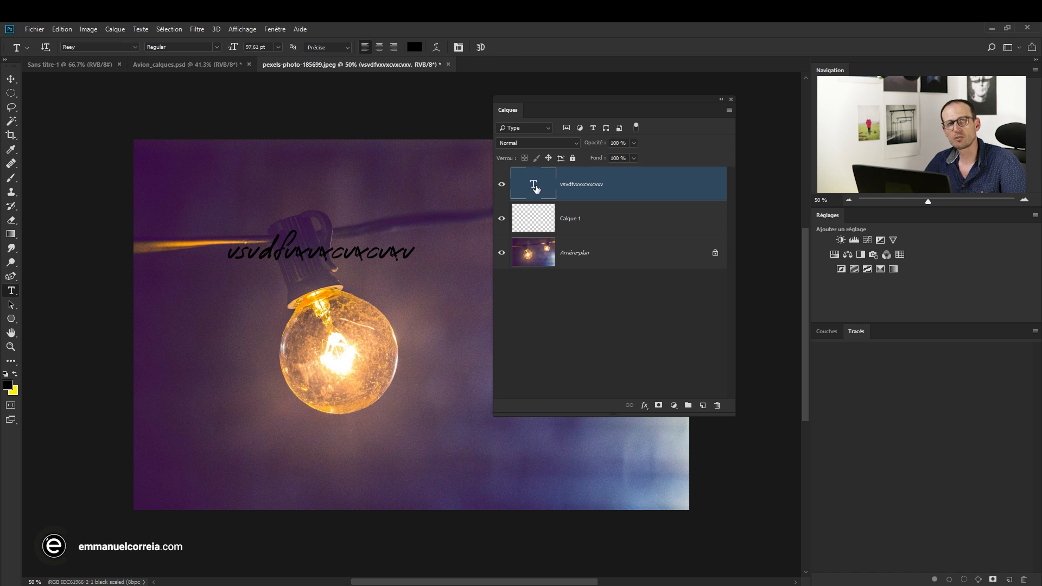
# With the Pen tool in Forme mode, draw a closed four-sided shape about 436 × 545 px overlapping the large bulb's right side.
pyautogui.click(10, 320)
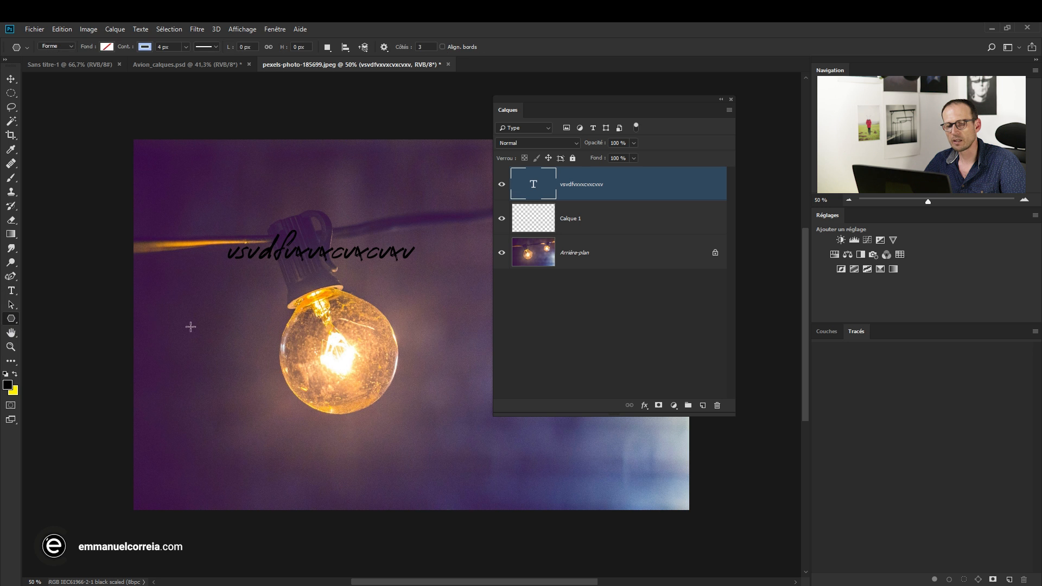
pyautogui.rightClick(12, 320)
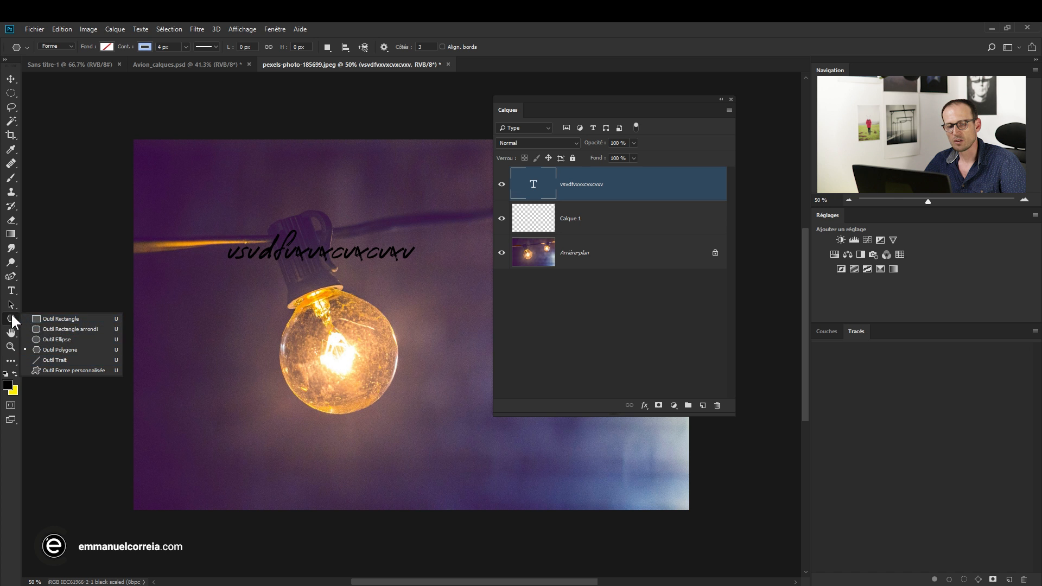
pyautogui.moveTo(11, 272); pyautogui.dragTo(37, 276)
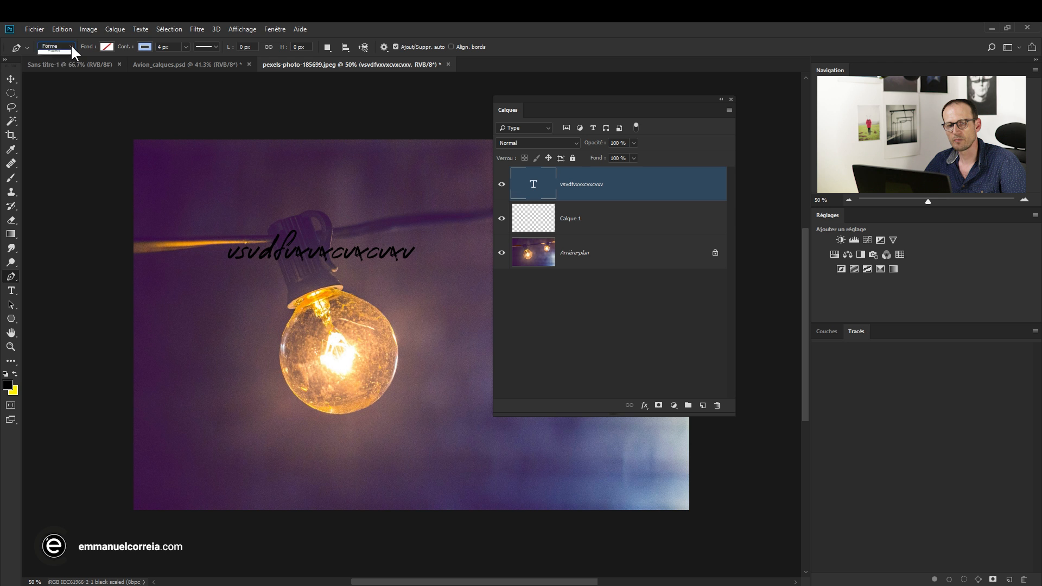
pyautogui.click(60, 57)
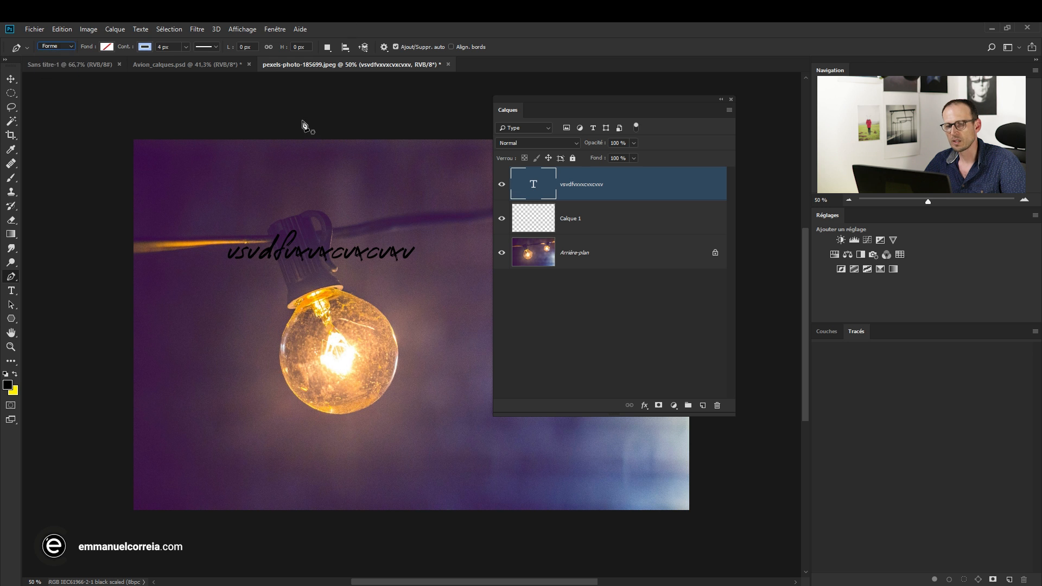
pyautogui.click(448, 280)
pyautogui.click(362, 334)
pyautogui.click(407, 428)
pyautogui.click(480, 388)
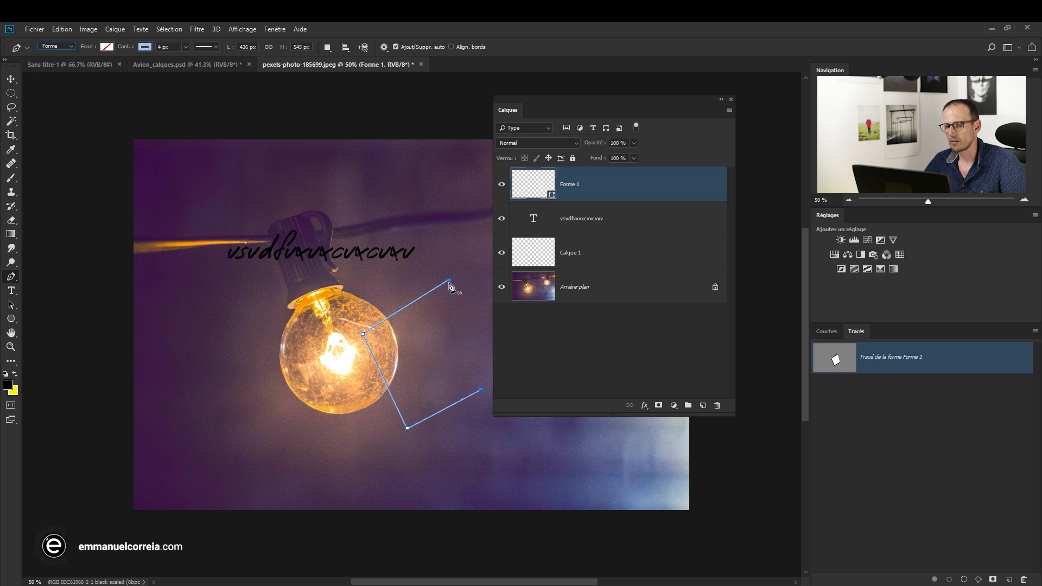
pyautogui.click(449, 280)
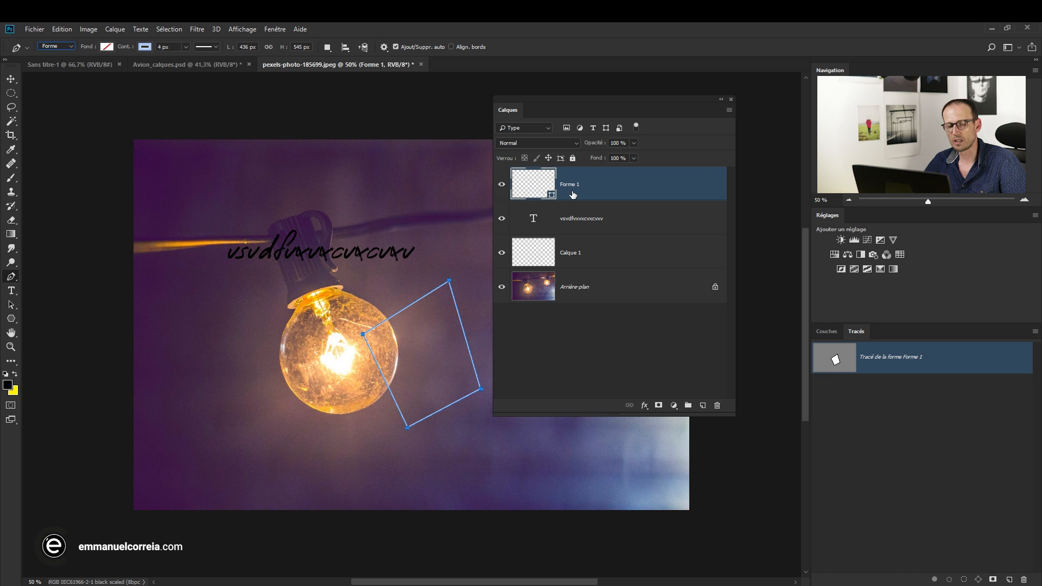
# Draw a rectangle shape about 303 × 401 px to the left of the large bulb.
pyautogui.click(11, 319)
pyautogui.click(46, 320)
pyautogui.moveTo(169, 298)
pyautogui.mouseDown()
pyautogui.moveTo(252, 365)
pyautogui.moveTo(251, 407)
pyautogui.mouseUp()
pyautogui.click(681, 184)
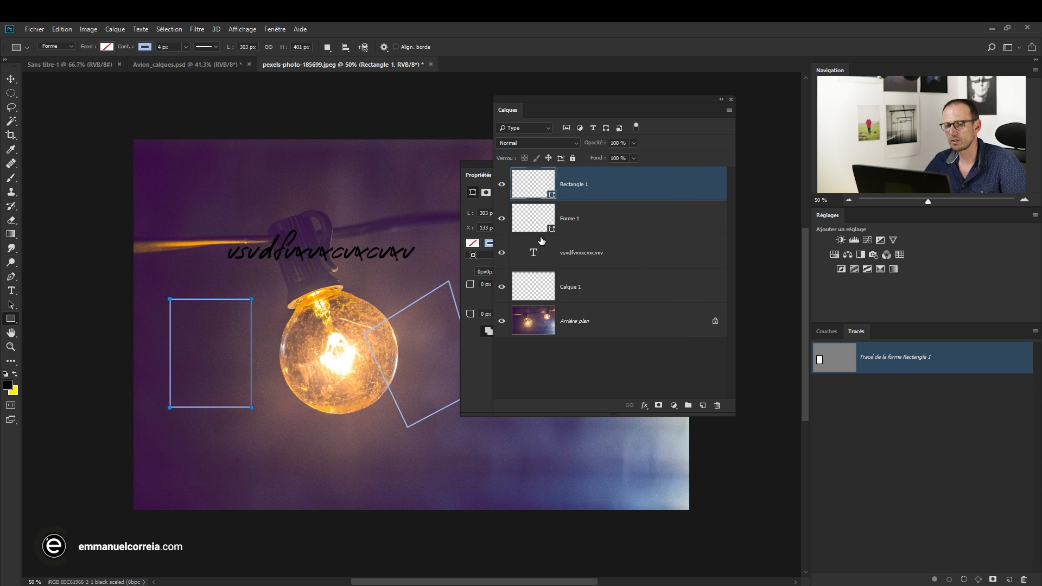
# Select all layers from Rectangle 1 down to Arrière-plan and convert them into a smart object.
pyautogui.click(11, 79)
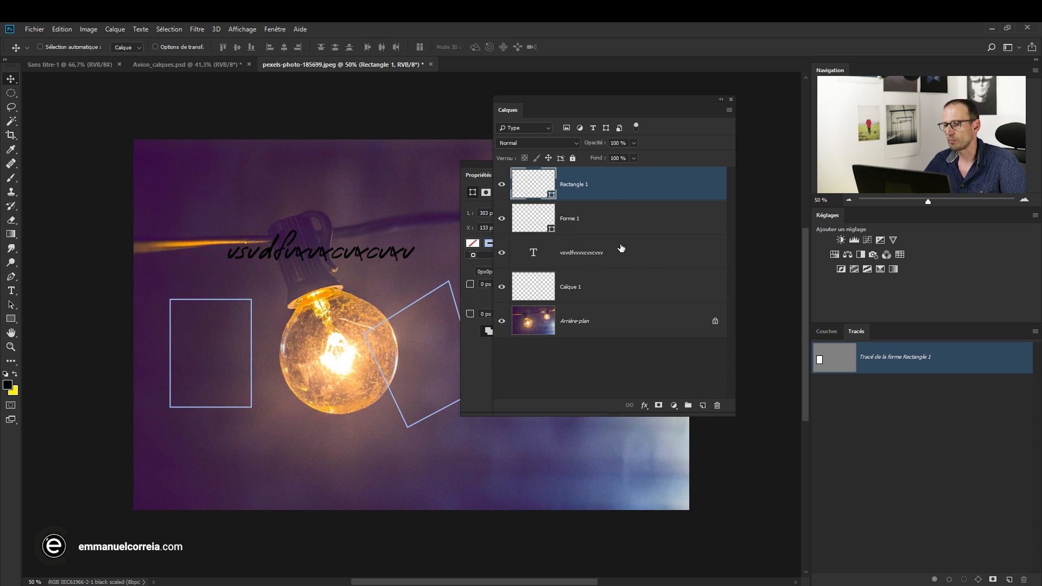
pyautogui.keyDown('shift'); pyautogui.click(621, 327); pyautogui.keyUp('shift')
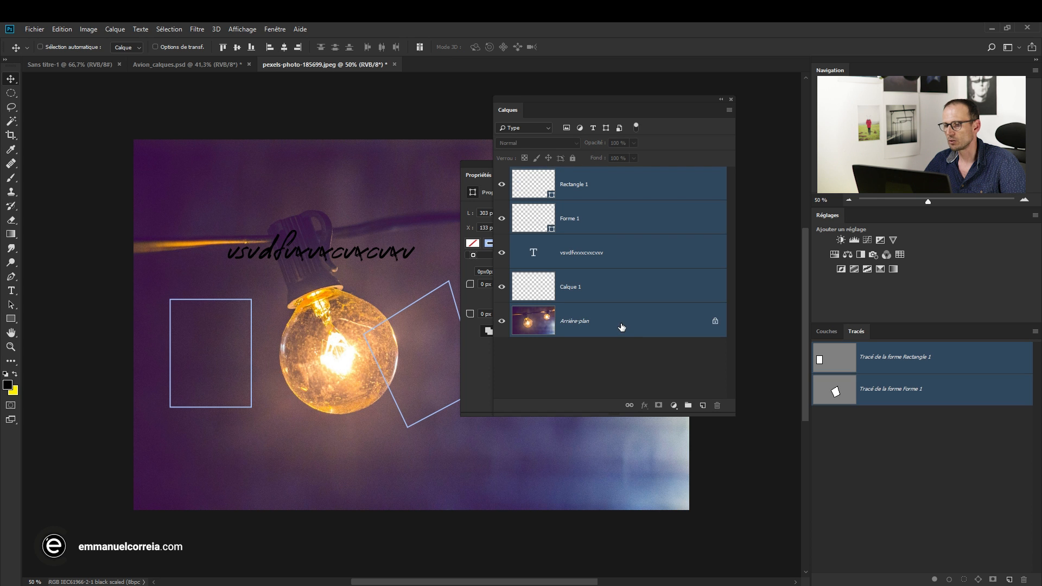
pyautogui.rightClick(621, 326)
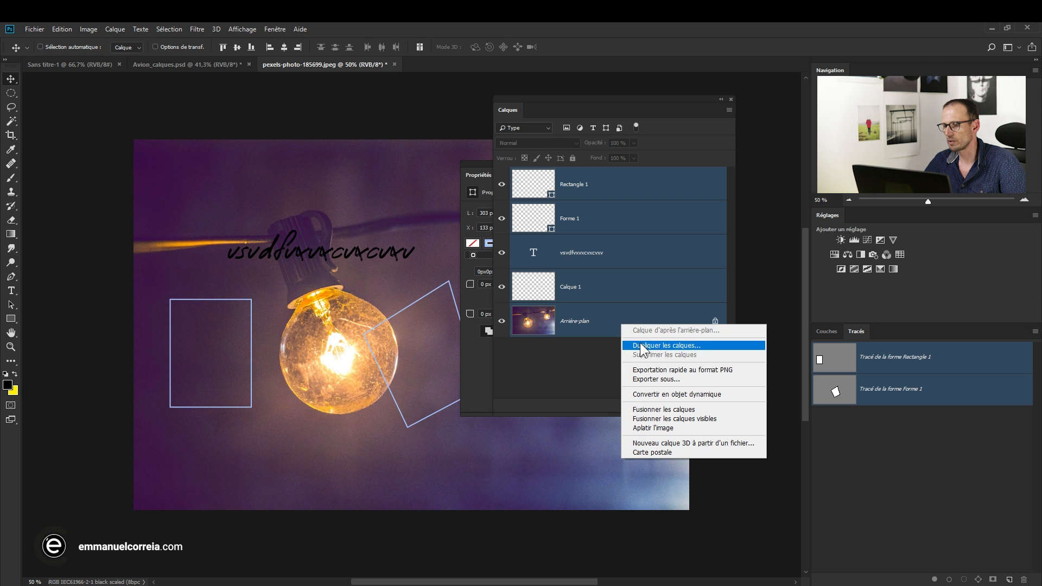
pyautogui.click(691, 395)
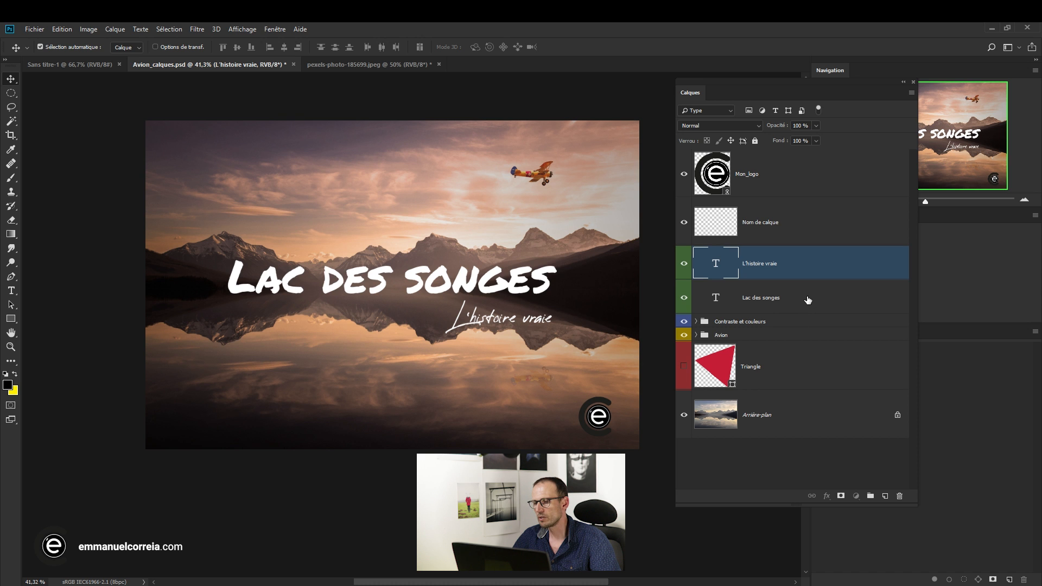
# In Avion_calques.psd, add Lac des songes, Mon_logo, Arrière-plan and the Avion group to the L'histoire vraie selection, and deselect all layers.
pyautogui.keyDown('shift'); pyautogui.click(809, 300); pyautogui.keyUp('shift')
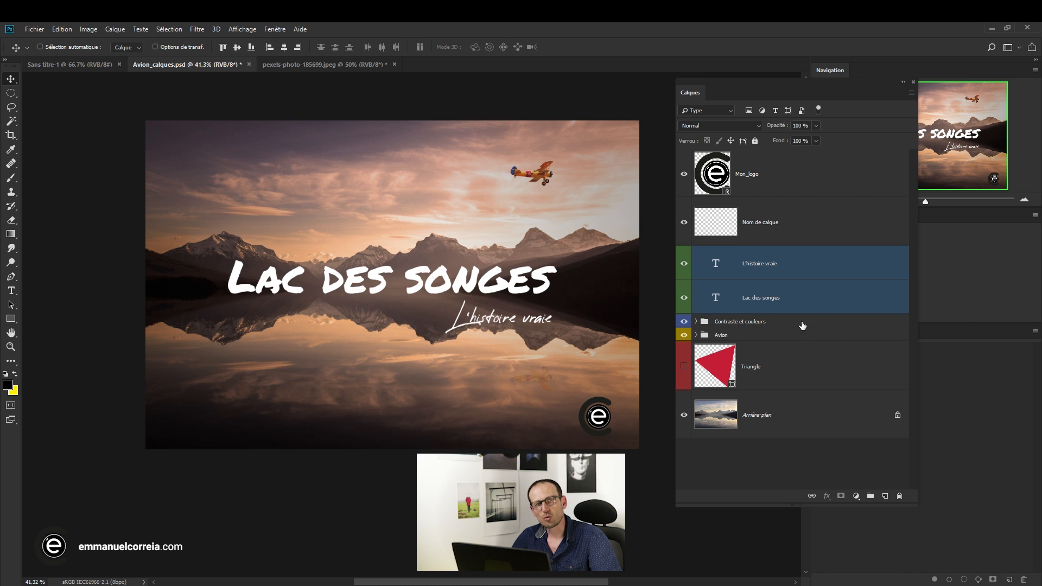
pyautogui.press('ctrl')
pyautogui.keyDown('ctrl'); pyautogui.click(796, 177); pyautogui.keyUp('ctrl')
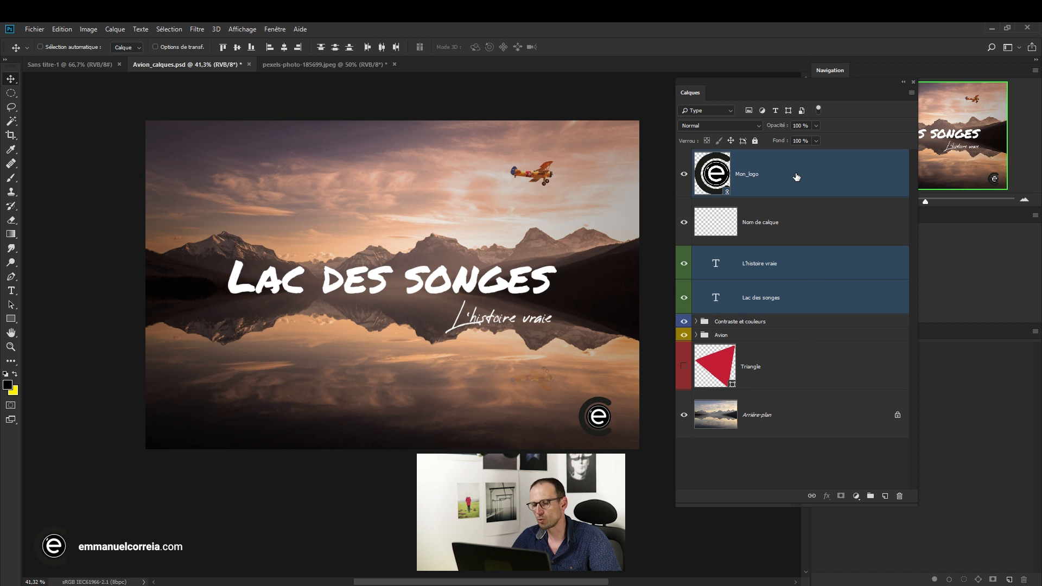
pyautogui.press('ctrl')
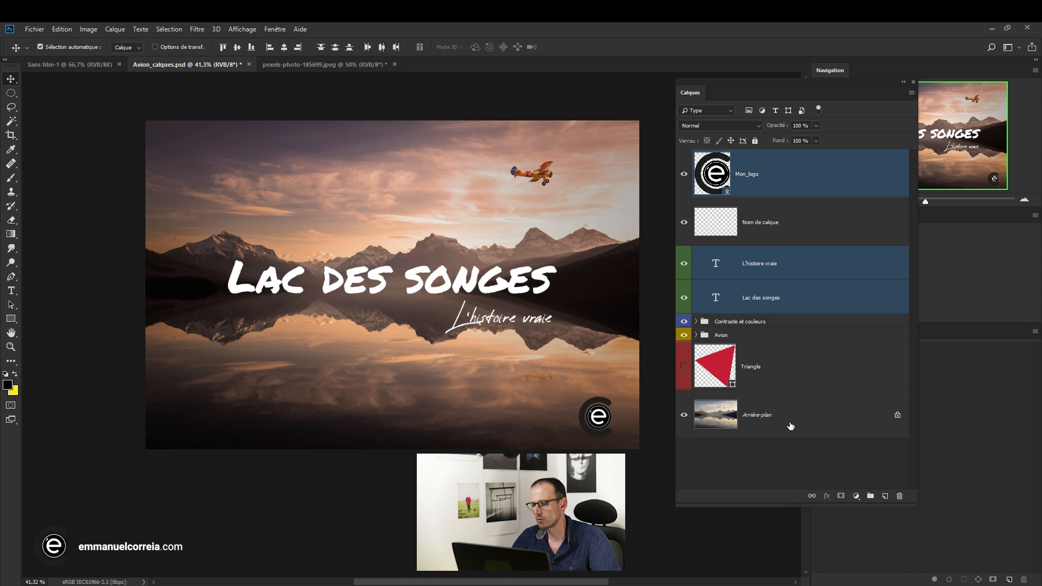
pyautogui.keyDown('ctrl'); pyautogui.click(792, 425); pyautogui.keyUp('ctrl')
pyautogui.keyDown('ctrl'); pyautogui.click(786, 337); pyautogui.keyUp('ctrl')
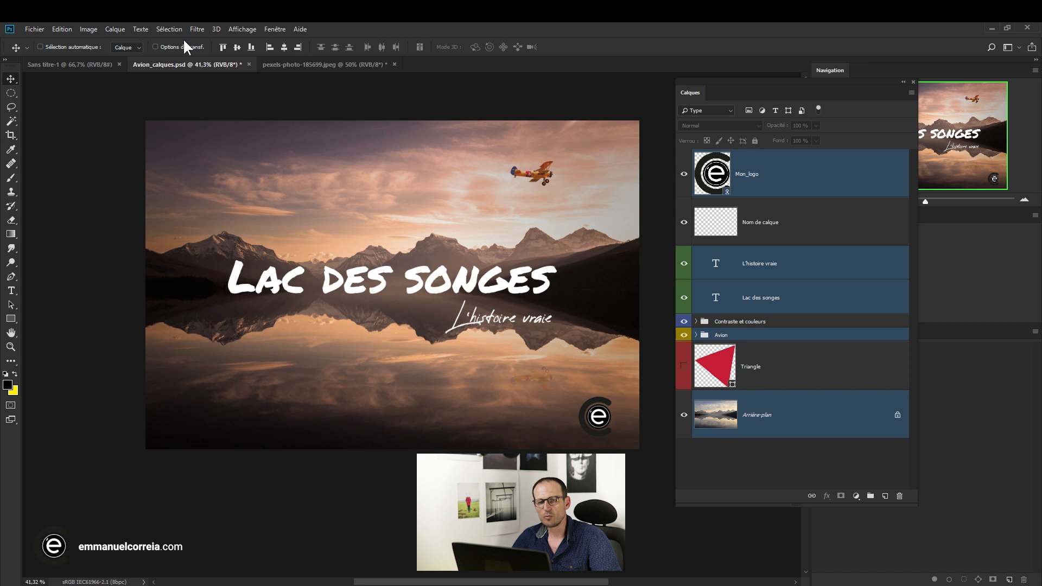
pyautogui.click(171, 30)
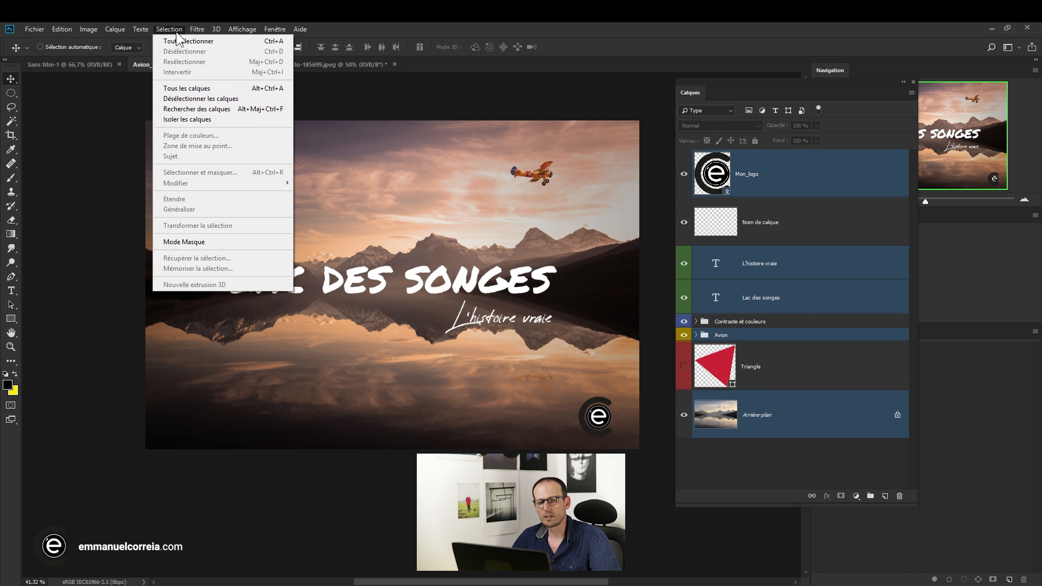
pyautogui.click(182, 100)
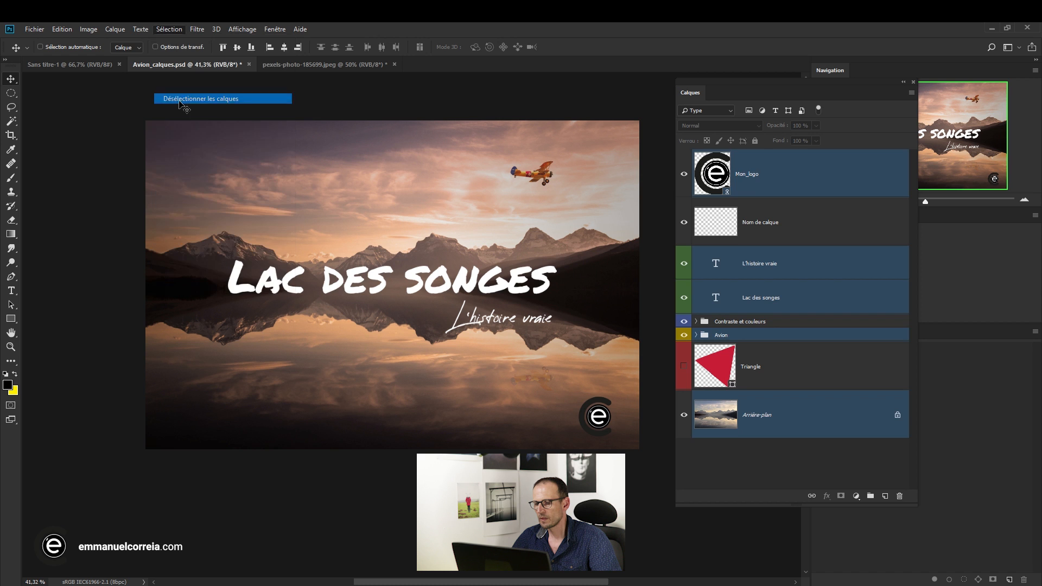
# Select Arrière-plan, the Avion group and Nom de calque together, and clear the layer selection.
pyautogui.click(771, 415)
pyautogui.keyDown('ctrl'); pyautogui.click(771, 334); pyautogui.keyUp('ctrl')
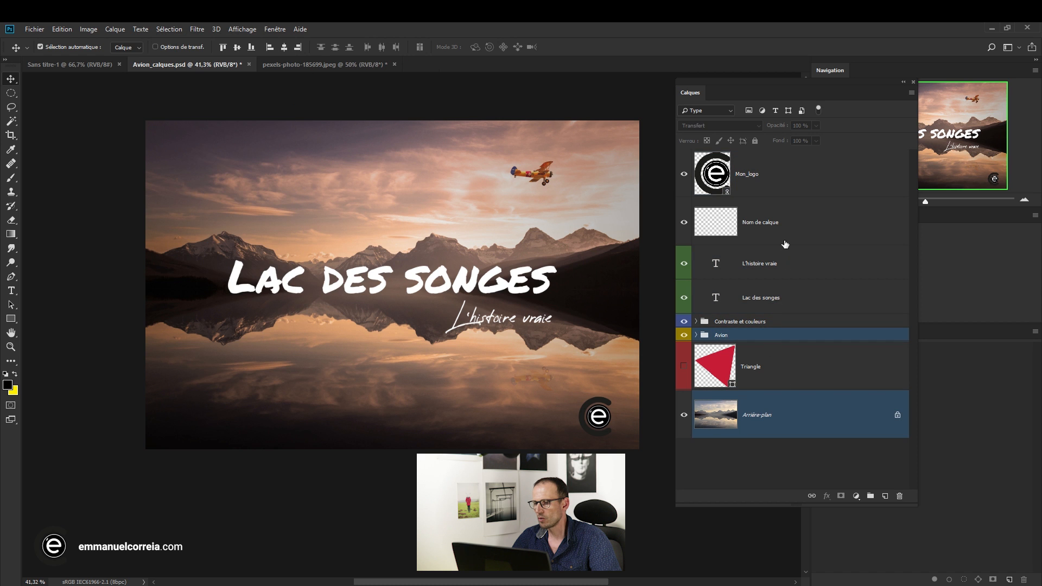
pyautogui.keyDown('ctrl'); pyautogui.click(784, 232); pyautogui.keyUp('ctrl')
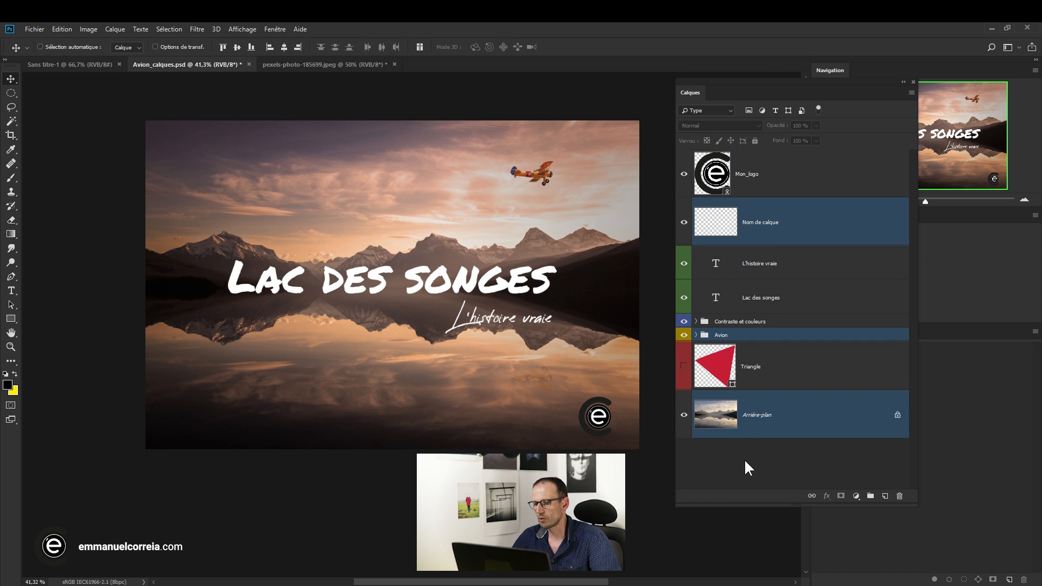
pyautogui.click(776, 465)
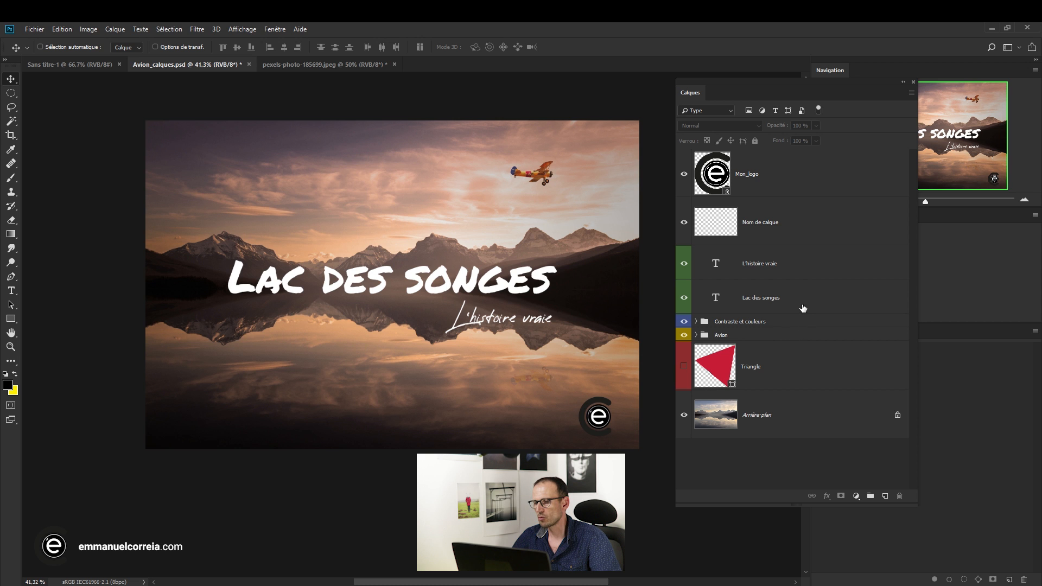
# Select the contiguous range of layers from Mon_logo down to Lac des songes.
pyautogui.click(780, 169)
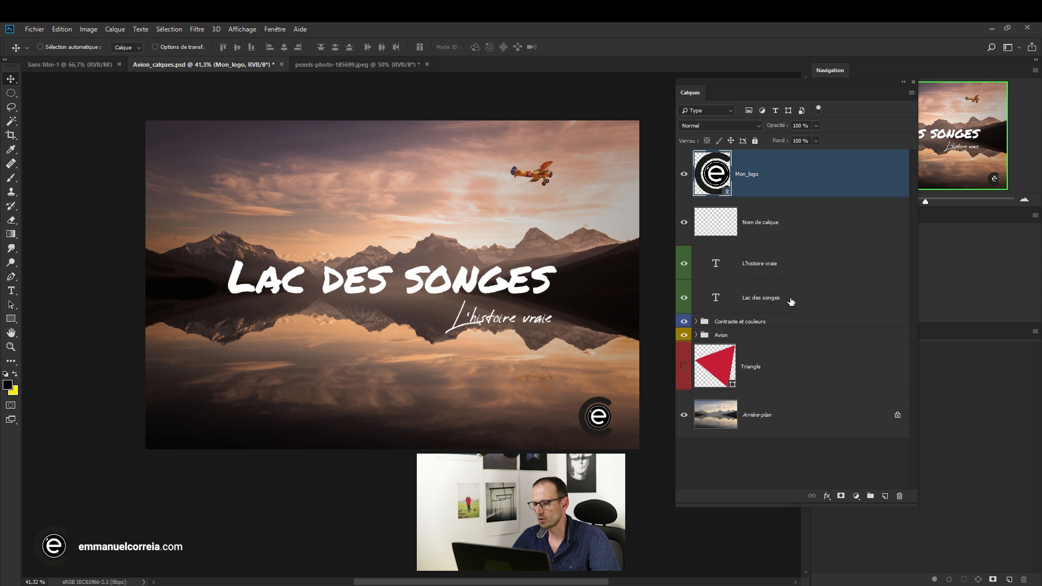
pyautogui.keyDown('shift'); pyautogui.click(806, 302); pyautogui.keyUp('shift')
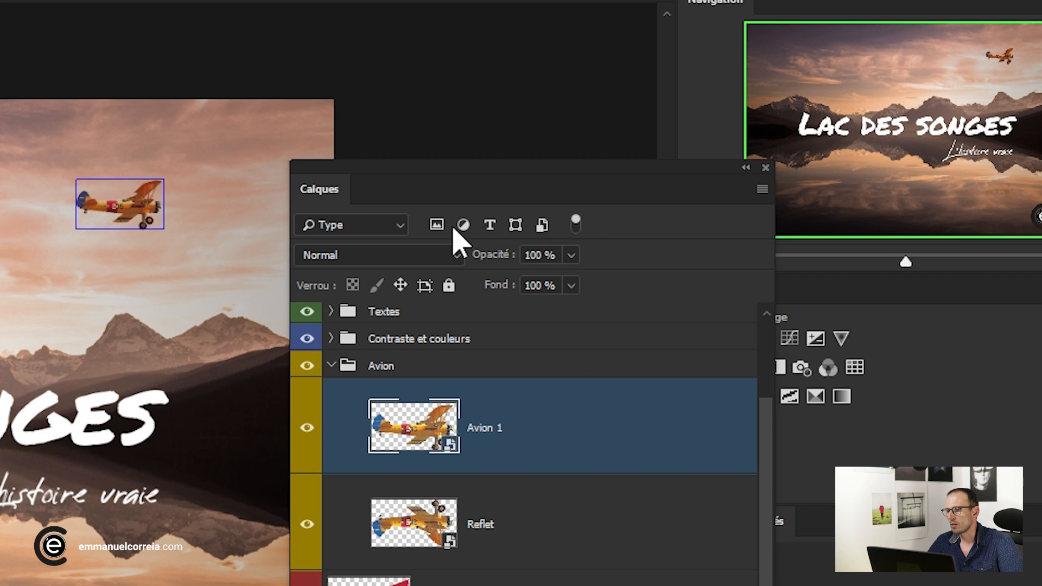
# Look through the available layer filter criteria without changing the filter, and move the floating Calques panel clear of the image.
pyautogui.click(404, 227)
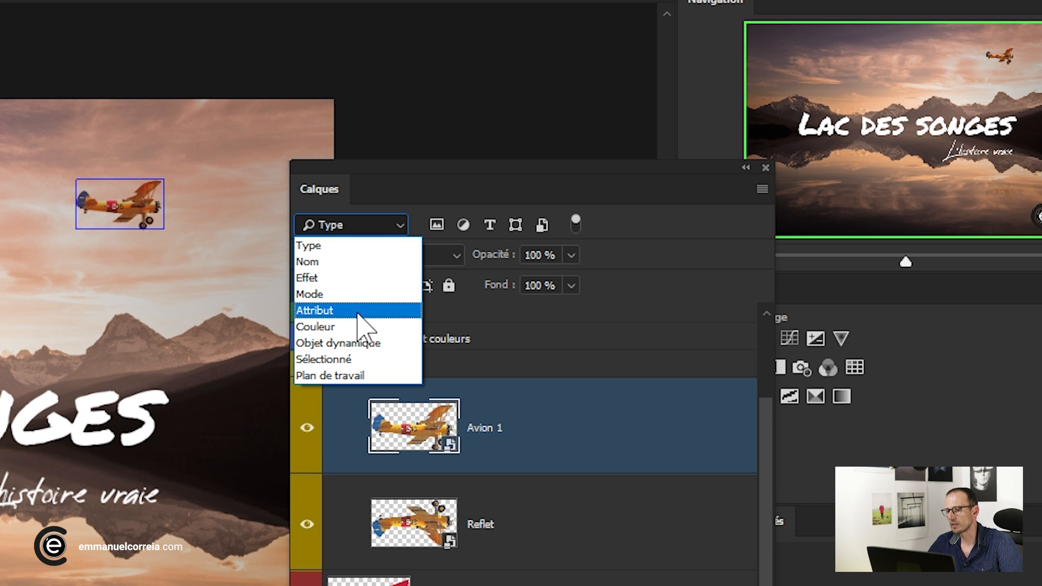
pyautogui.click(535, 181)
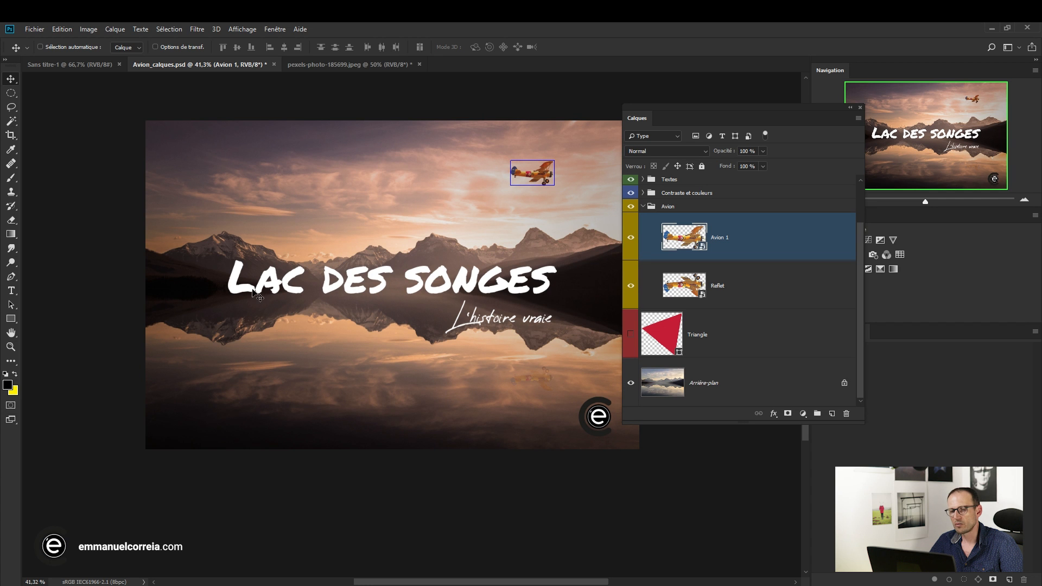
pyautogui.moveTo(706, 116); pyautogui.dragTo(812, 161)
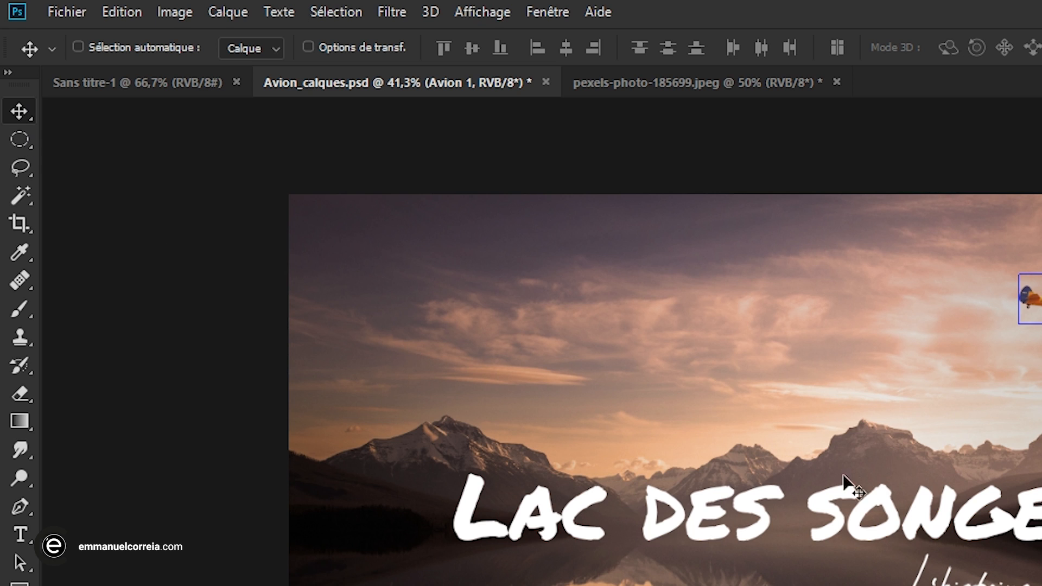
# Toggle the Move tool's Sélection automatique on and off, and view its Groupe and Calque target options, keeping Calque.
pyautogui.press('ctrl')
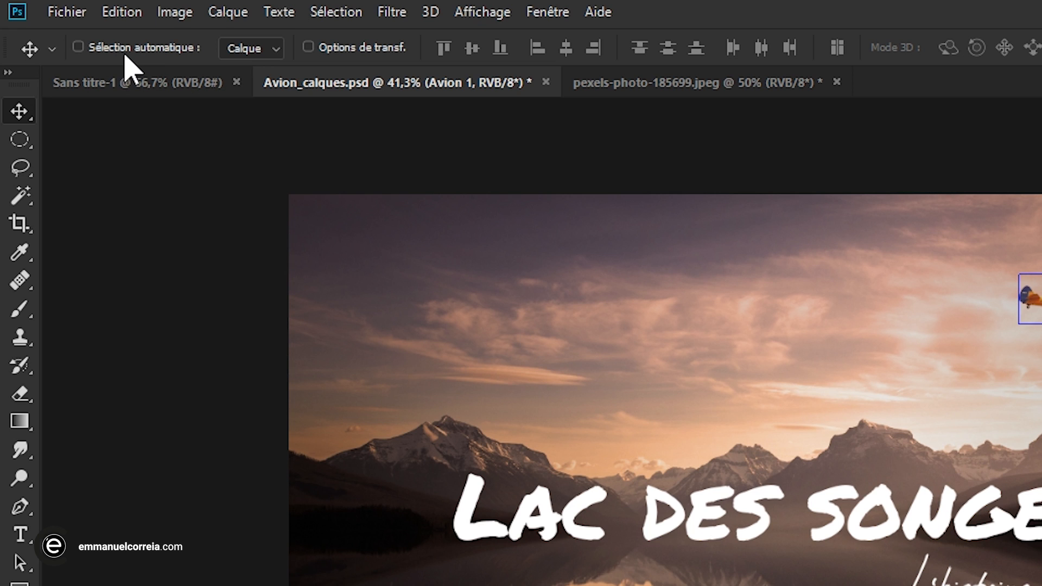
pyautogui.click(127, 54)
pyautogui.click(127, 53)
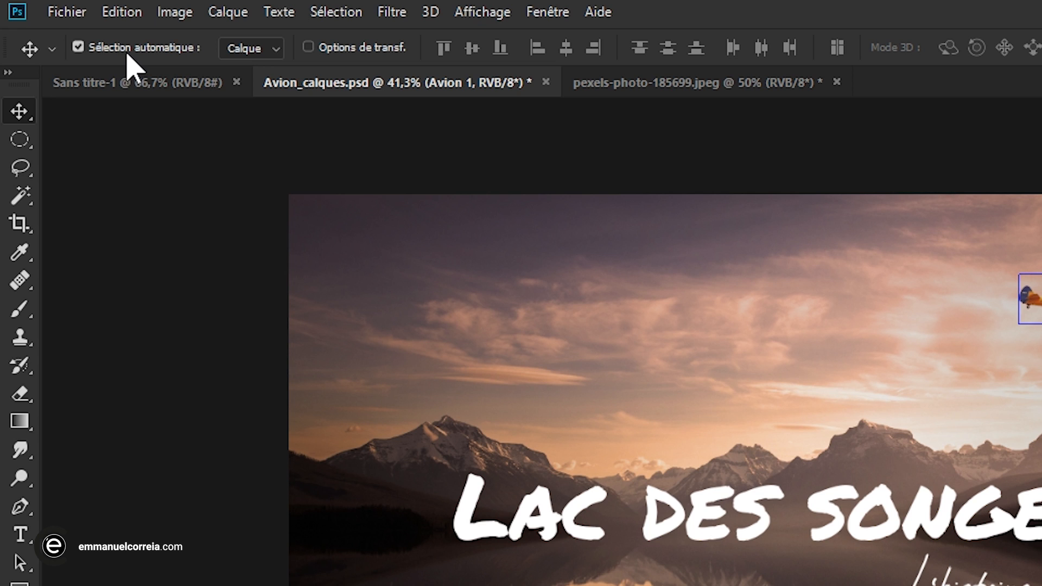
pyautogui.click(276, 49)
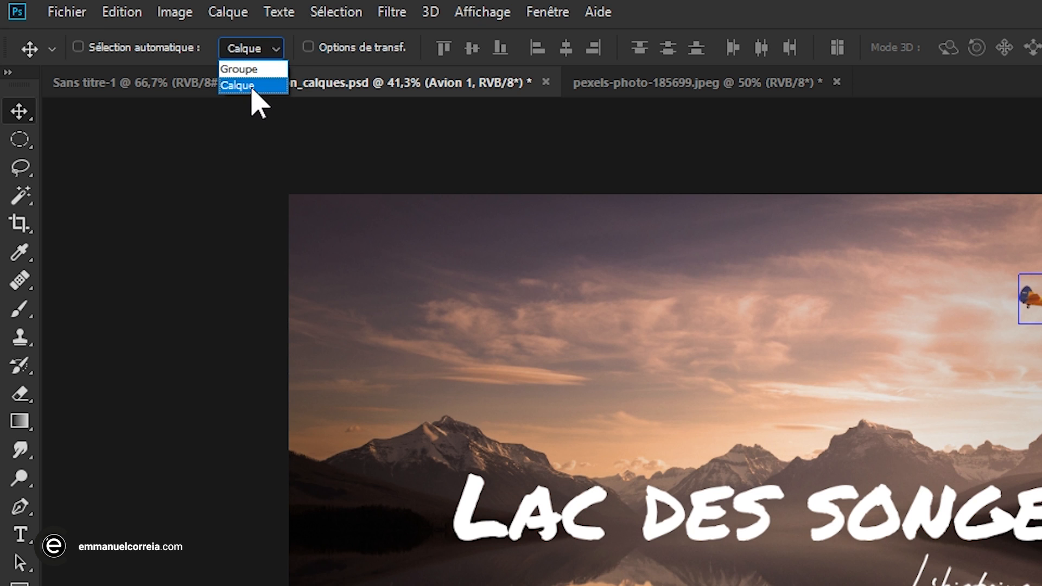
pyautogui.click(758, 2)
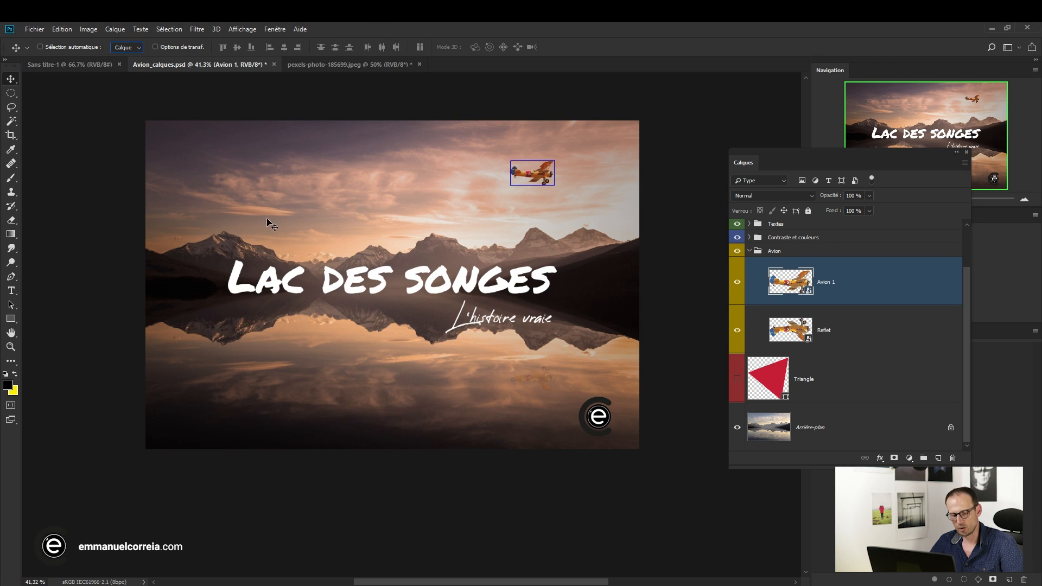
# With temporary automatic selection, pick the Lac des songes title, logo and airplane area on the image, and collapse the Contraste et couleurs group.
pyautogui.press('ctrl')
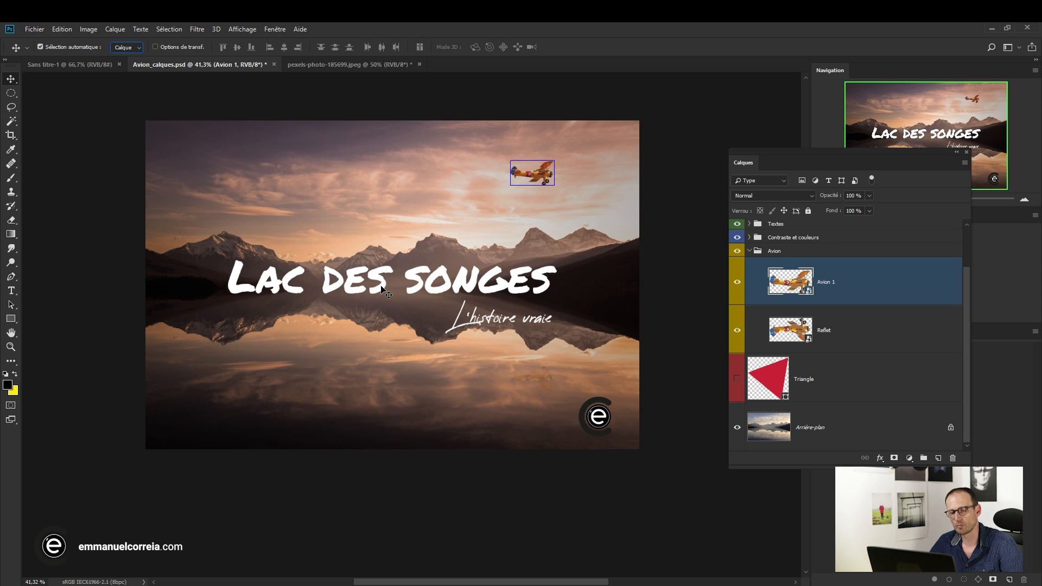
pyautogui.click(386, 293)
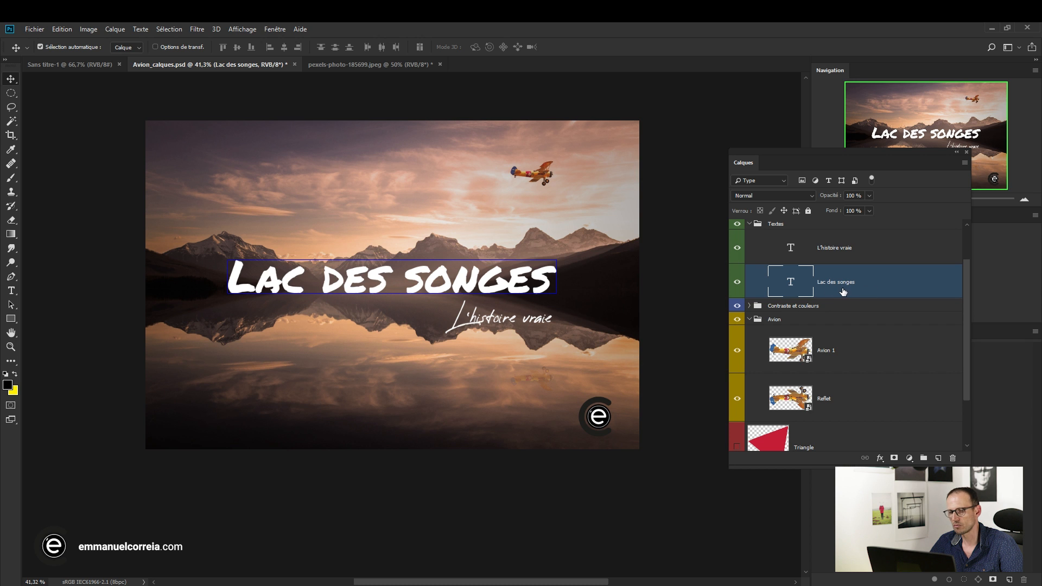
pyautogui.click(589, 417)
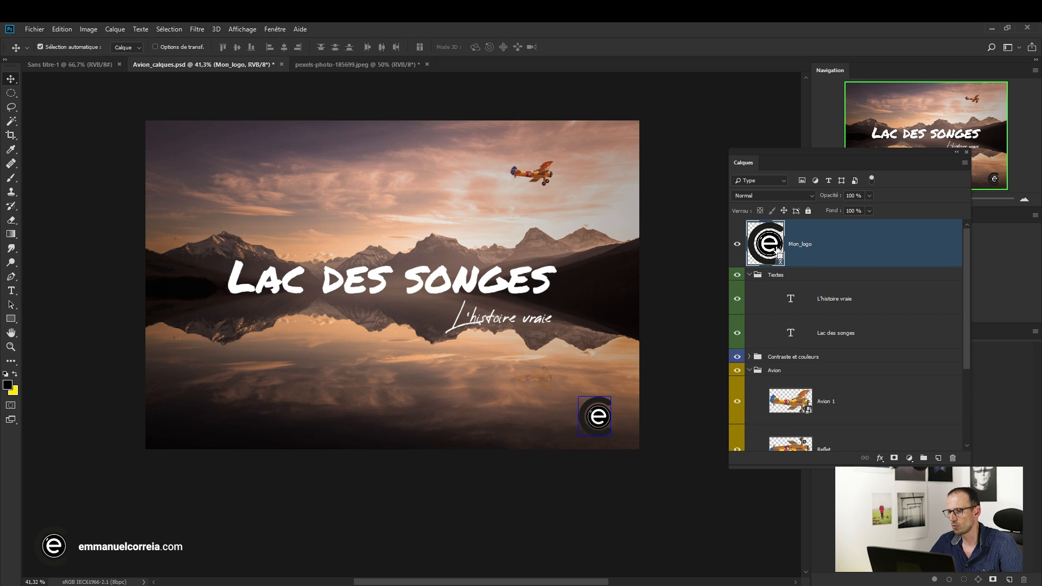
pyautogui.click(540, 183)
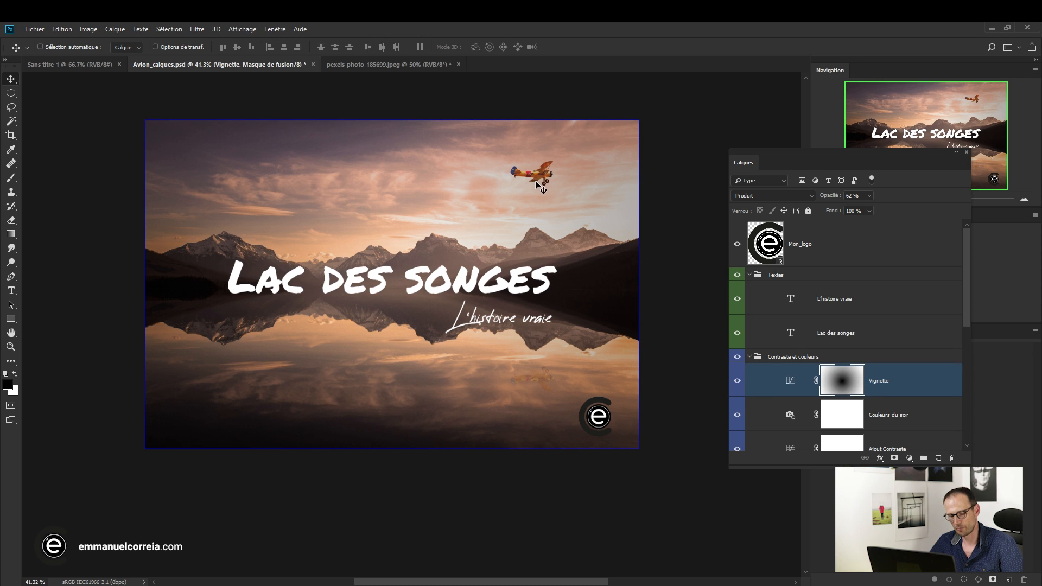
pyautogui.press('ctrl')
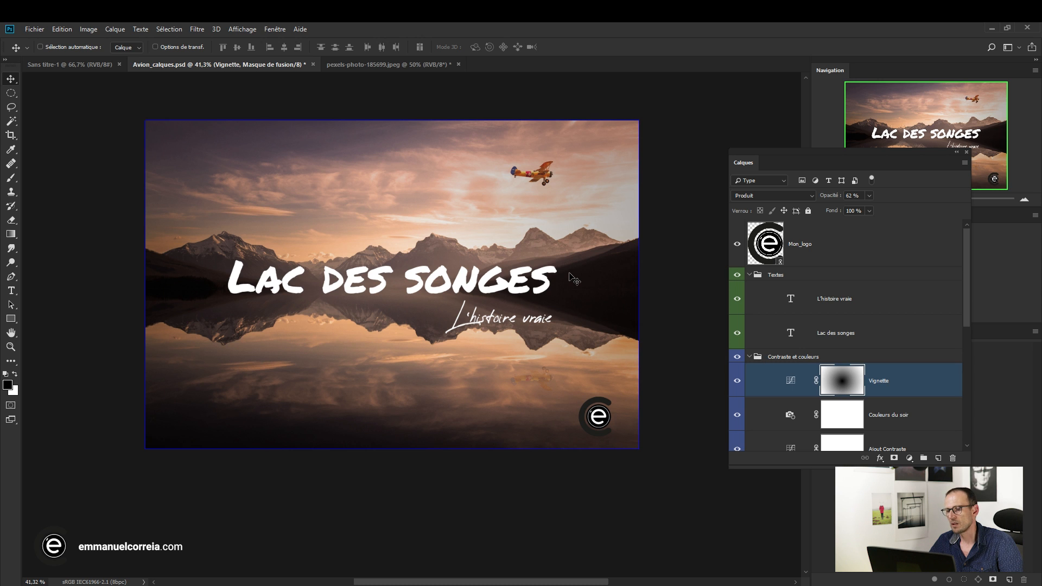
pyautogui.click(750, 356)
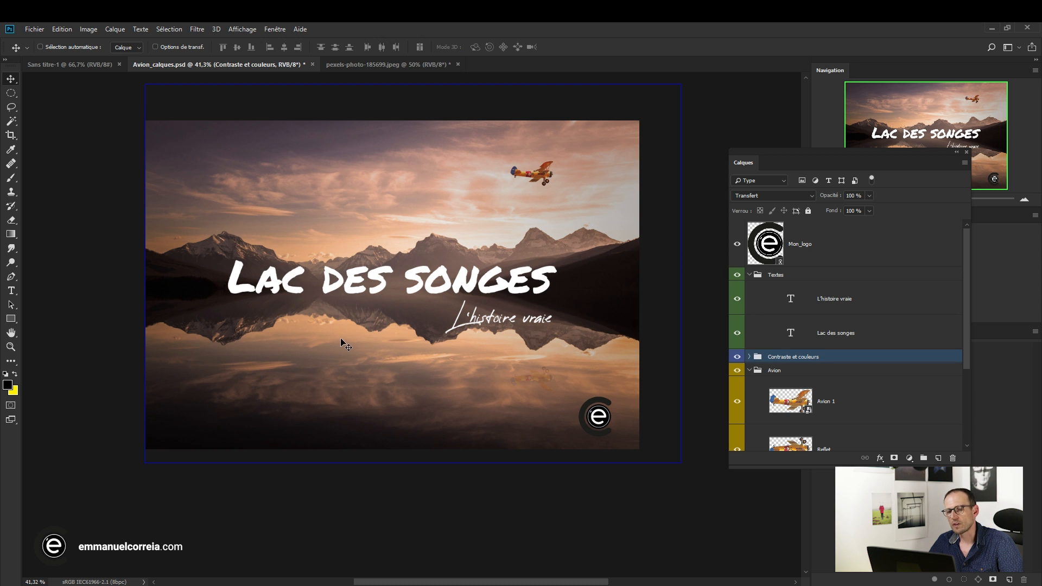
# List the layers lying under several points of the image, and select the Textes group from the list at the Lac des songes title.
pyautogui.rightClick(443, 285)
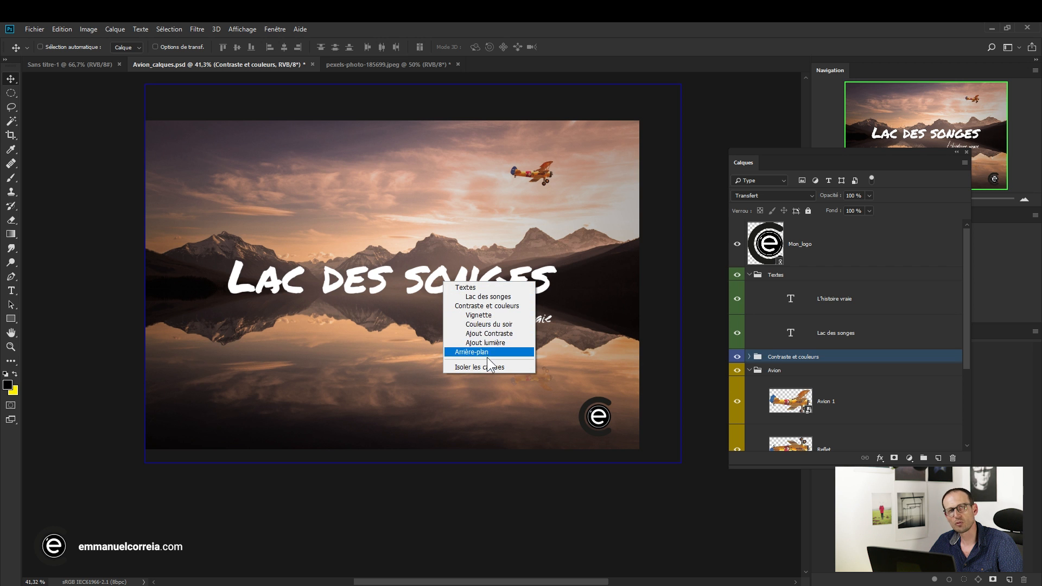
pyautogui.rightClick(541, 176)
pyautogui.rightClick(375, 138)
pyautogui.rightClick(275, 162)
pyautogui.rightClick(191, 143)
pyautogui.rightClick(187, 228)
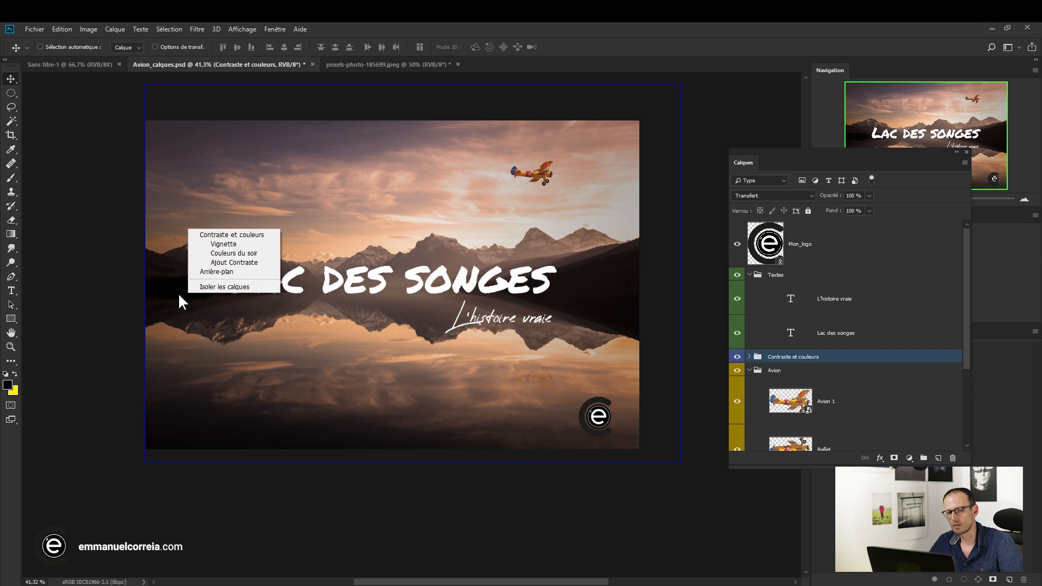
pyautogui.rightClick(205, 341)
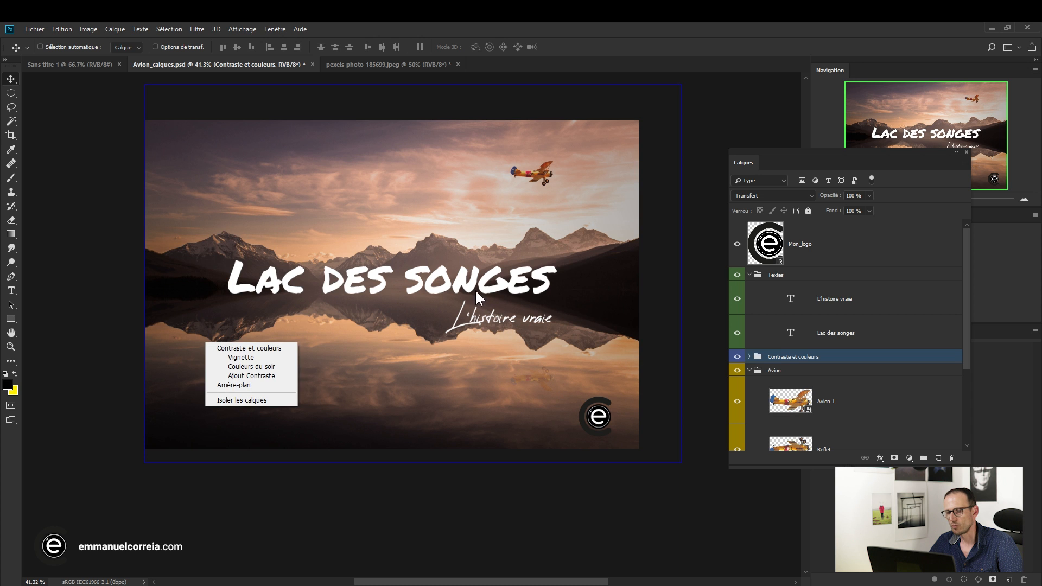
pyautogui.rightClick(463, 279)
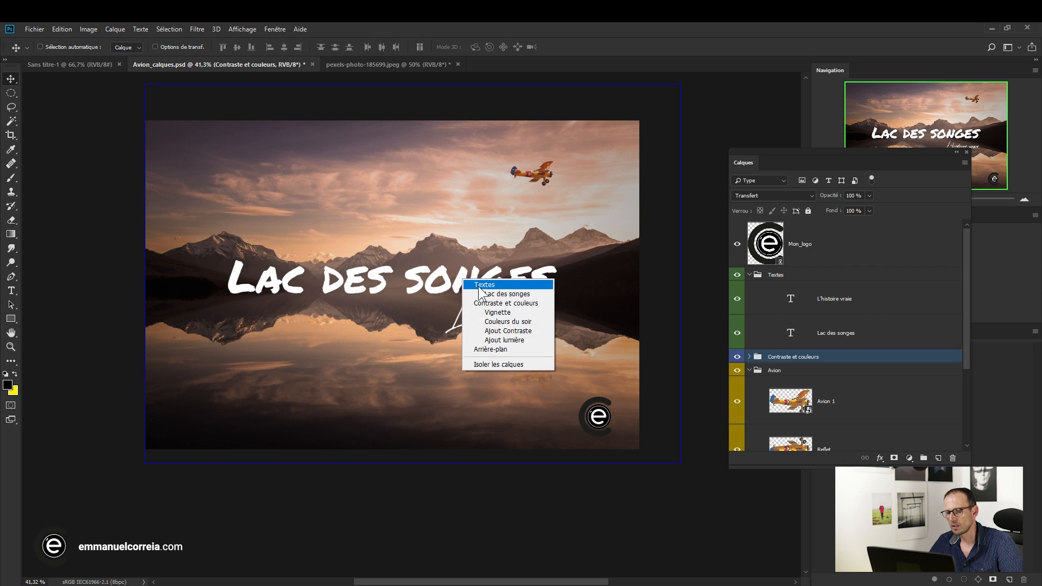
pyautogui.click(487, 285)
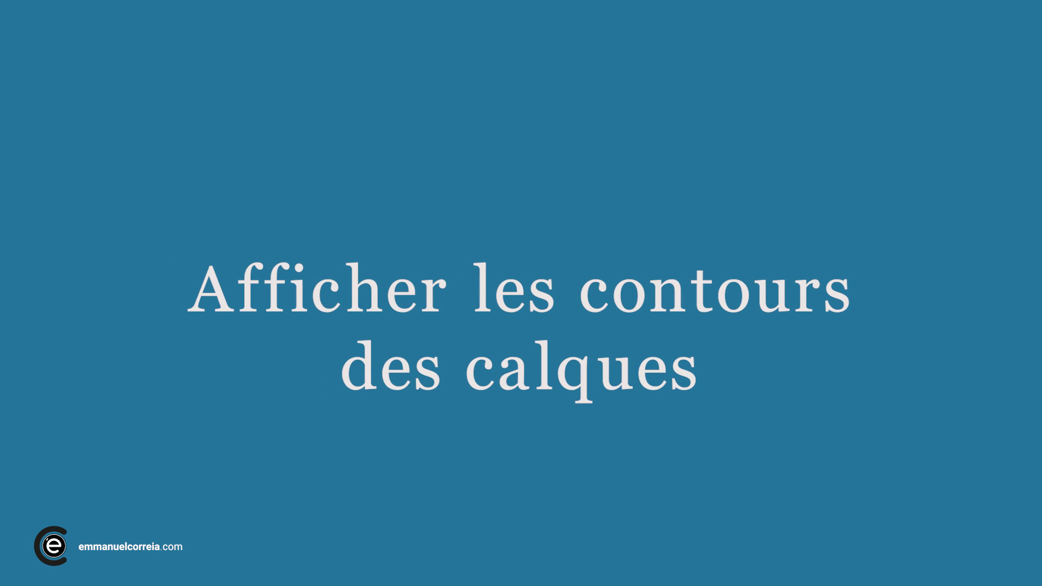
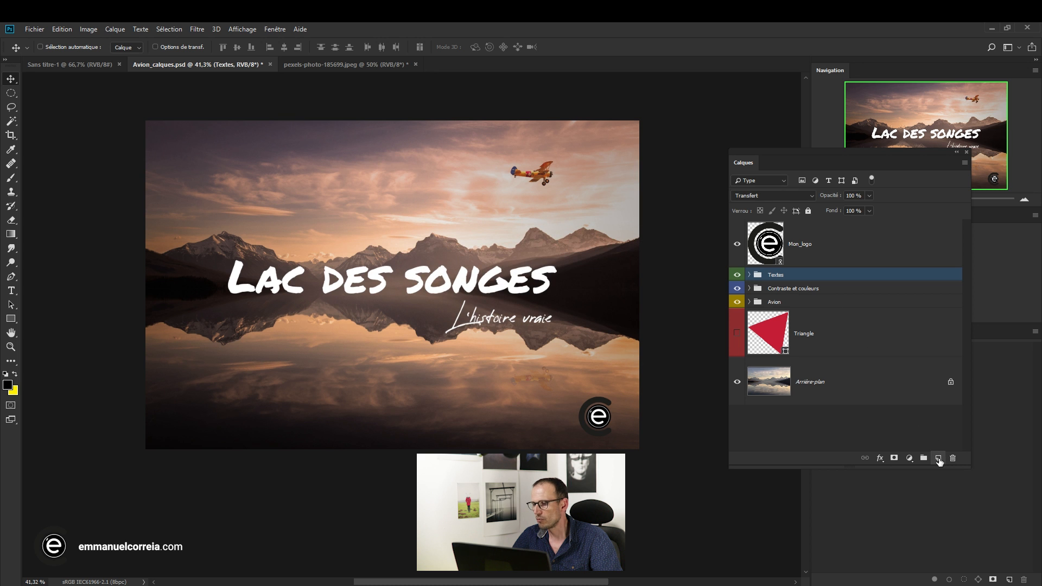
# Create a new empty layer above the Textes group and name it Nom de calque.
pyautogui.click(938, 458)
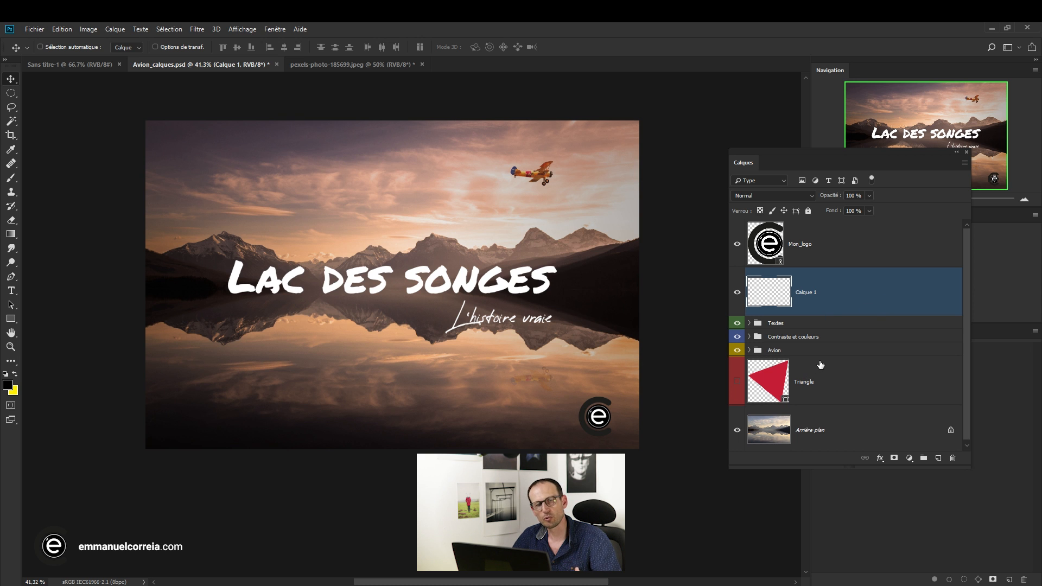
pyautogui.doubleClick(805, 297)
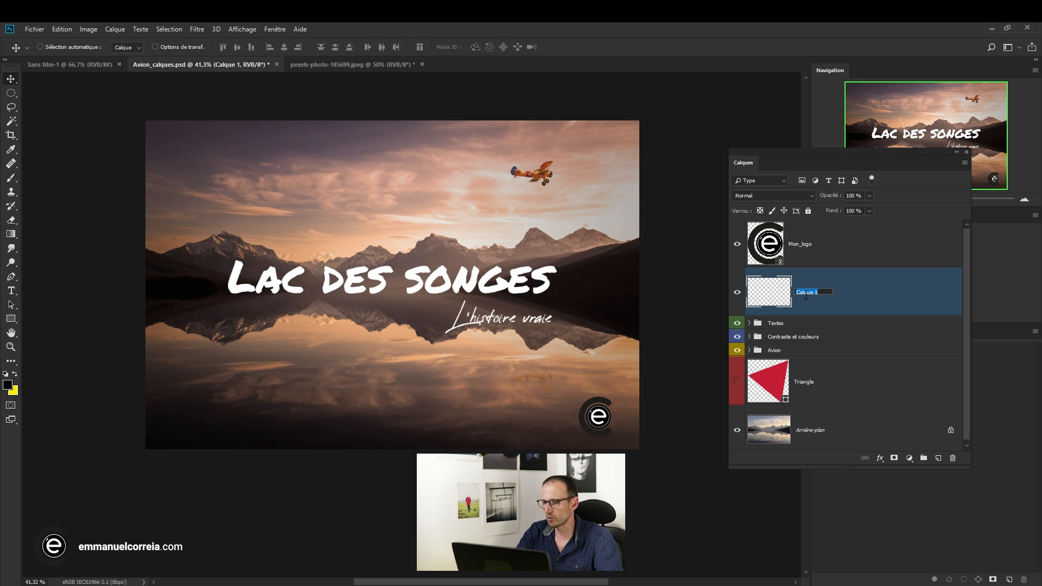
pyautogui.write('Nom de calque')
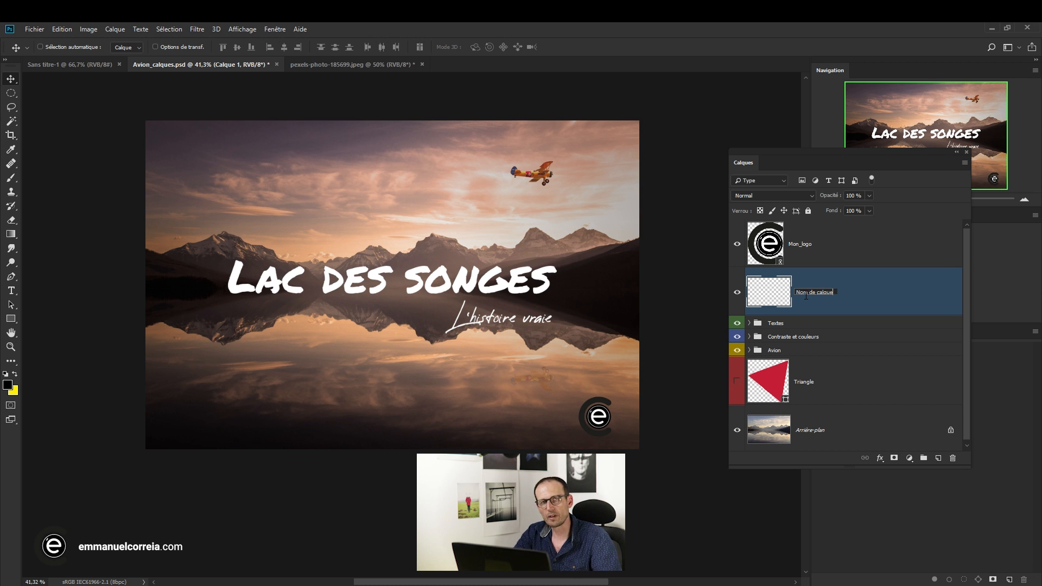
pyautogui.press('Return')
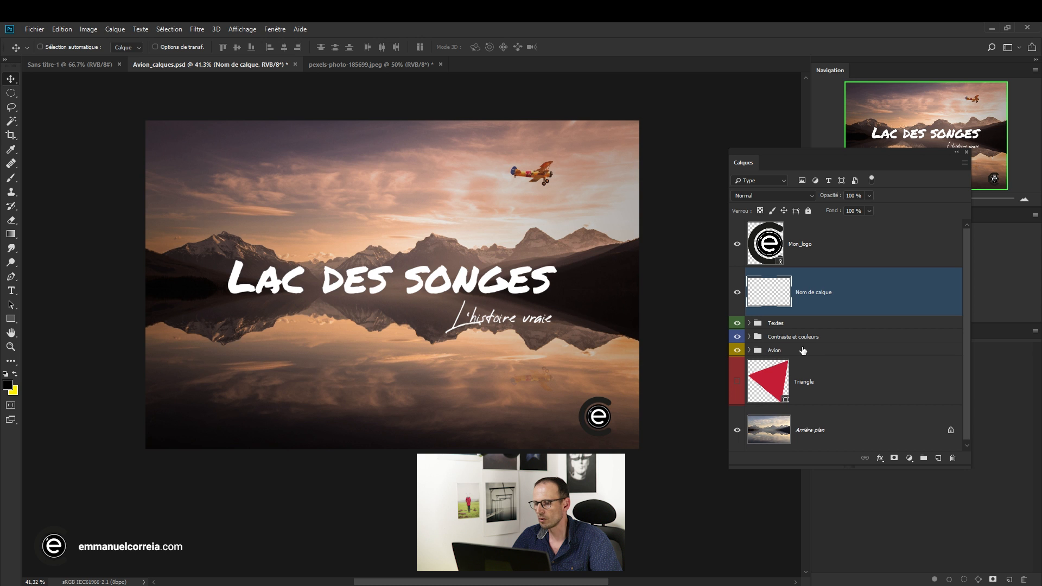
# Expand the Contraste et couleurs group, and reposition and lengthen the Calques panel so more layers fit.
pyautogui.click(749, 342)
pyautogui.moveTo(819, 152); pyautogui.dragTo(766, 82)
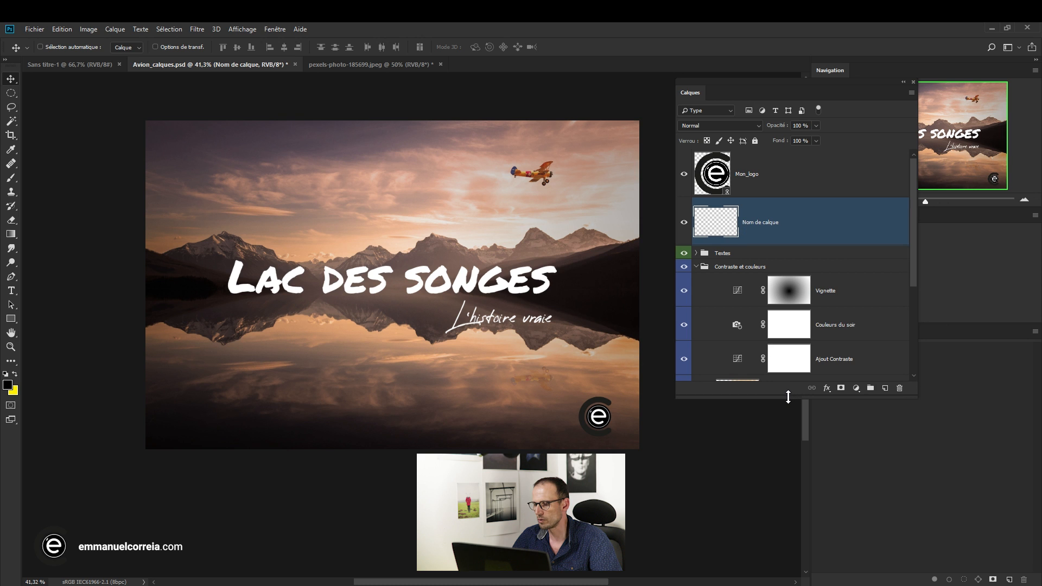
pyautogui.moveTo(788, 396); pyautogui.dragTo(788, 504)
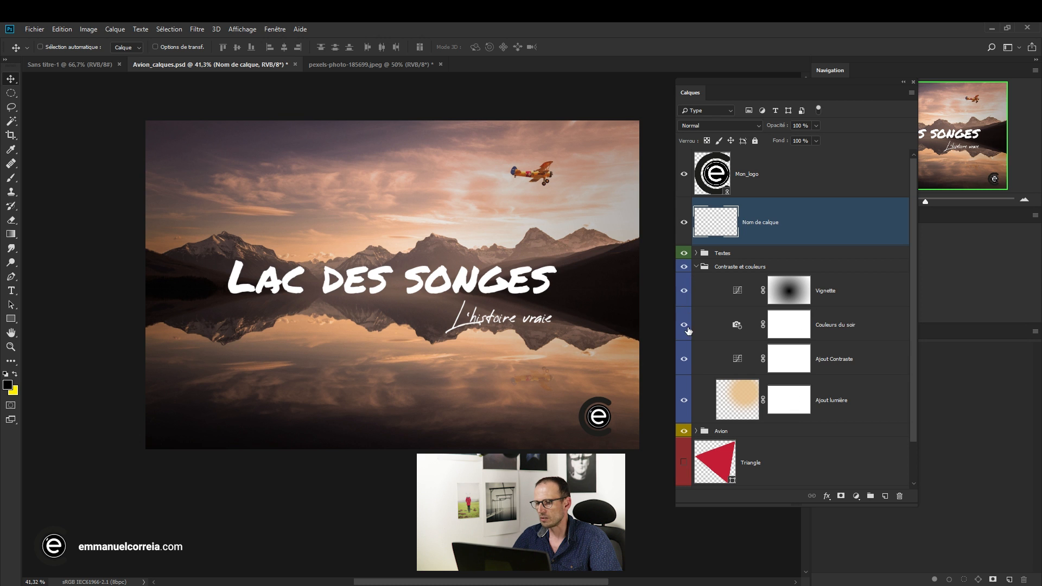
# Collapse and re-expand the Contraste et couleurs group, and expand the Avion and Textes groups as well.
pyautogui.click(696, 266)
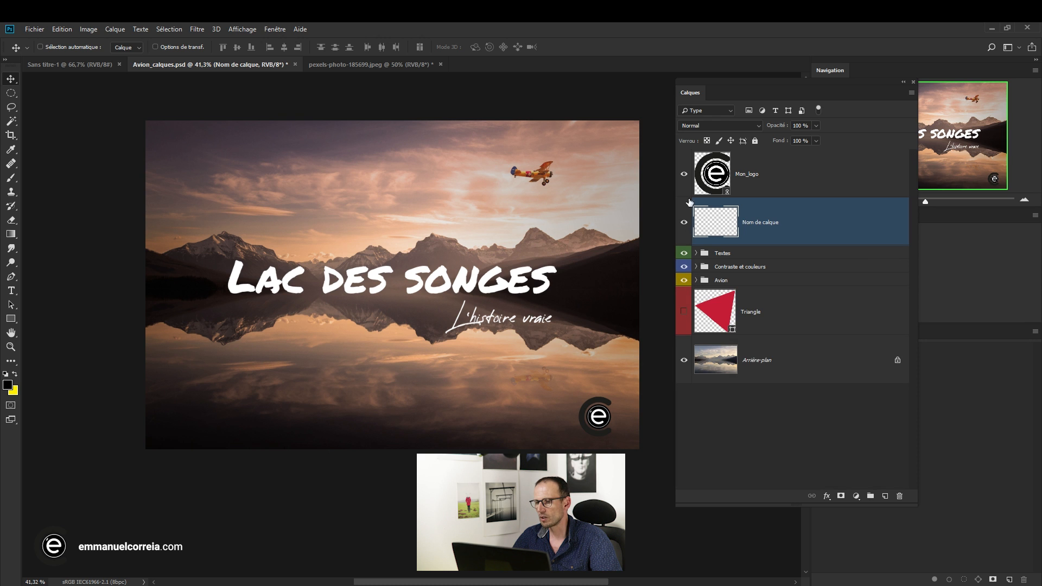
pyautogui.click(696, 267)
pyautogui.click(700, 431)
pyautogui.scroll(-1, 699, 391)
pyautogui.scroll(1, 699, 389)
pyautogui.click(700, 253)
pyautogui.click(696, 253)
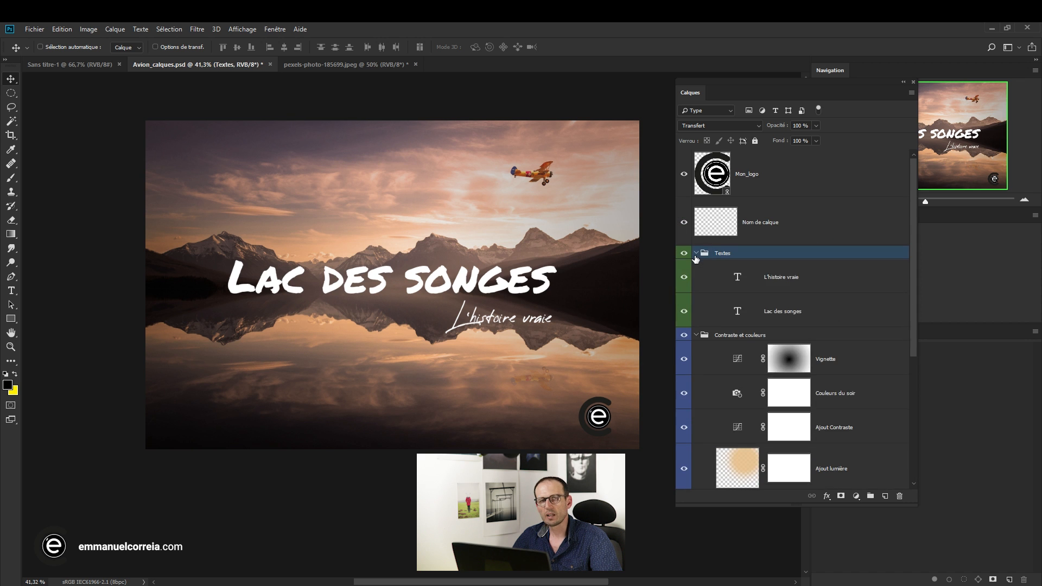
# Look over the fully expanded layer stack, and collapse the Contraste et couleurs and Avion groups.
pyautogui.scroll(-3, 839, 278)
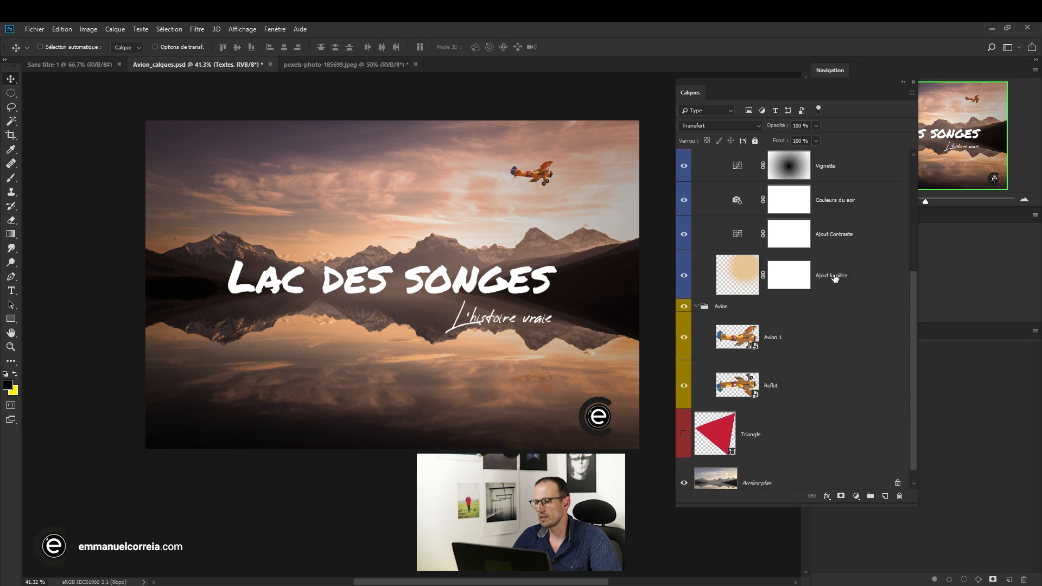
pyautogui.scroll(3, 832, 282)
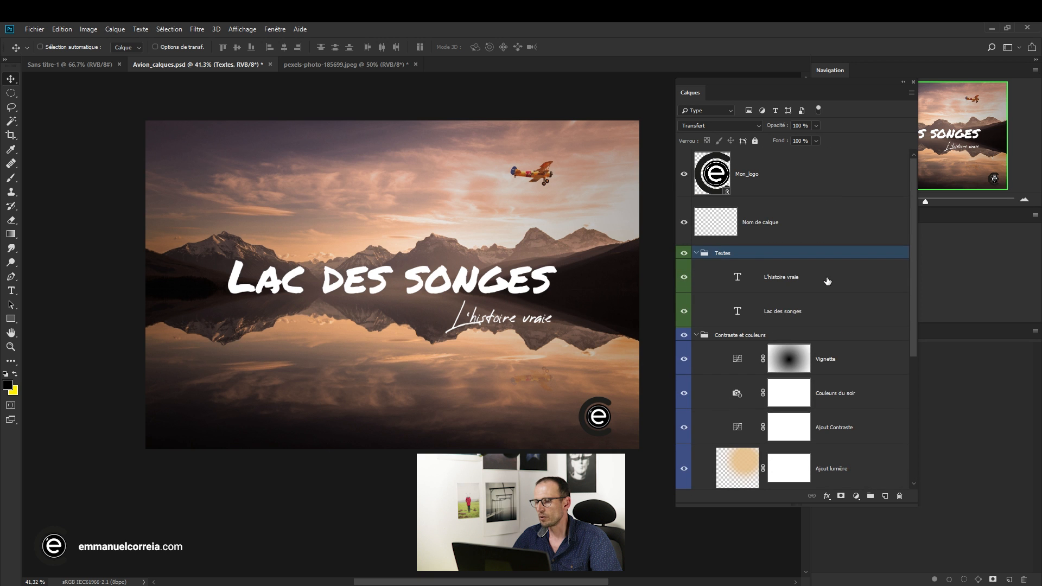
pyautogui.scroll(-3, 826, 280)
pyautogui.scroll(2, 824, 282)
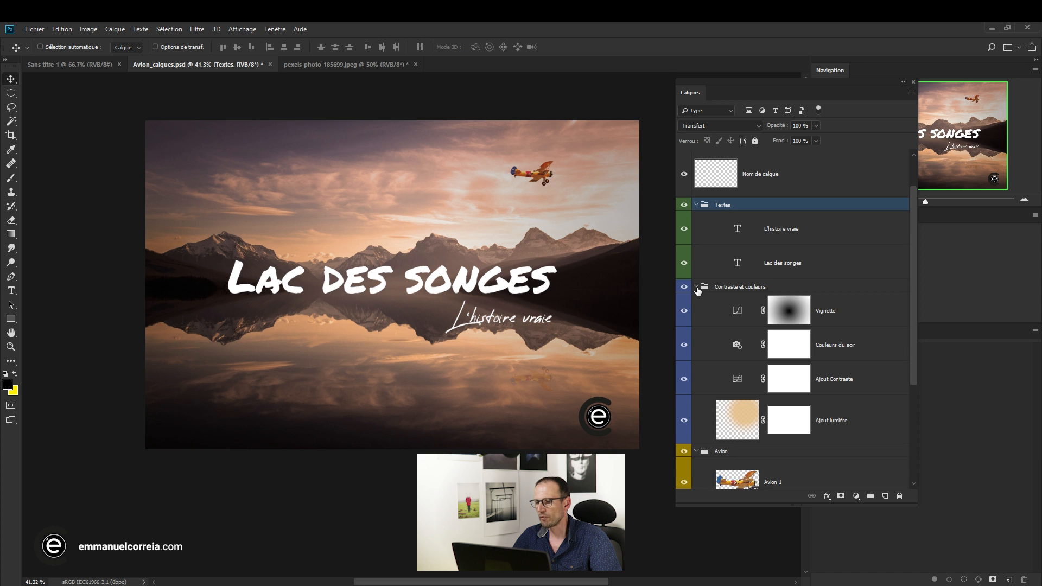
pyautogui.click(696, 287)
pyautogui.click(694, 303)
pyautogui.click(695, 300)
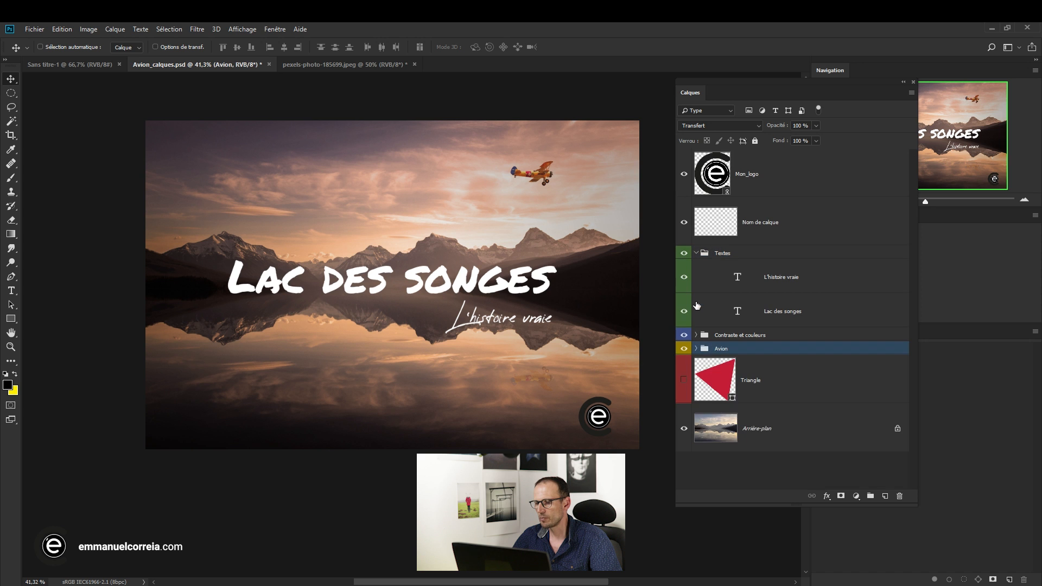
# Dissolve the Textes group, and try grouping and ungrouping its L'histoire vraie and Lac des songes text layers.
pyautogui.click(805, 273)
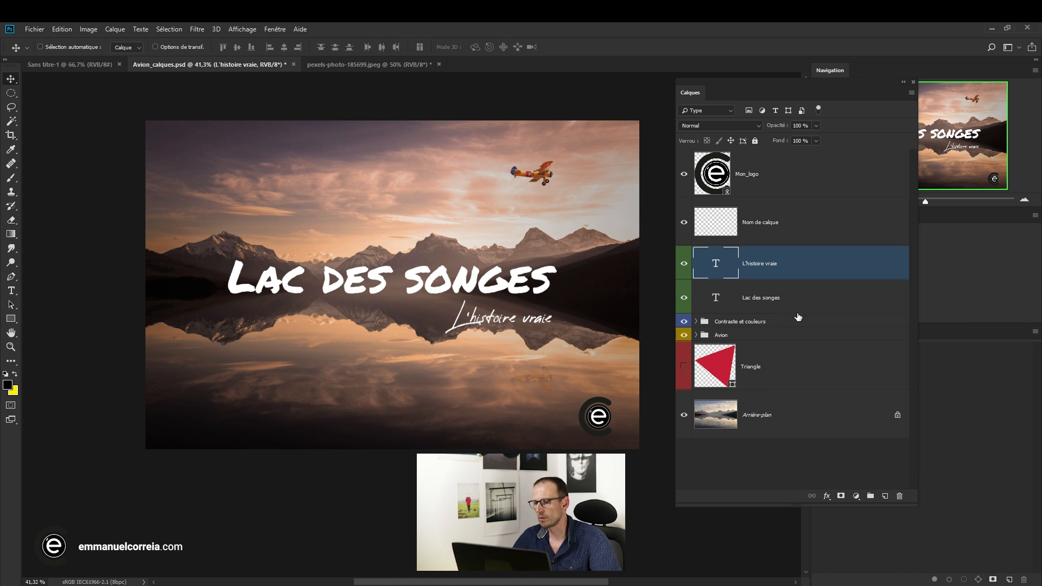
pyautogui.click(766, 304)
pyautogui.keyDown('ctrl'); pyautogui.click(789, 270); pyautogui.keyUp('ctrl')
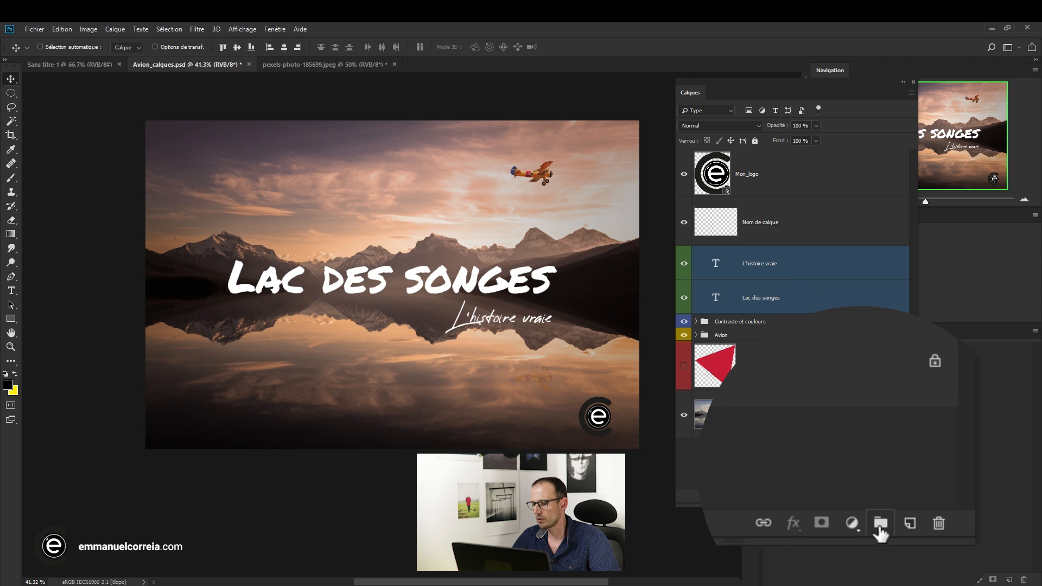
pyautogui.click(870, 496)
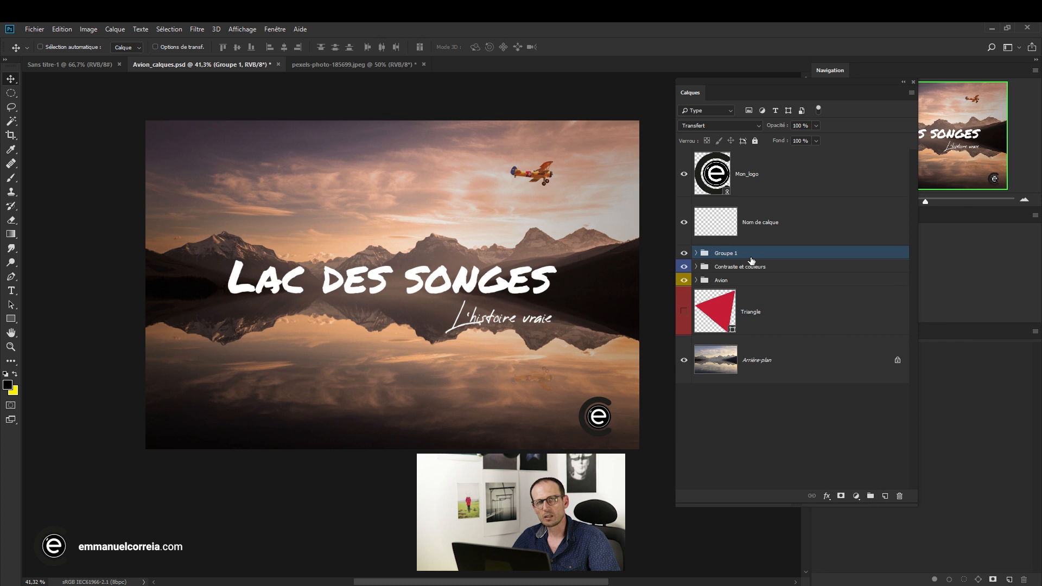
pyautogui.hotkey('ctrl', 'shift', 'g')
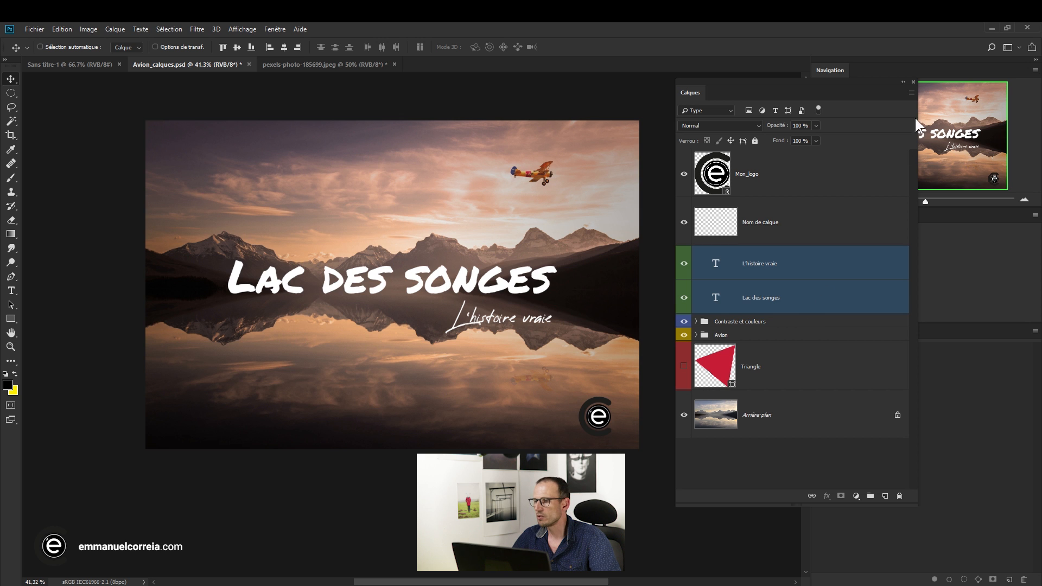
# Group the selected L'histoire vraie and Lac des songes text layers into a new group named Textes.
pyautogui.click(911, 93)
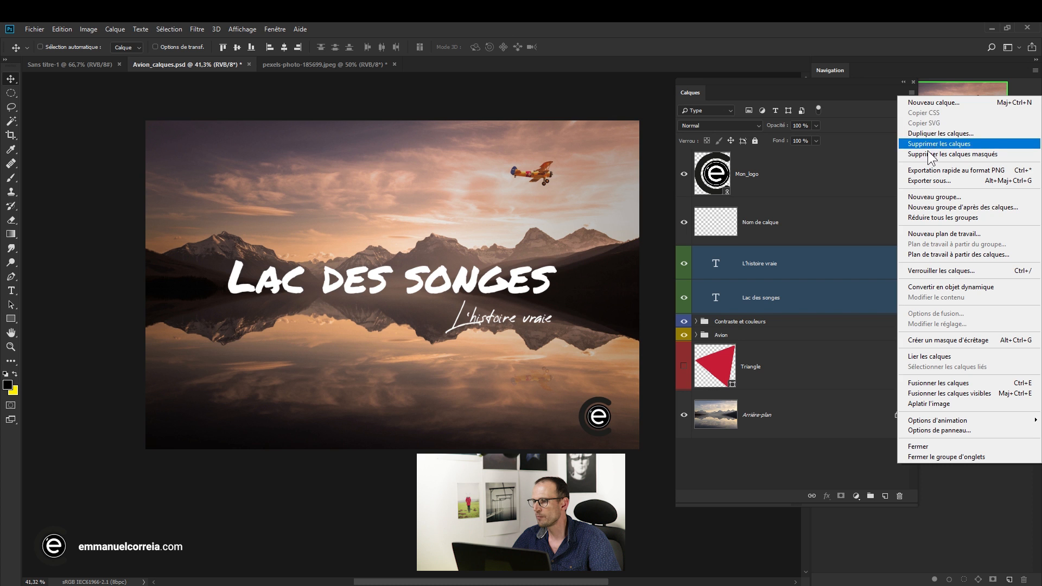
pyautogui.click(997, 206)
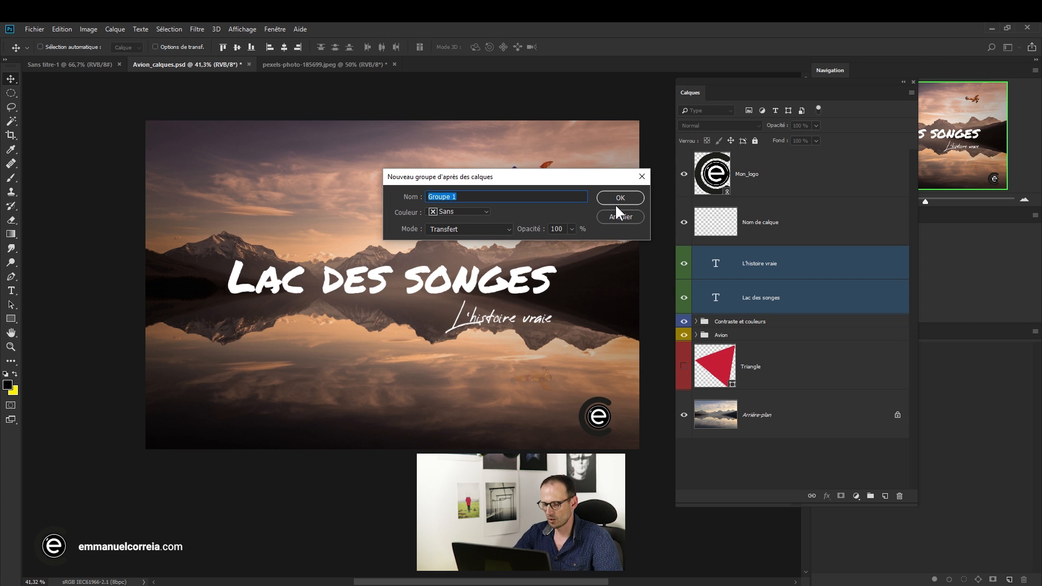
pyautogui.write('Textes')
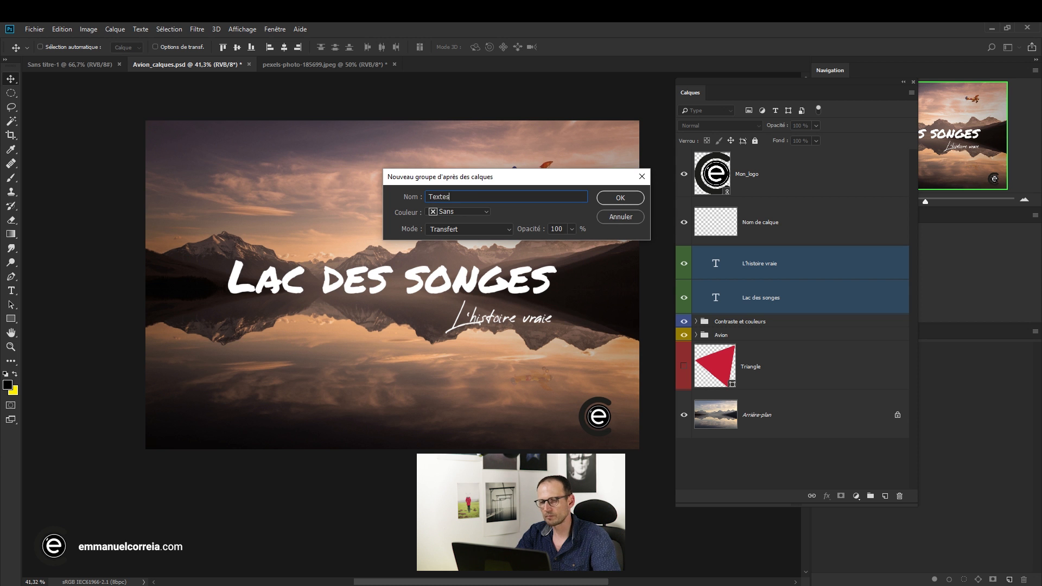
pyautogui.click(616, 200)
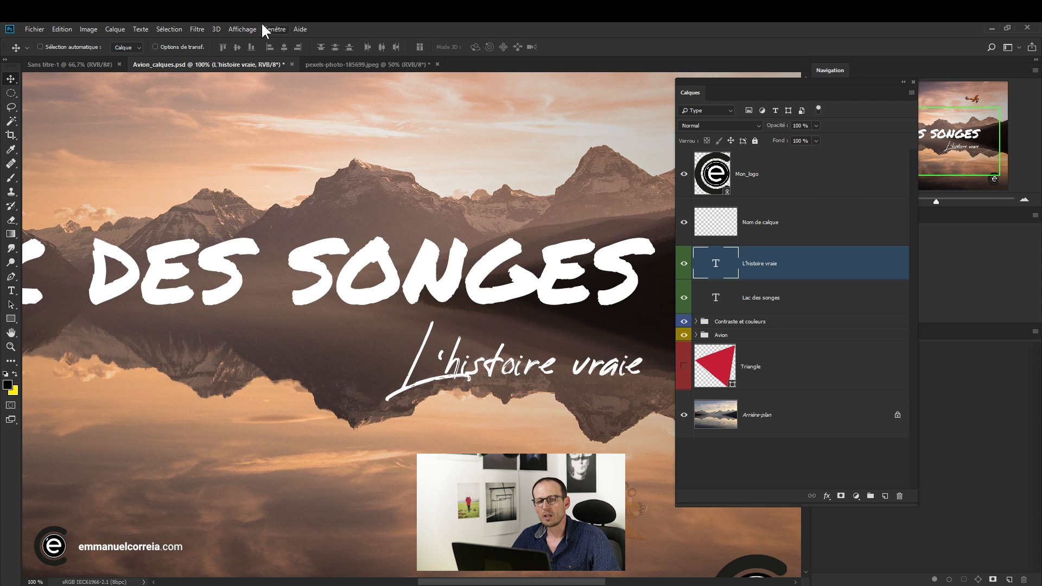
# Review the layer grouping commands, and try associating and dissociating the two green-labelled text layers.
pyautogui.click(113, 29)
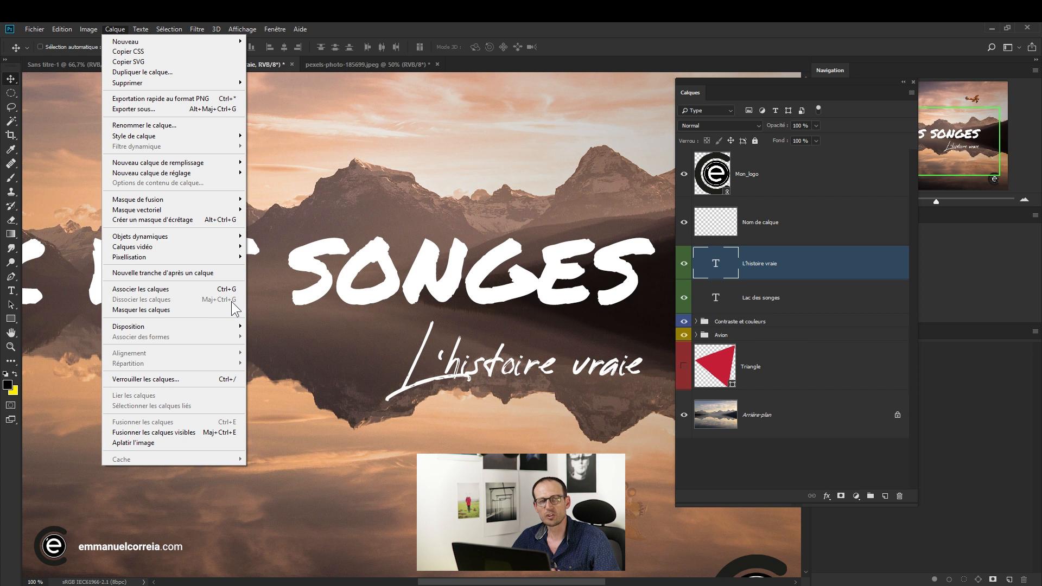
pyautogui.click(641, 25)
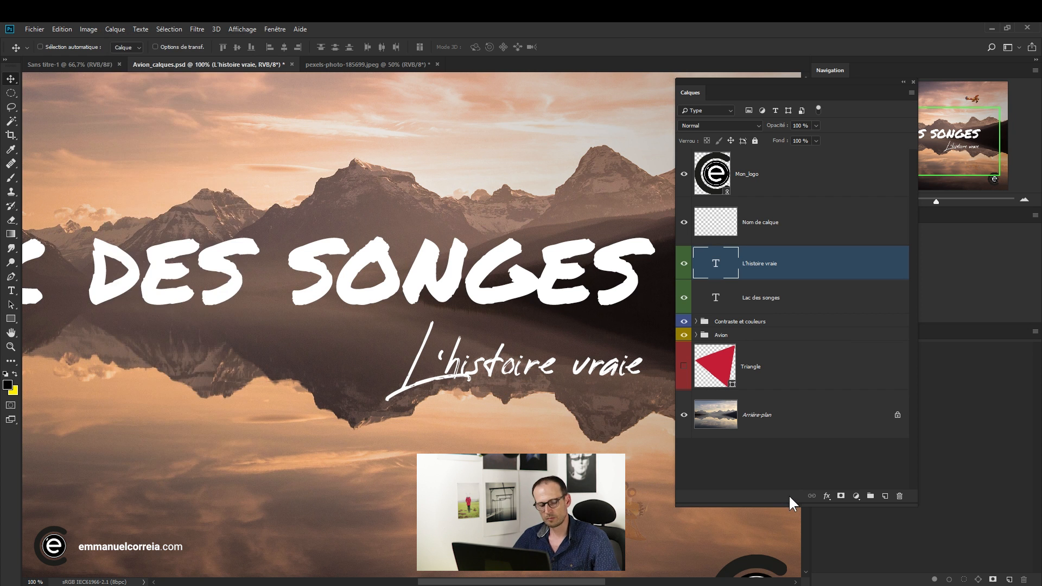
pyautogui.keyDown('shift'); pyautogui.click(821, 301); pyautogui.keyUp('shift')
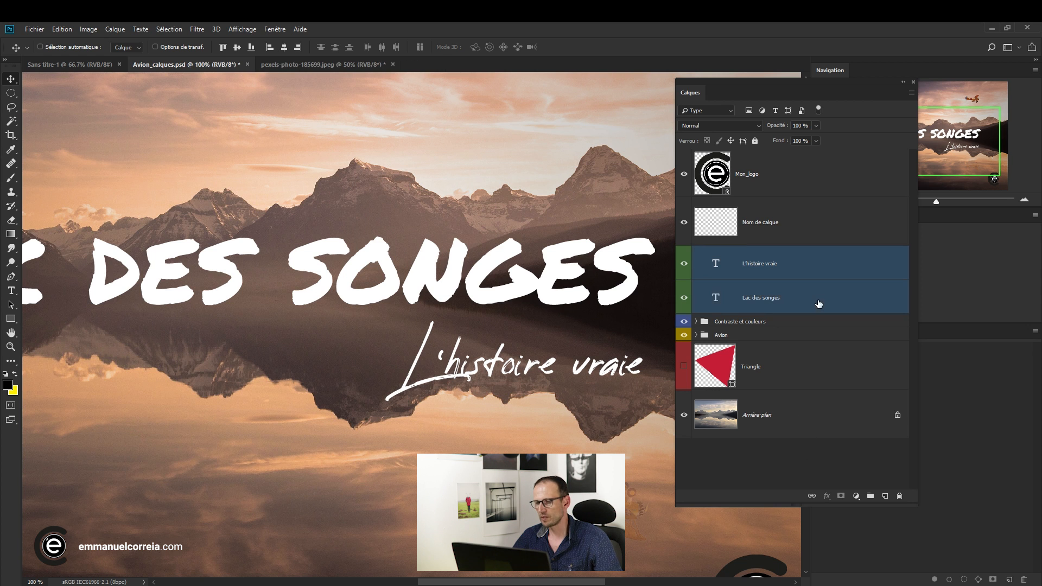
pyautogui.hotkey('ctrl', 'g')
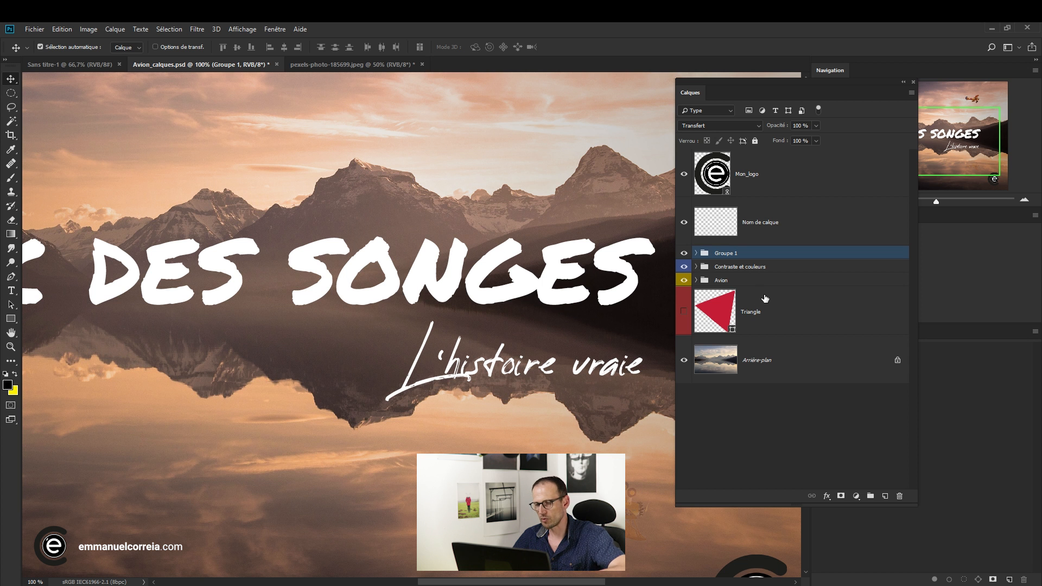
pyautogui.hotkey('ctrl', 'shift', 'g')
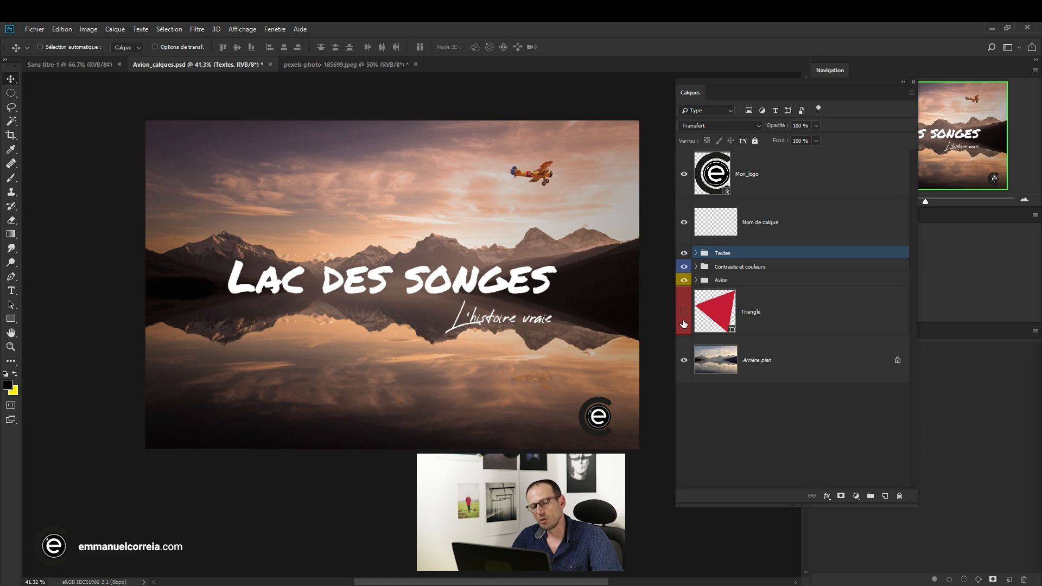
# Examine the colour label choices for the Textes group and those offered for a new layer, without applying any.
pyautogui.rightClick(683, 252)
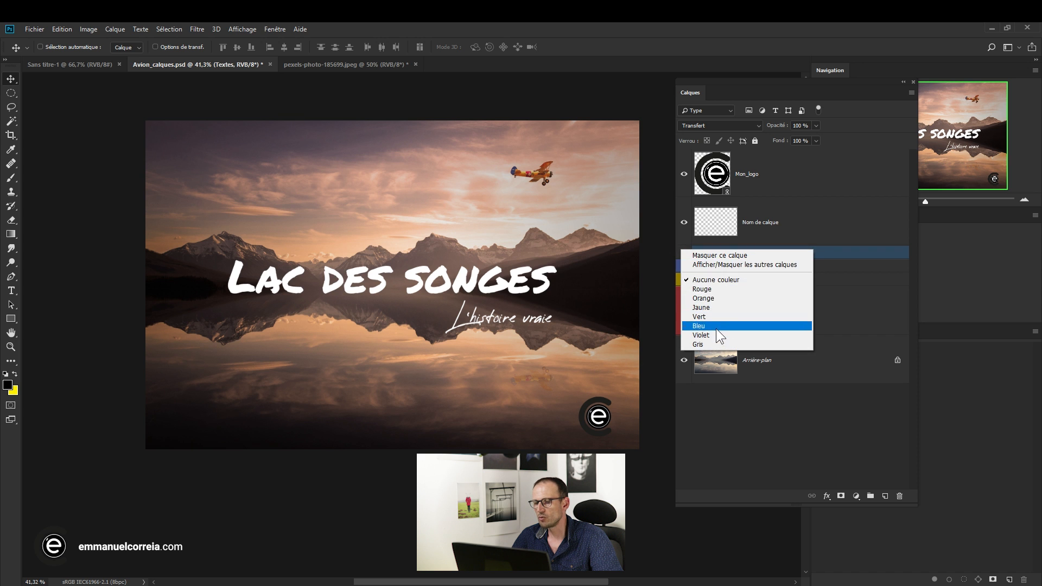
pyautogui.click(734, 423)
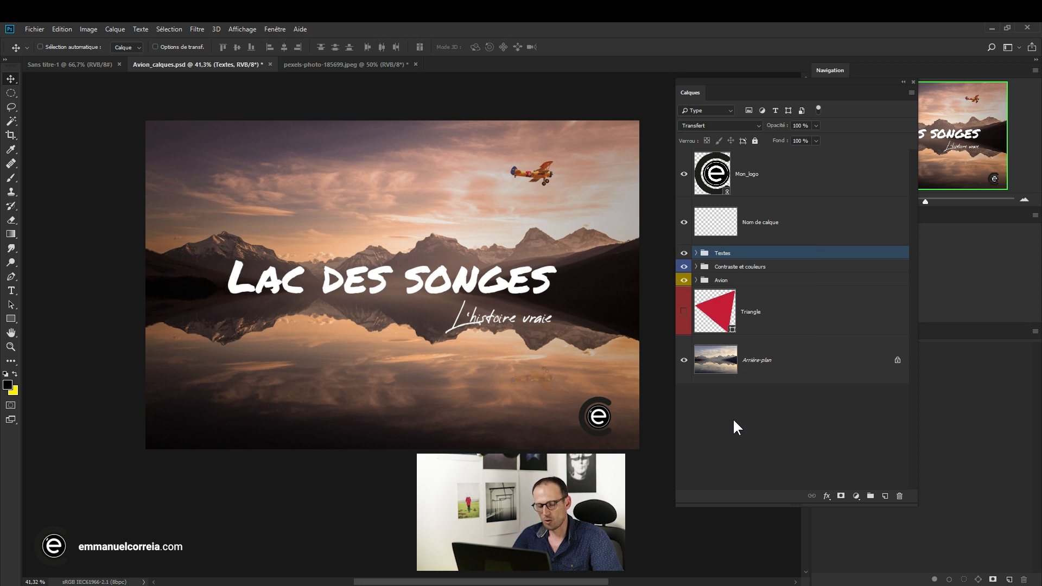
pyautogui.keyDown('alt'); pyautogui.click(885, 496); pyautogui.keyUp('alt')
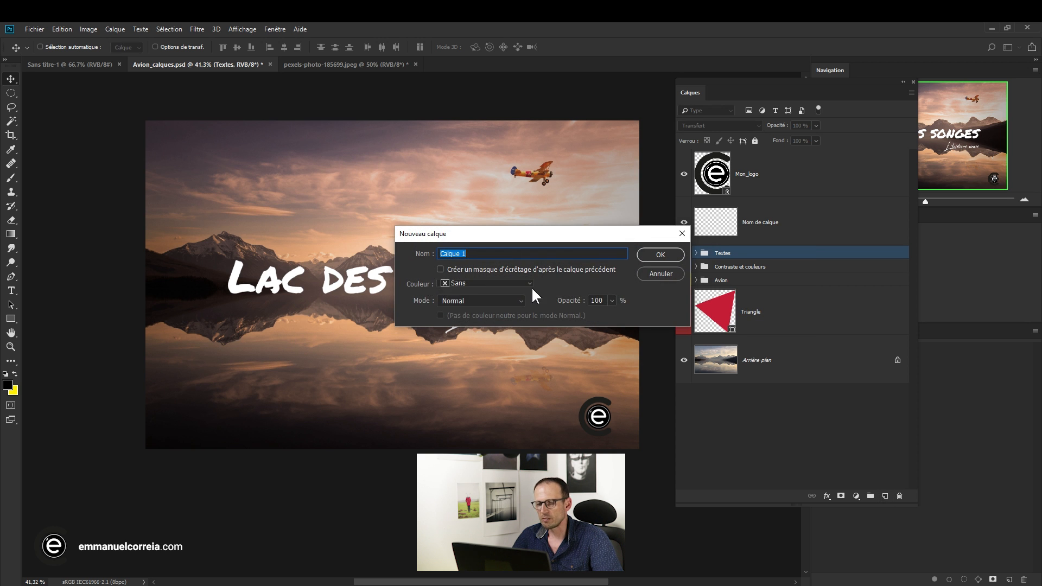
pyautogui.click(516, 281)
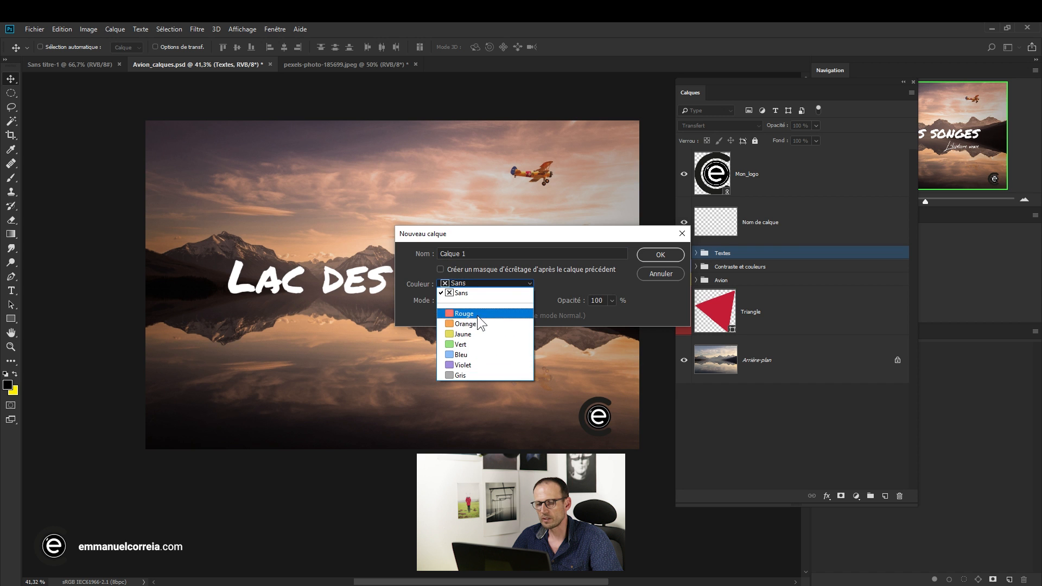
pyautogui.click(825, 299)
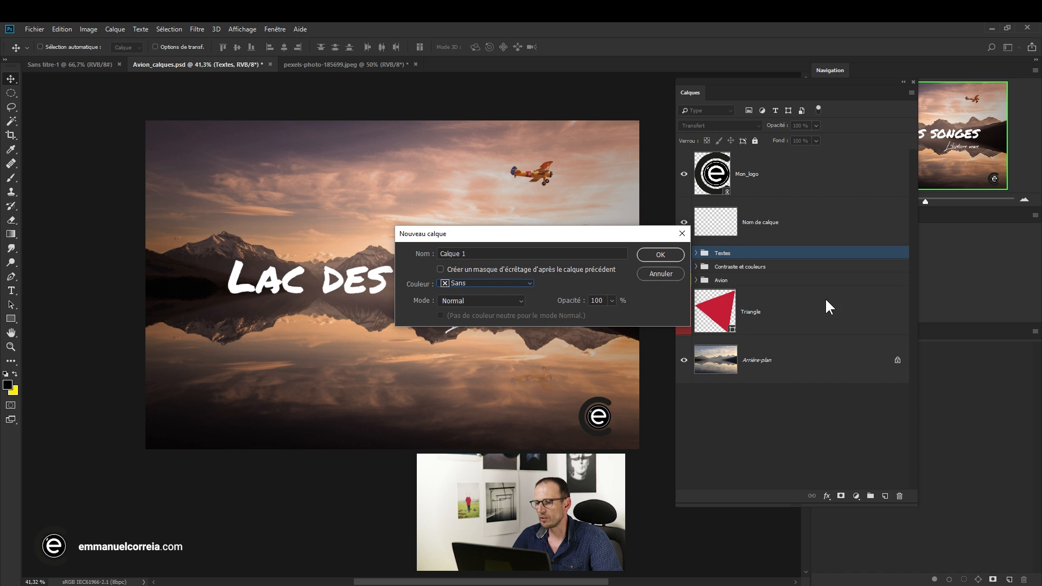
pyautogui.click(654, 270)
# Examine the colour choices offered when grouping Textes with Contraste et couleurs, without creating the group.
pyautogui.keyDown('shift'); pyautogui.click(797, 266); pyautogui.keyUp('shift')
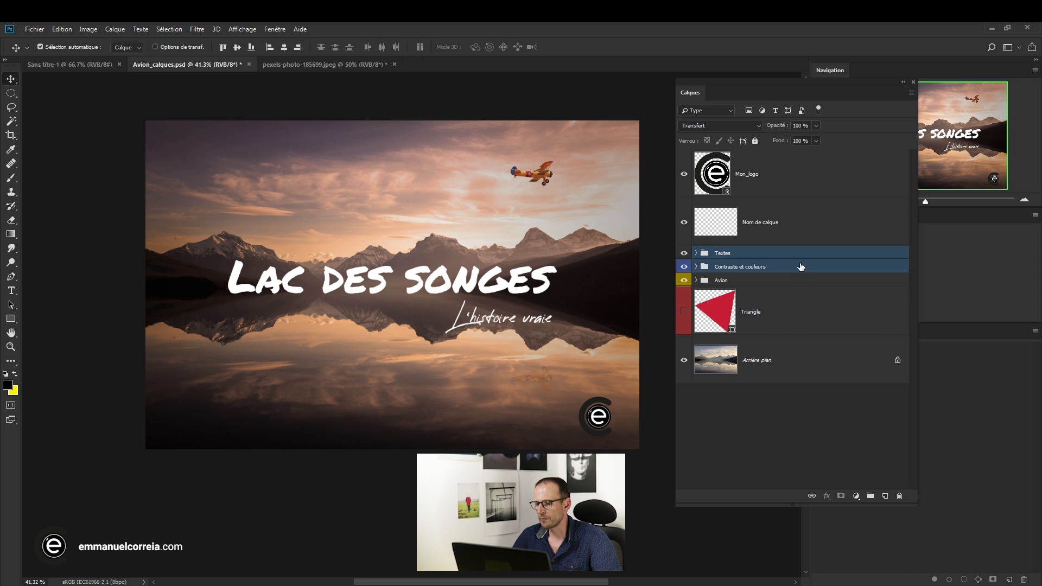
pyautogui.keyDown('alt'); pyautogui.click(870, 495); pyautogui.keyUp('alt')
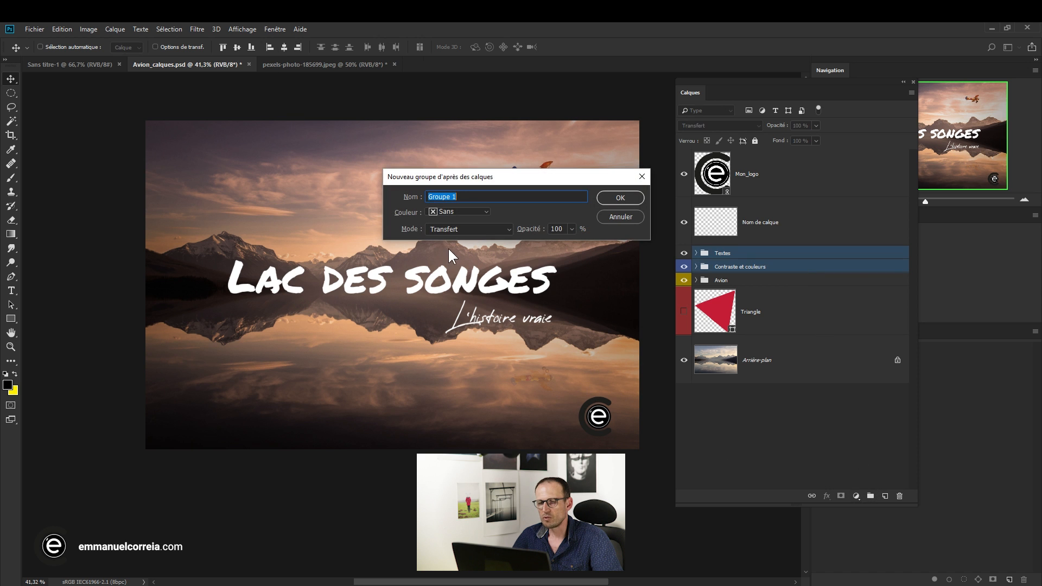
pyautogui.click(466, 212)
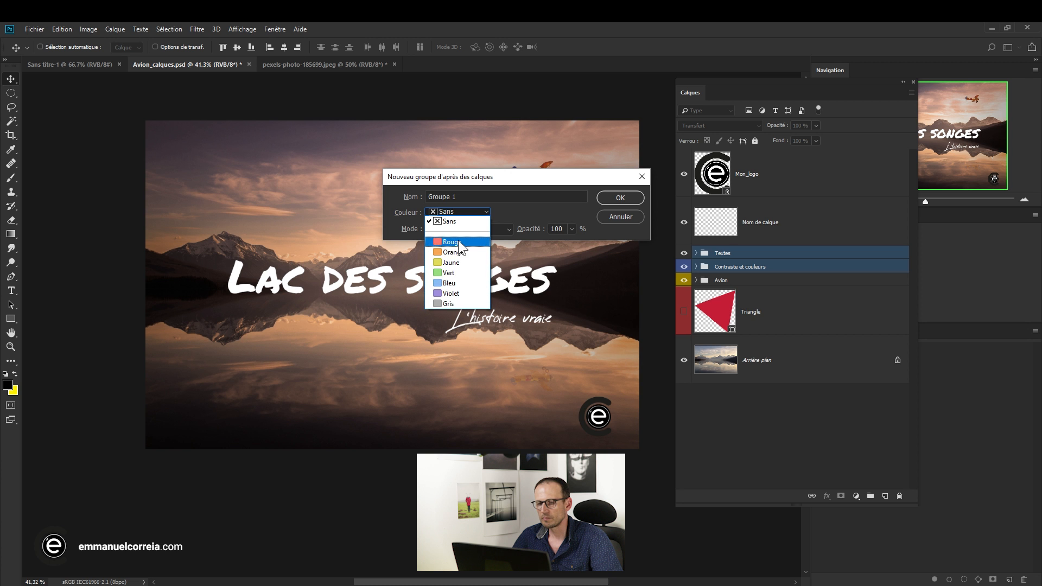
pyautogui.click(603, 213)
pyautogui.click(609, 212)
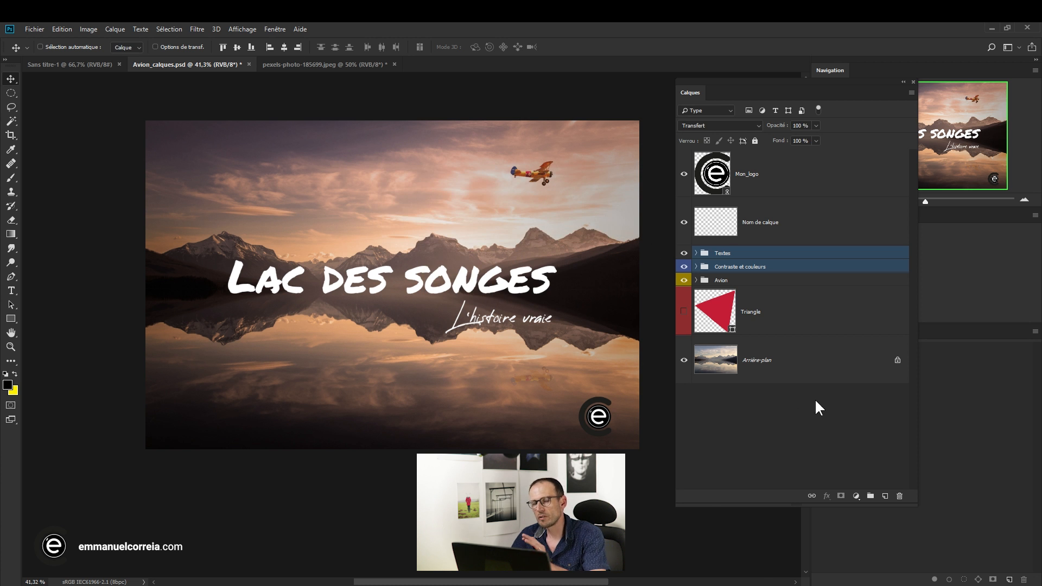
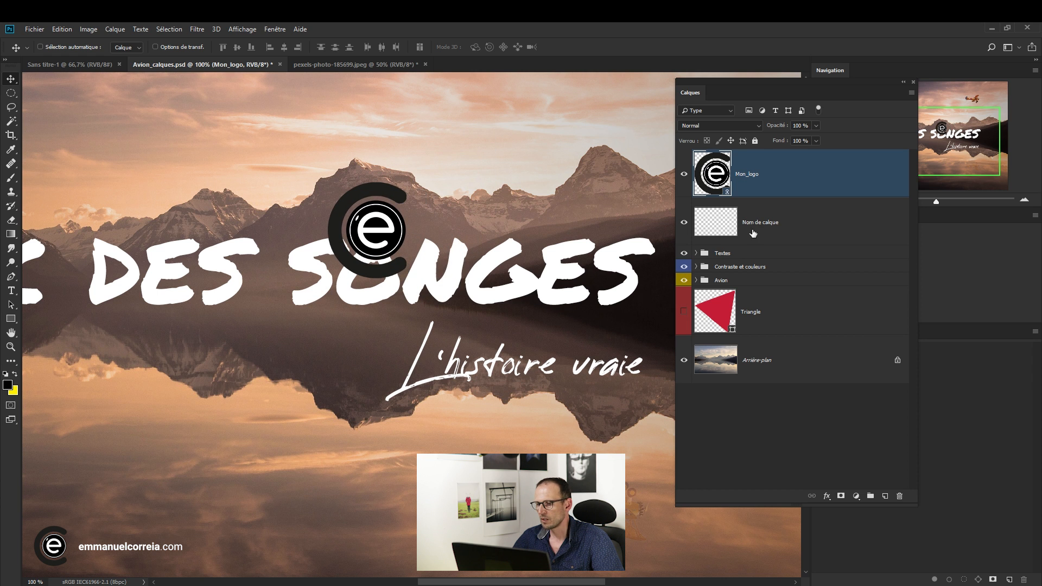
# Select the Textes group and the Mon_logo layer alternately to compare their stacking order in the image.
pyautogui.click(779, 255)
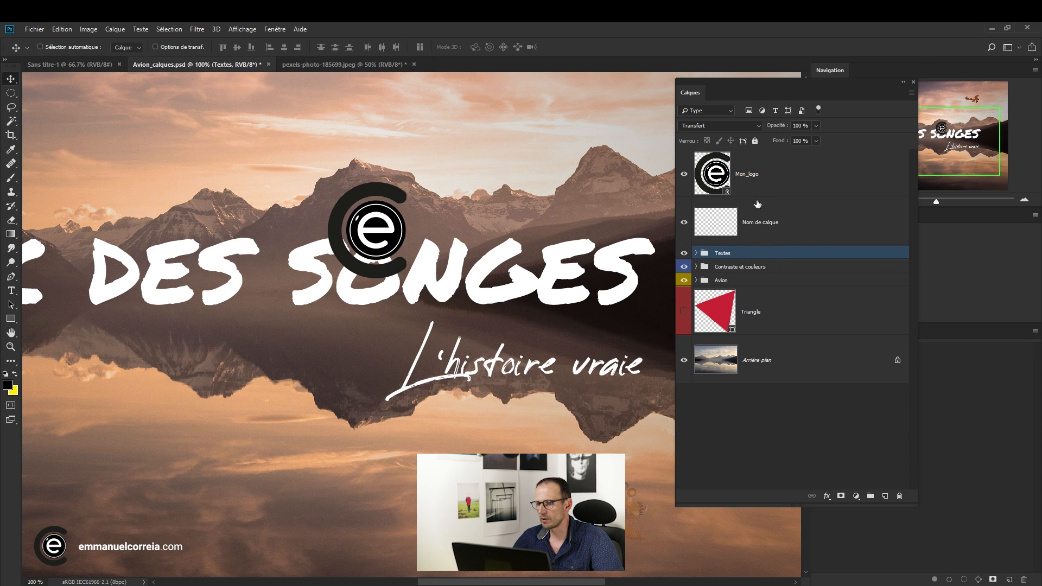
pyautogui.click(762, 172)
pyautogui.click(759, 254)
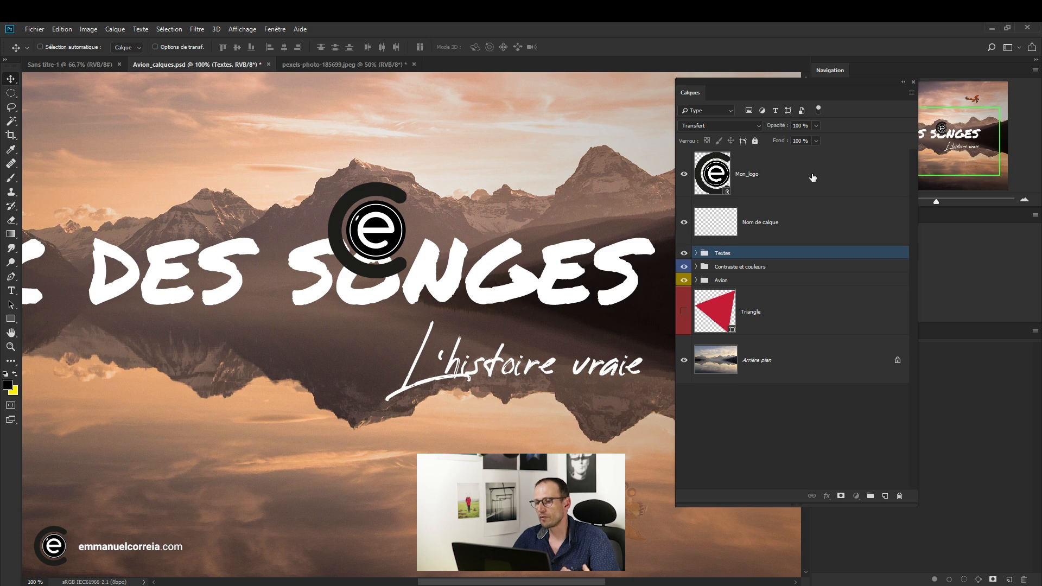
pyautogui.click(811, 177)
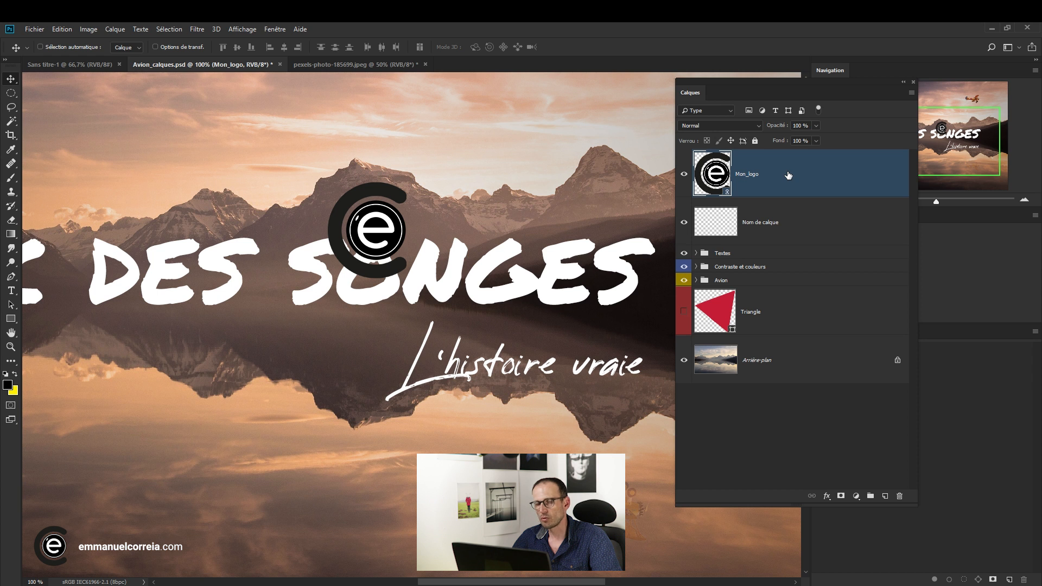
# Move the Mon_logo layer directly below the Textes group, and raise it above the group again after shifting the logo slightly.
pyautogui.moveTo(788, 175); pyautogui.dragTo(775, 286)
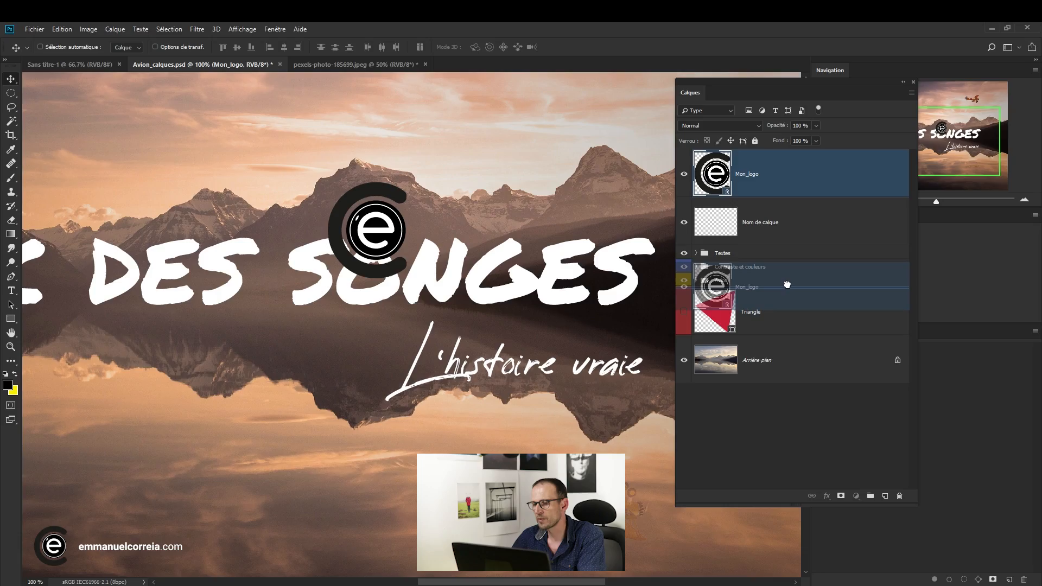
pyautogui.moveTo(786, 285); pyautogui.dragTo(764, 259)
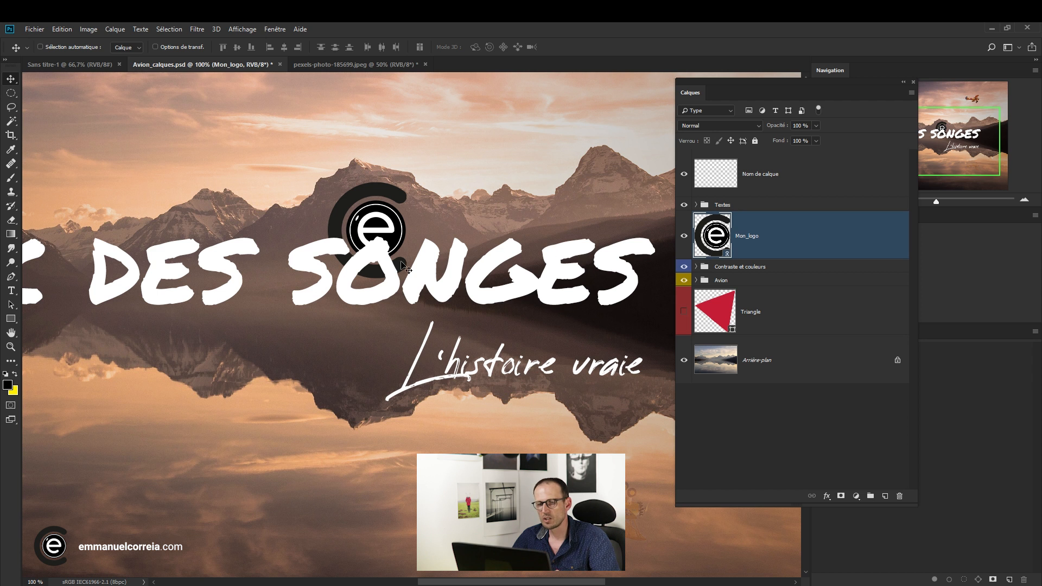
pyautogui.moveTo(389, 227)
pyautogui.mouseDown()
pyautogui.moveTo(383, 192)
pyautogui.moveTo(387, 304)
pyautogui.moveTo(377, 287)
pyautogui.moveTo(398, 205)
pyautogui.moveTo(367, 300)
pyautogui.moveTo(421, 236)
pyautogui.moveTo(390, 218)
pyautogui.moveTo(397, 204)
pyautogui.moveTo(385, 213)
pyautogui.mouseUp()
pyautogui.moveTo(830, 251); pyautogui.dragTo(798, 203)
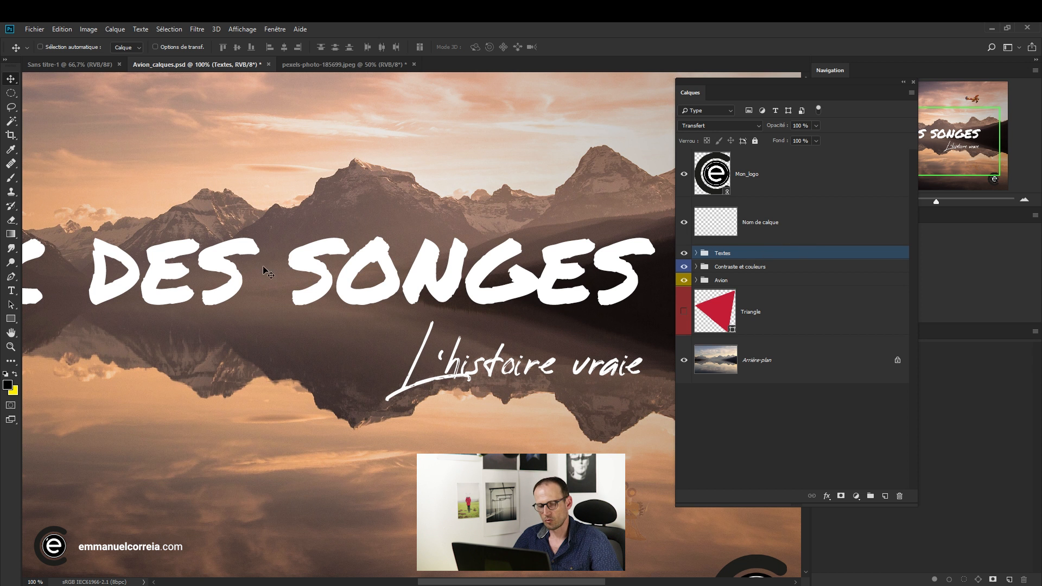
# Try moving the whole Textes group in the image, and hide and show the group.
pyautogui.hotkey('ctrl', '-')
pyautogui.moveTo(290, 278); pyautogui.dragTo(345, 268)
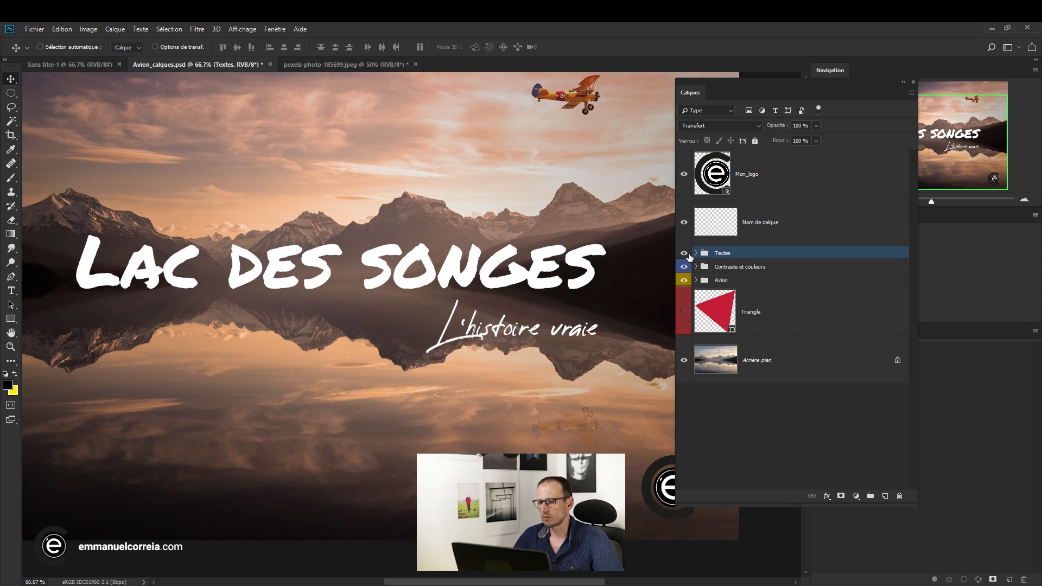
pyautogui.click(684, 254)
pyautogui.click(684, 253)
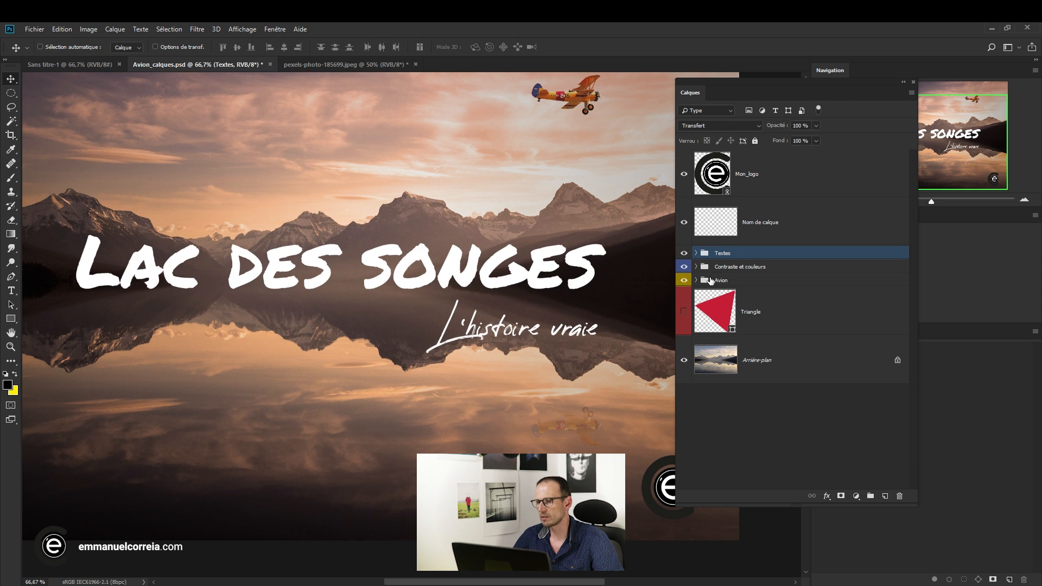
# Lower the Textes group's opacity to 32 %, and restore it to 100 %.
pyautogui.click(816, 125)
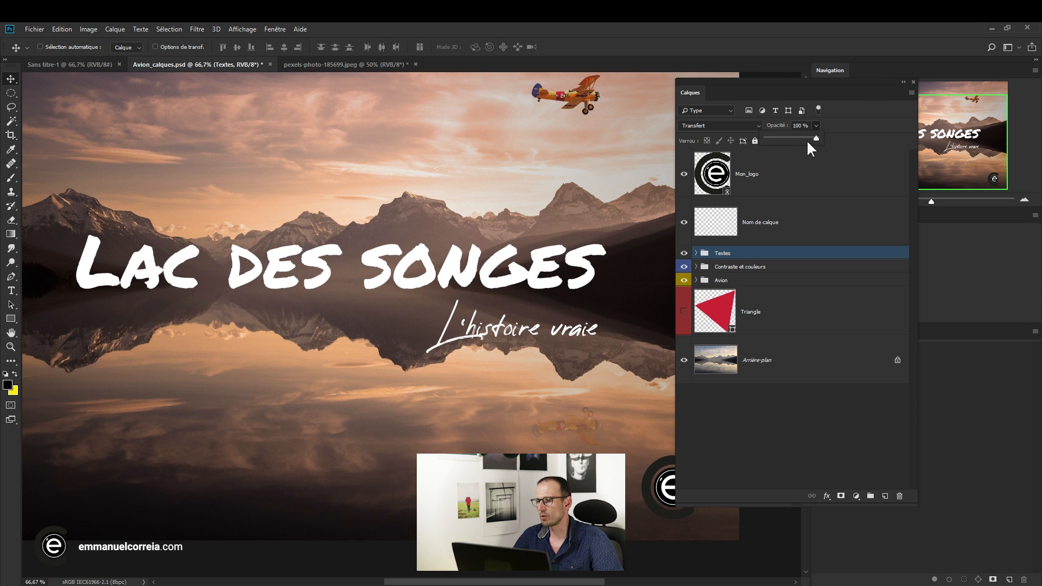
pyautogui.moveTo(790, 138)
pyautogui.mouseDown()
pyautogui.moveTo(770, 138)
pyautogui.moveTo(781, 134)
pyautogui.mouseUp()
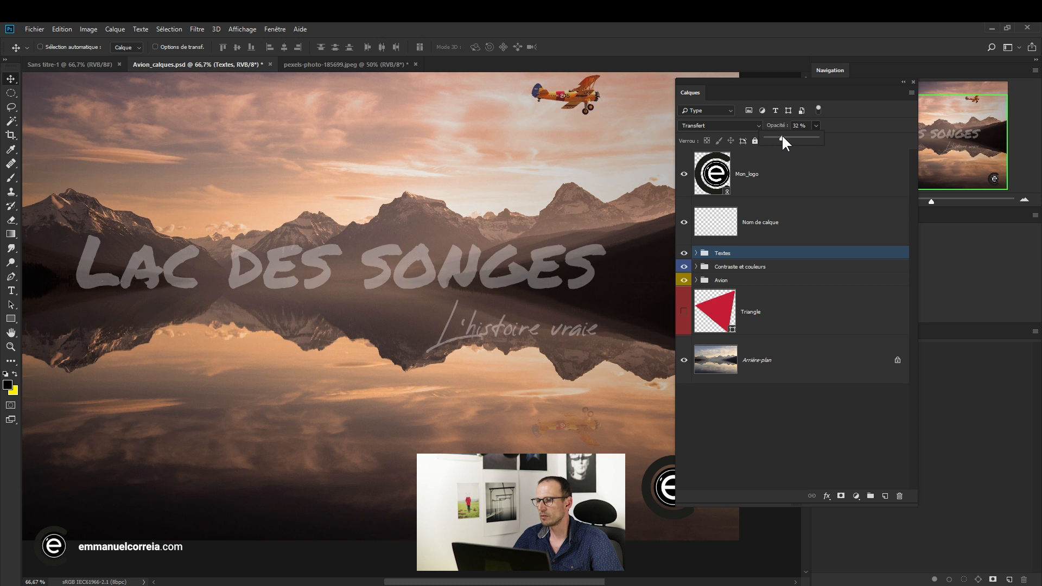
pyautogui.moveTo(782, 136); pyautogui.dragTo(857, 129)
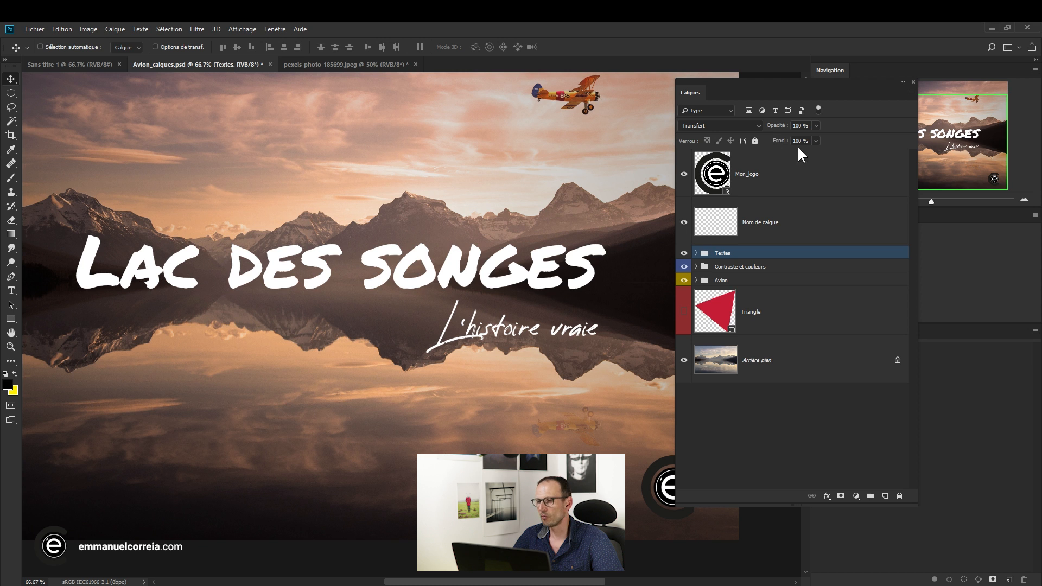
pyautogui.moveTo(812, 153)
pyautogui.mouseDown()
pyautogui.moveTo(766, 152)
pyautogui.moveTo(819, 154)
pyautogui.mouseUp()
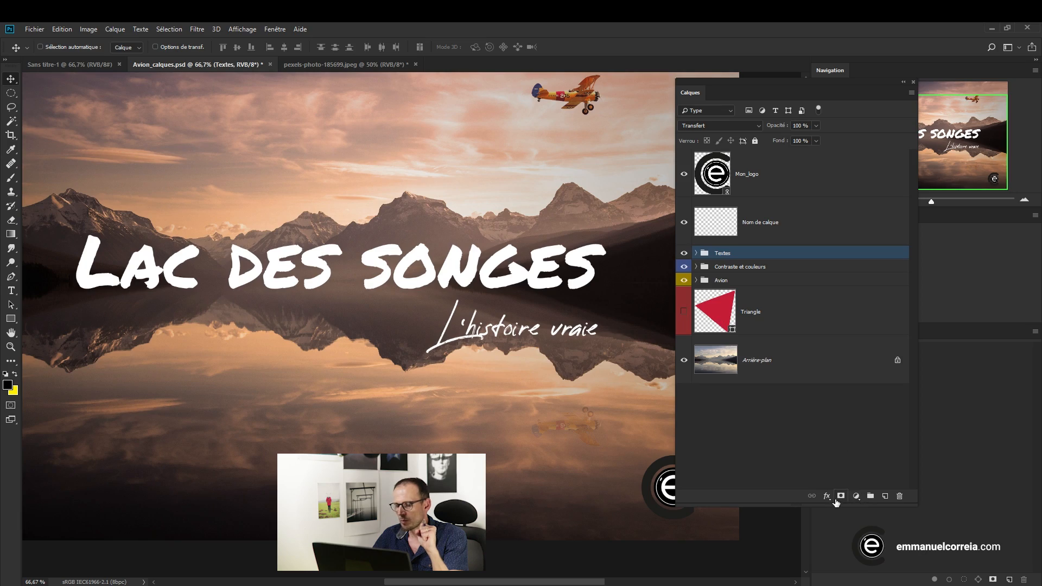
# Apply a Lueur externe effect to the Textes group, and reduce the group's opacity to 21 %.
pyautogui.click(826, 495)
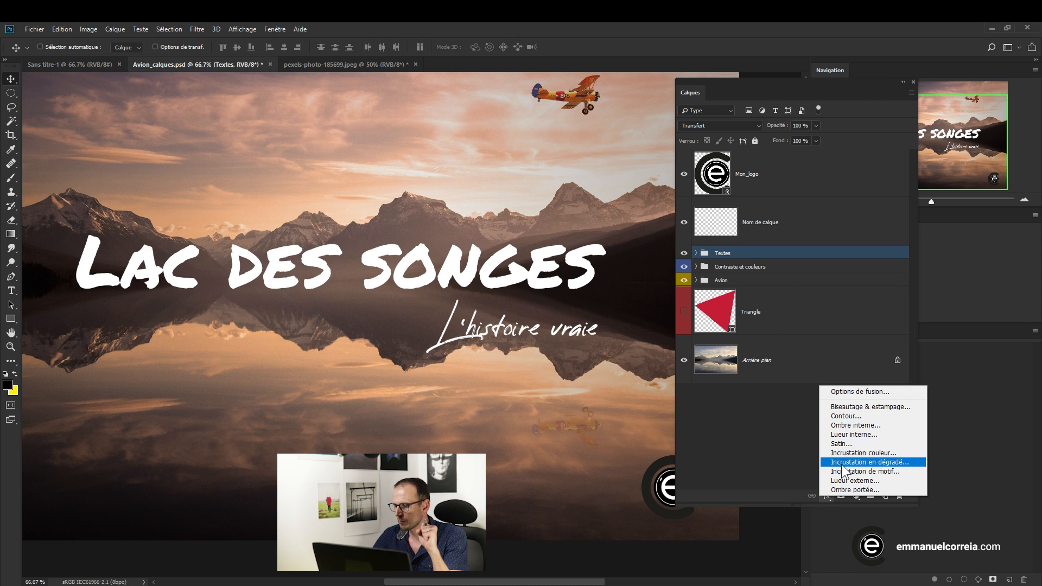
pyautogui.click(847, 481)
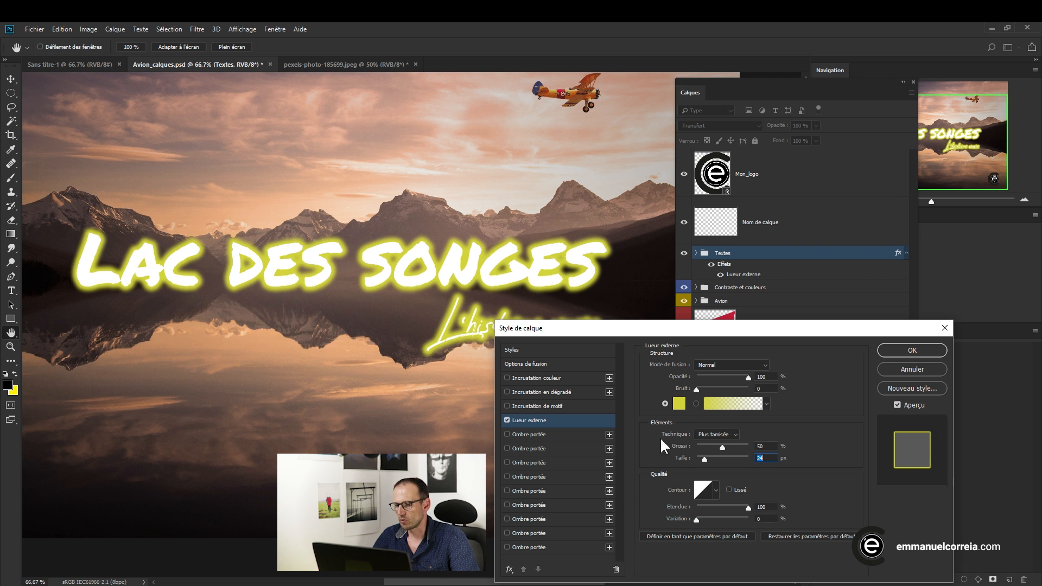
pyautogui.click(892, 352)
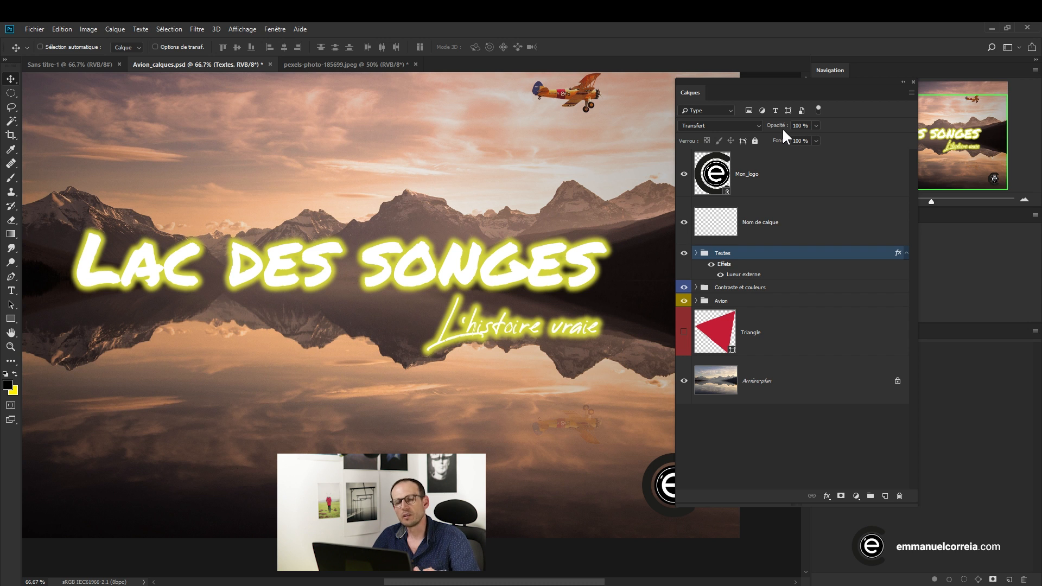
pyautogui.click(815, 126)
pyautogui.moveTo(802, 140); pyautogui.dragTo(789, 143)
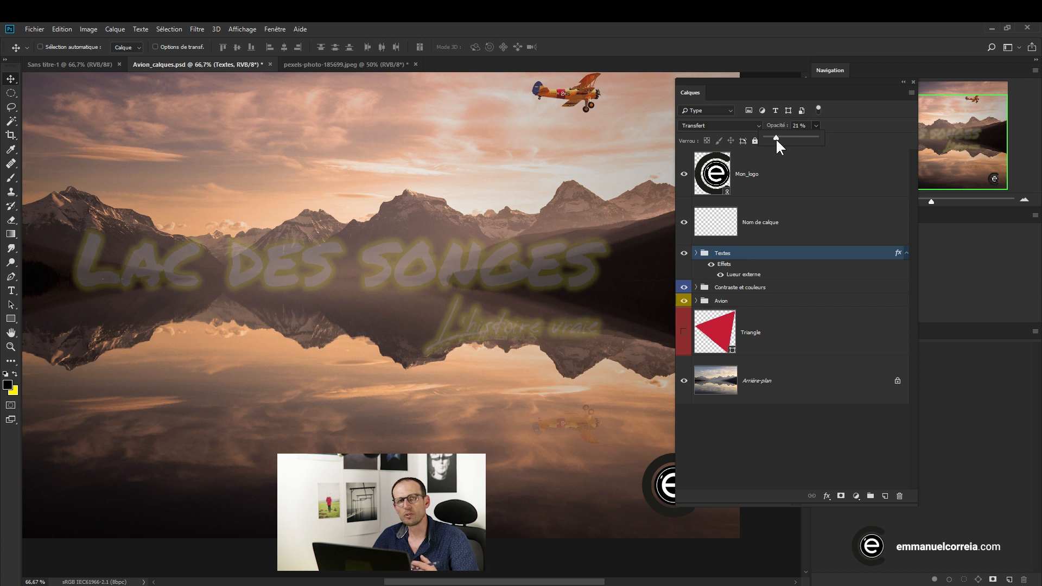
# Restore the Textes group's opacity to 100 %, and select the Avion 1 layer inside the Avion group.
pyautogui.moveTo(776, 135); pyautogui.dragTo(864, 121)
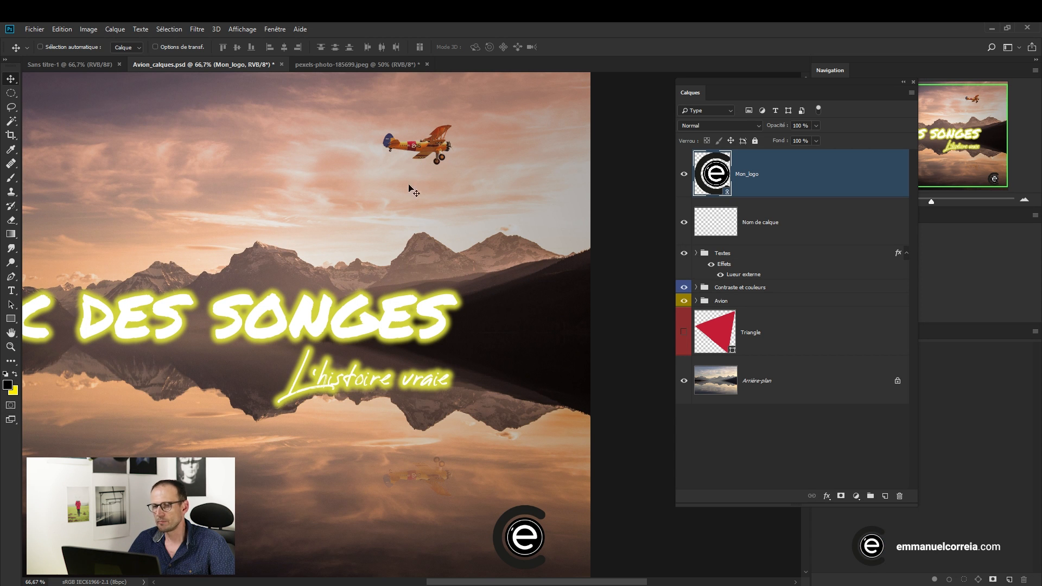
pyautogui.click(695, 301)
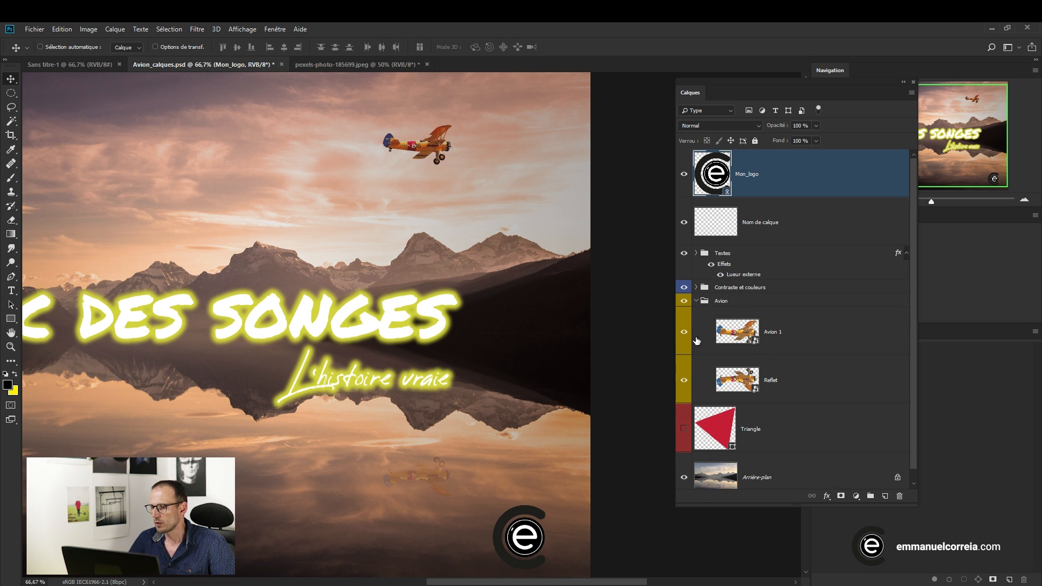
pyautogui.click(808, 341)
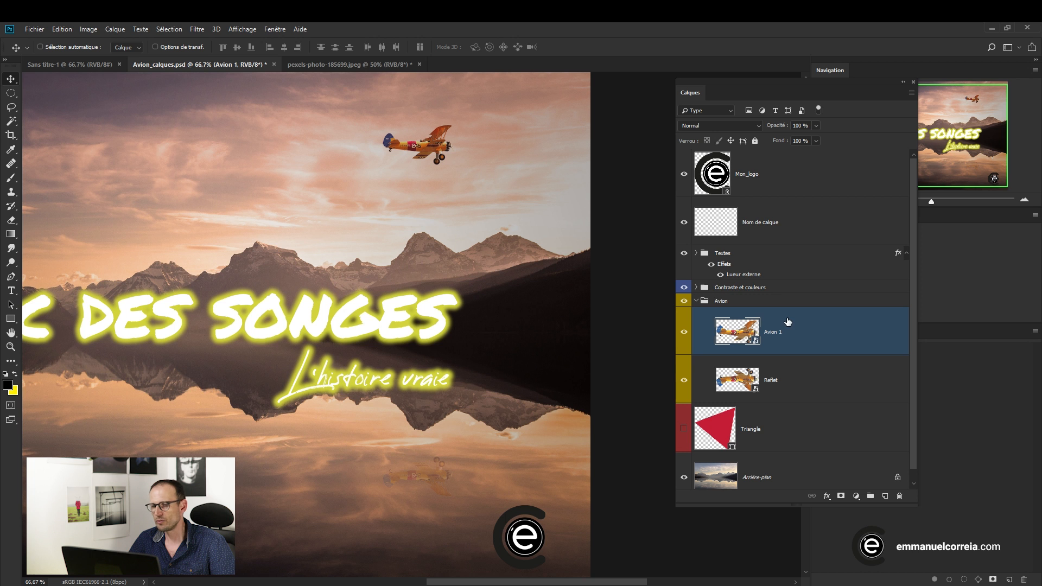
# Try duplicating the Avion 1 layer with Calque par Copier and again directly from the layer list, removing each copy.
pyautogui.click(116, 28)
pyautogui.moveTo(125, 44)
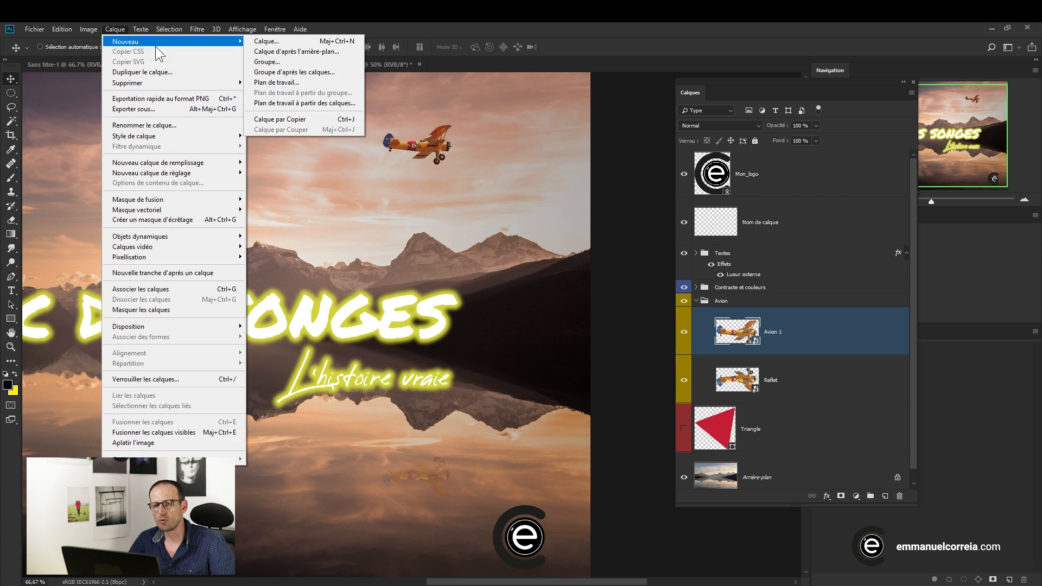
pyautogui.click(327, 119)
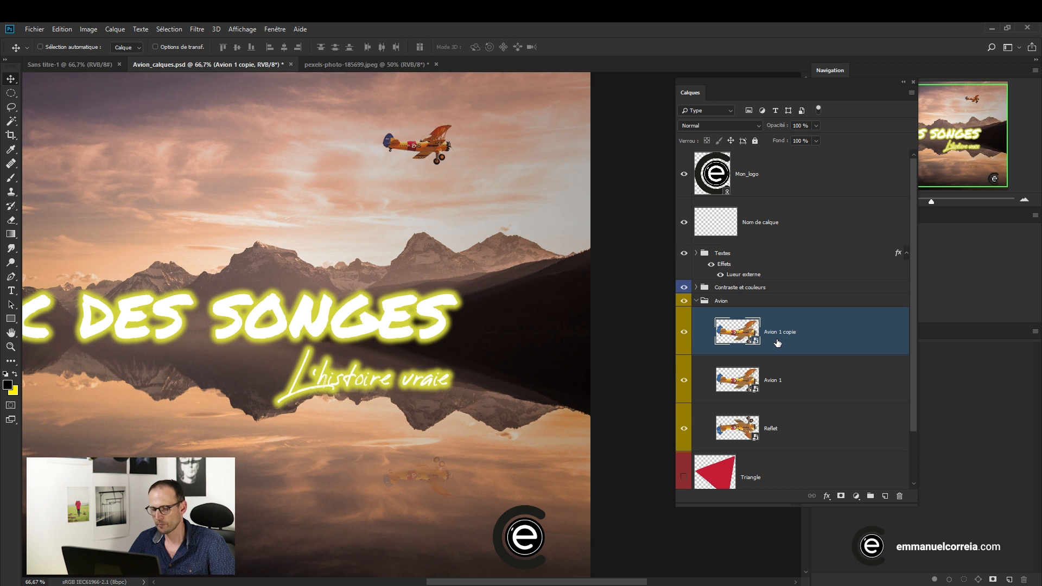
pyautogui.press('Delete')
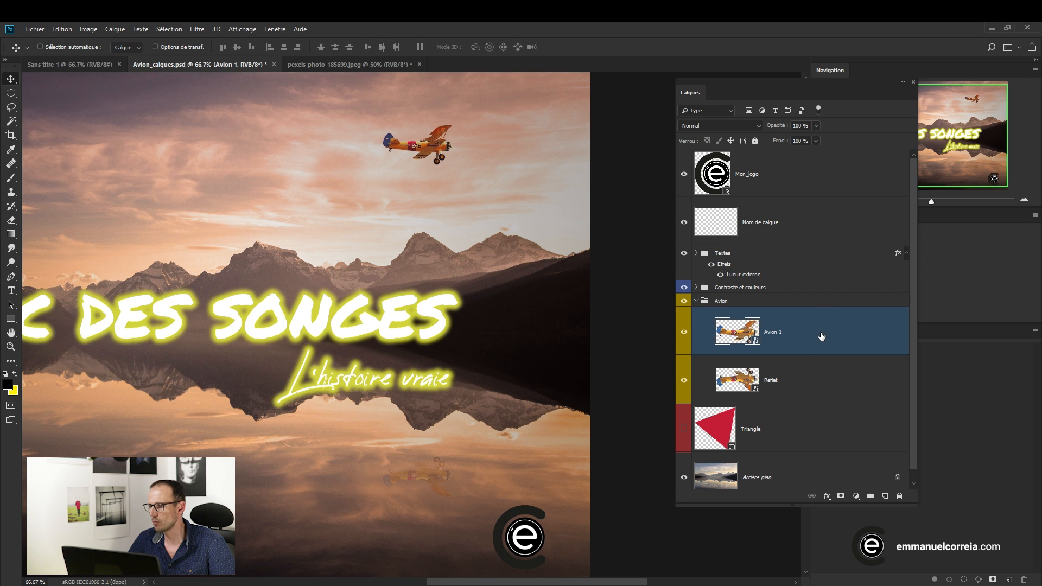
pyautogui.moveTo(821, 336); pyautogui.dragTo(885, 495)
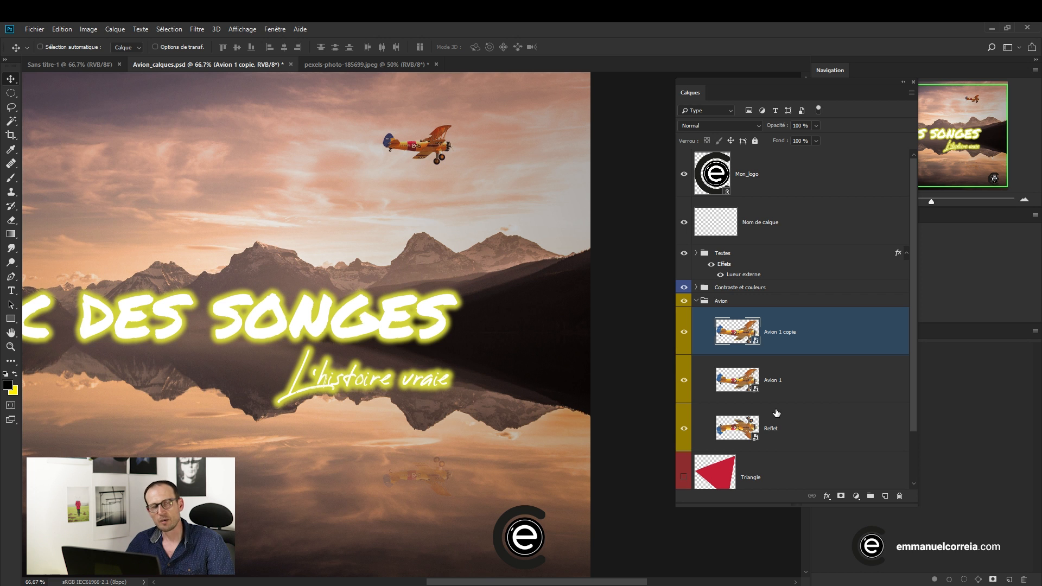
pyautogui.hotkey('ctrl', 'z')
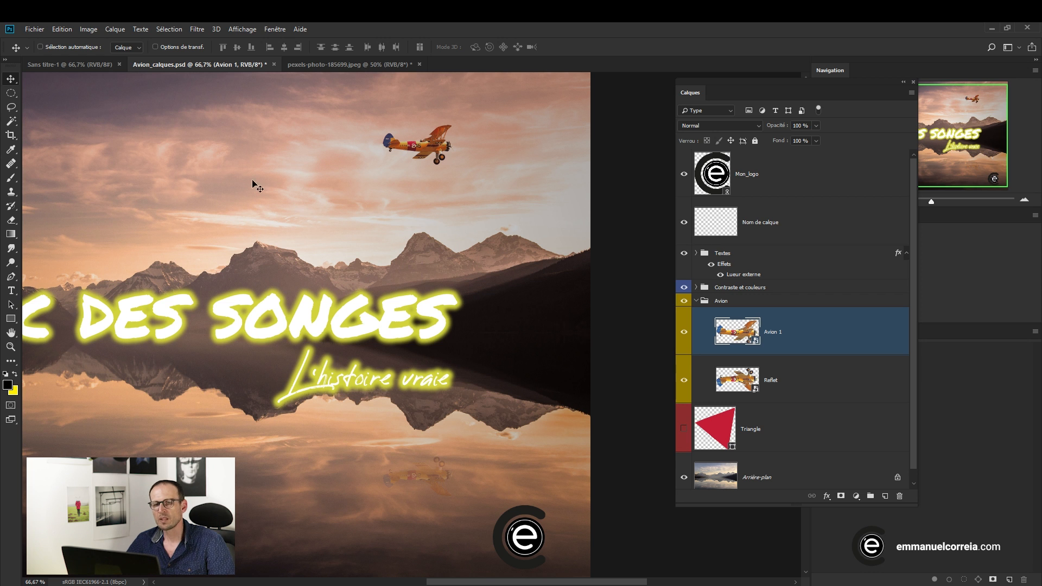
# Paste a copy of the Avion 1 layer into pexels-photo-185699.jpeg, and move the plane above the cable between the two bulbs.
pyautogui.click(326, 66)
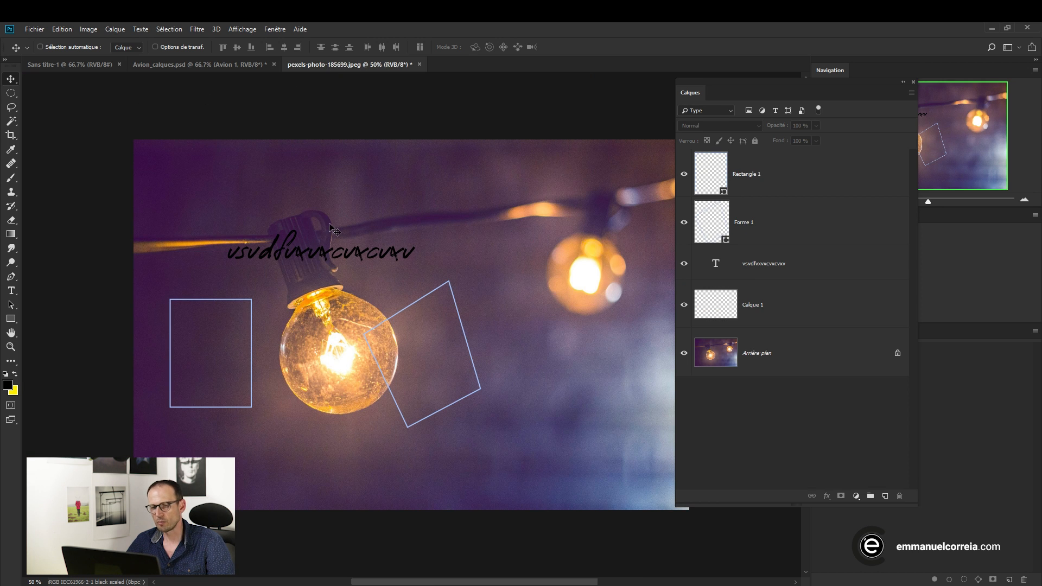
pyautogui.hotkey('ctrl', 'v')
pyautogui.moveTo(601, 250); pyautogui.dragTo(544, 241)
pyautogui.keyDown('alt'); pyautogui.click(479, 307); pyautogui.keyUp('alt')
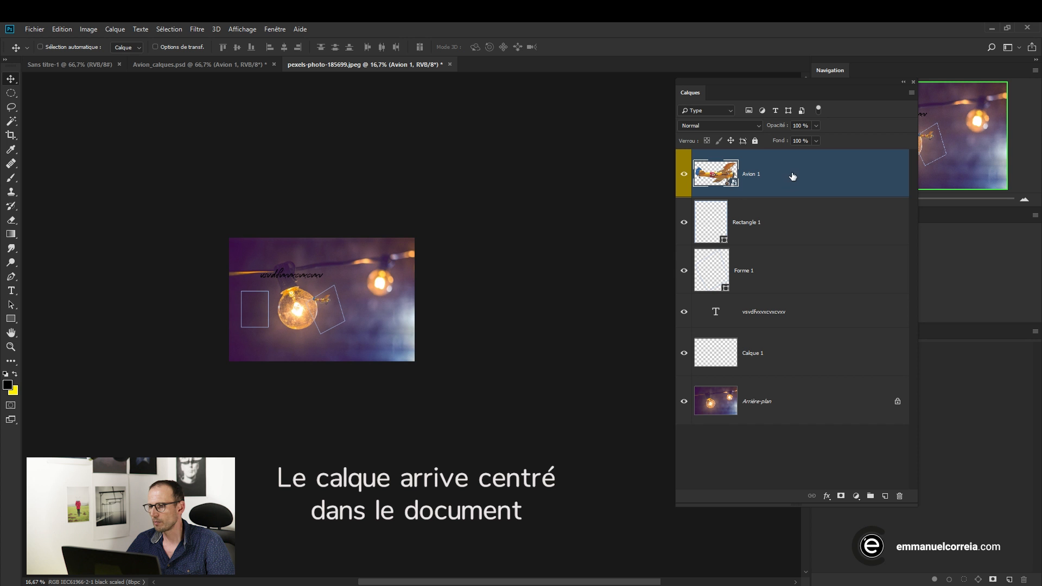
pyautogui.moveTo(383, 278); pyautogui.dragTo(434, 208)
pyautogui.click(383, 283)
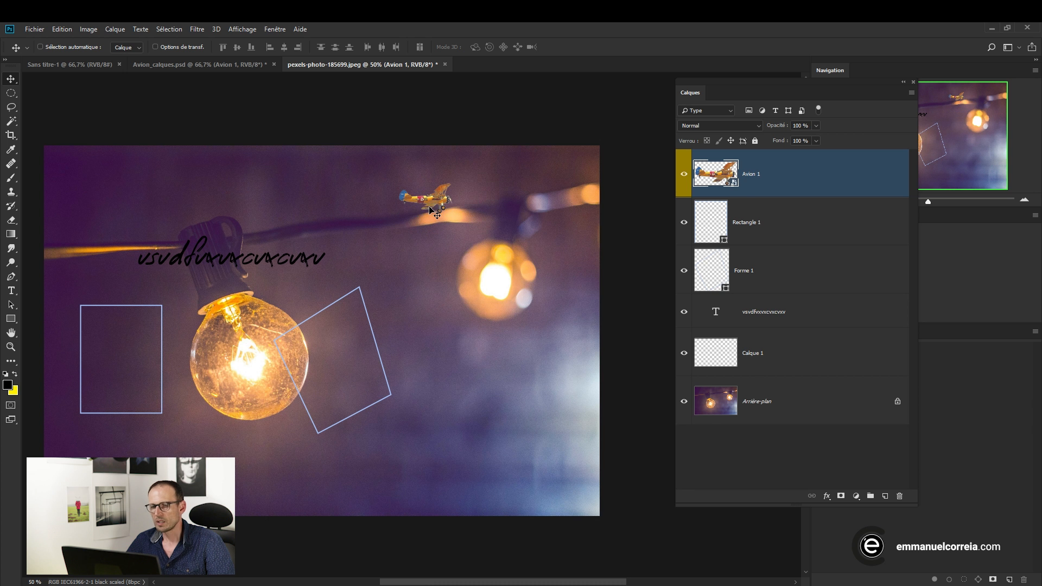
# Transfer the plane directly from the Avion_calques.psd image into pexels-photo-185699.jpeg, placing it above the large bulb.
pyautogui.click(200, 64)
pyautogui.click(64, 29)
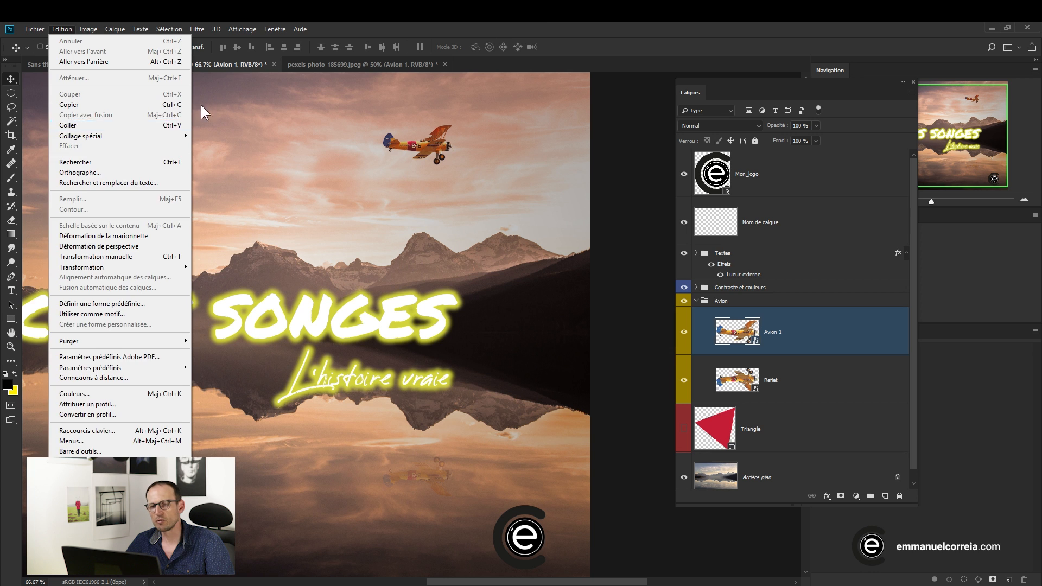
pyautogui.click(548, 23)
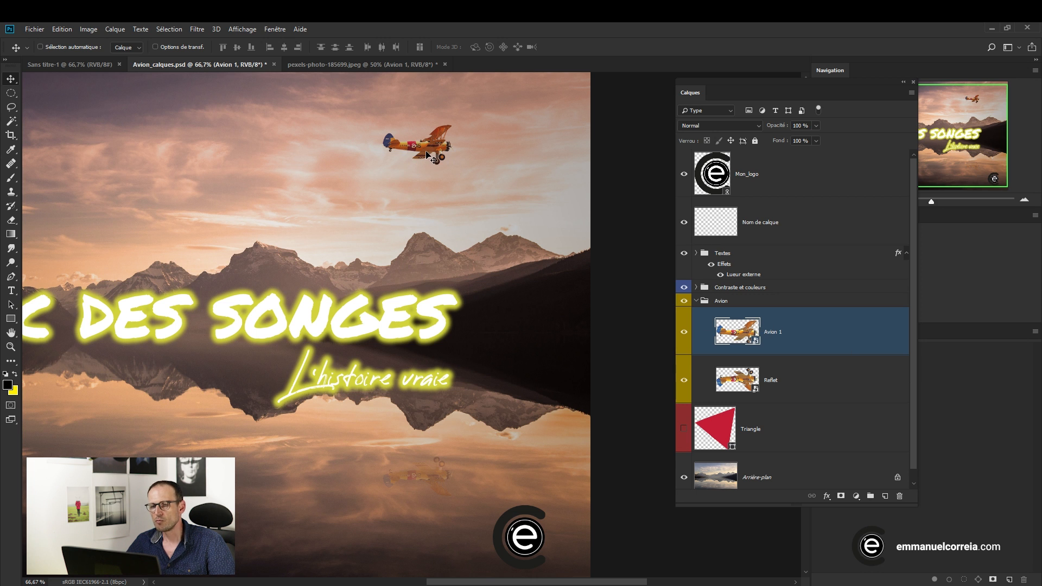
pyautogui.moveTo(432, 157); pyautogui.dragTo(373, 68)
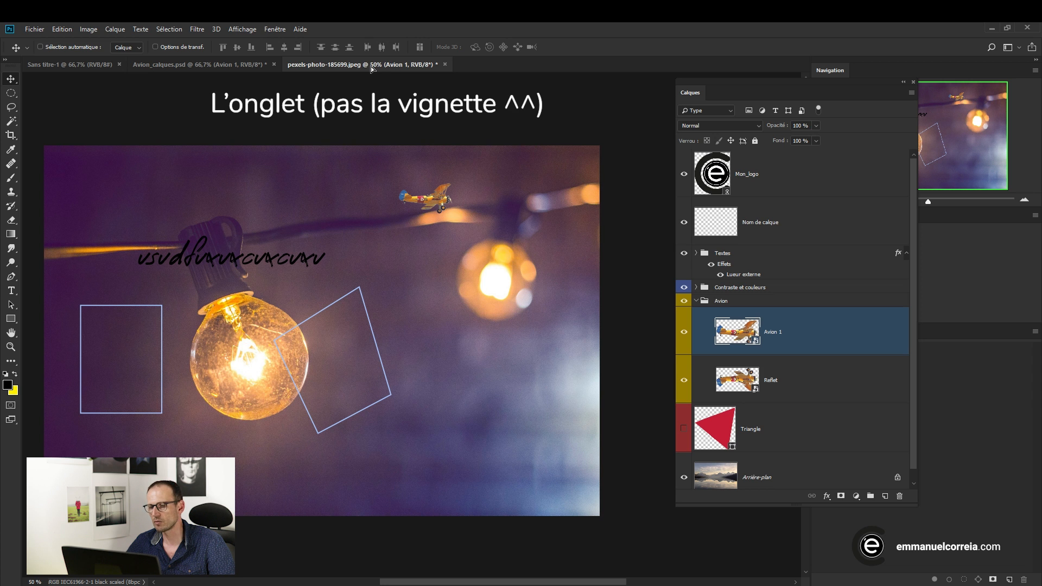
pyautogui.moveTo(368, 68); pyautogui.dragTo(358, 81)
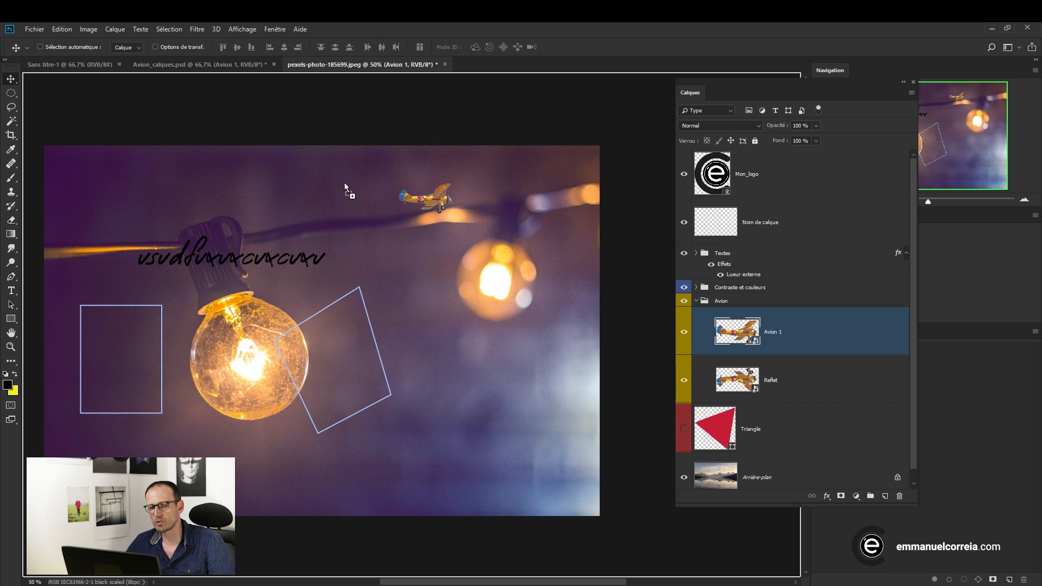
pyautogui.moveTo(341, 222); pyautogui.dragTo(283, 212)
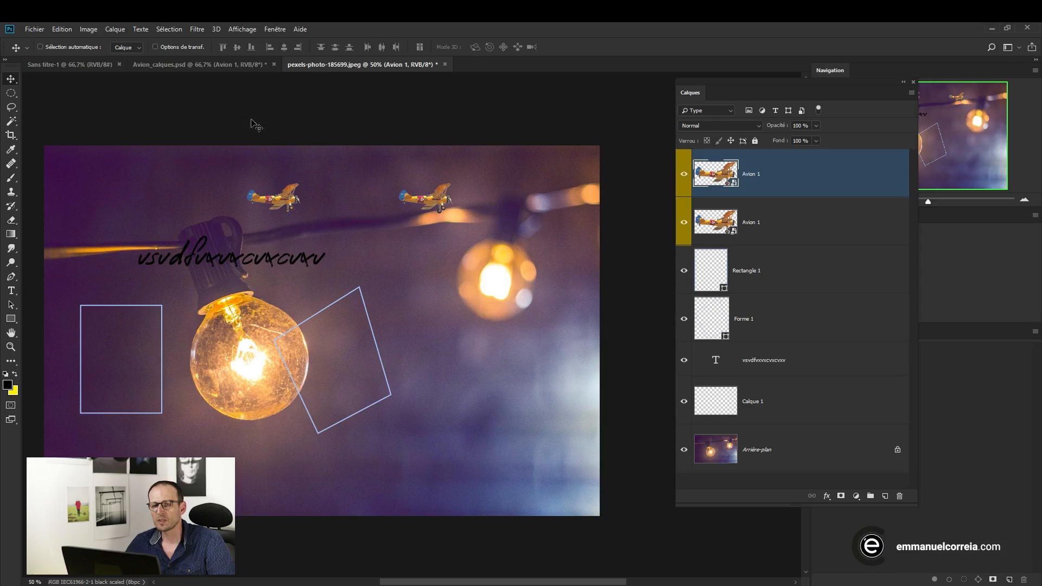
# Duplicate the Avion 1 layer of Avion_calques.psd with Dupliquer le calque, choosing pexels-photo-185699.jpeg as the destination document.
pyautogui.click(212, 67)
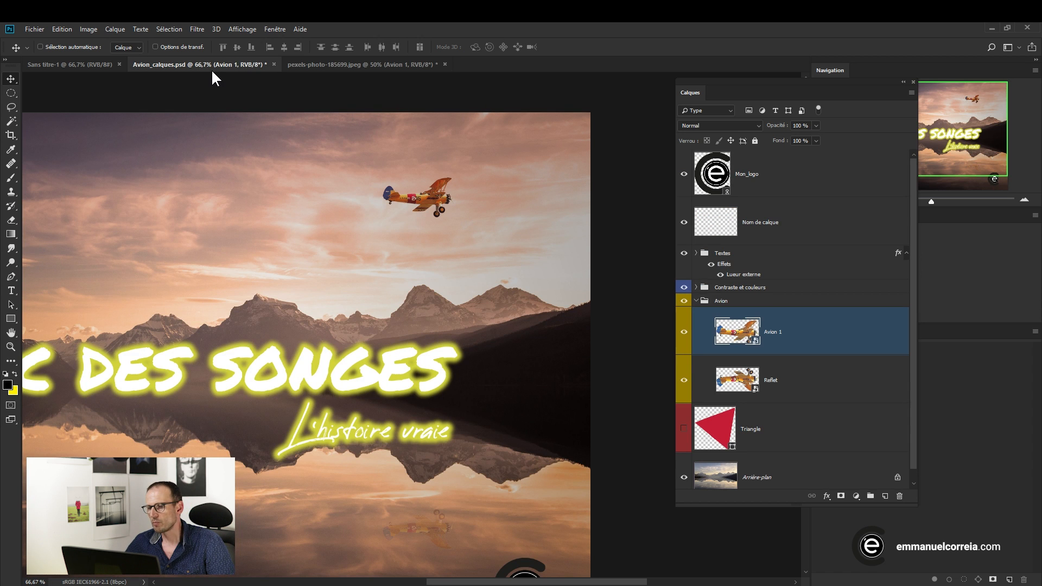
pyautogui.rightClick(806, 343)
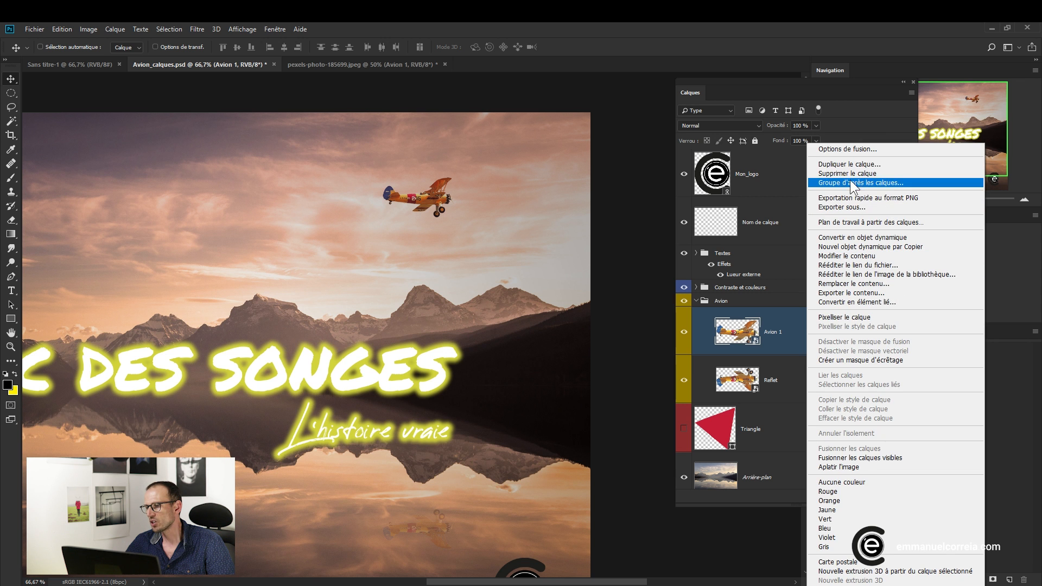
pyautogui.click(832, 161)
pyautogui.moveTo(834, 207); pyautogui.dragTo(253, 146)
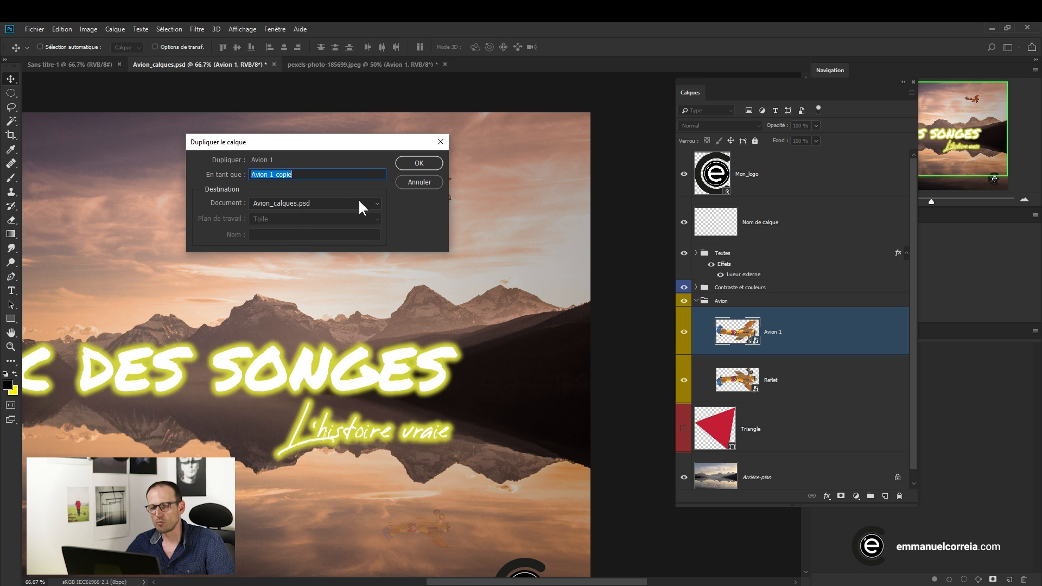
pyautogui.click(377, 203)
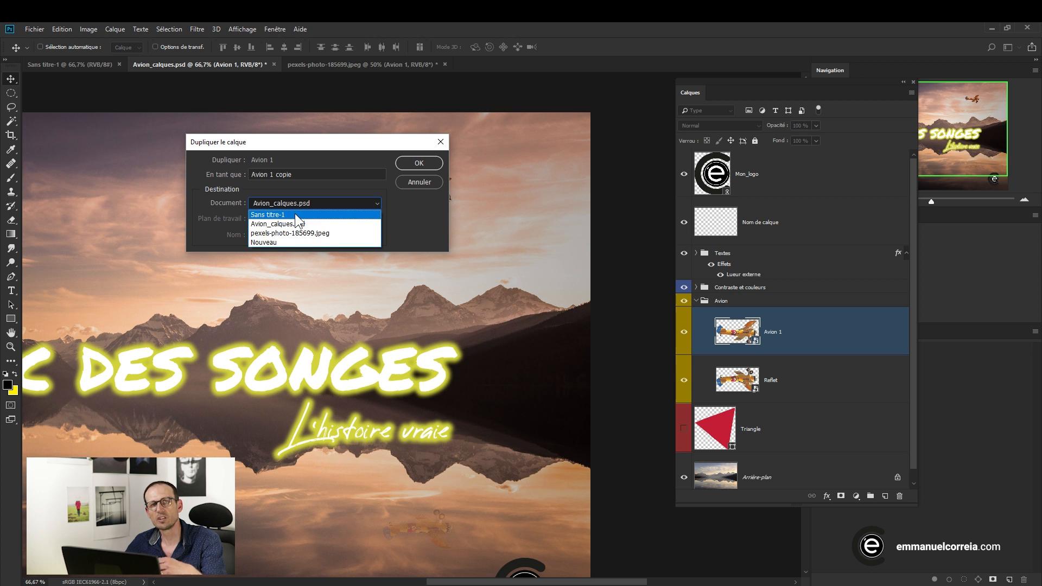
pyautogui.click(337, 232)
pyautogui.click(432, 164)
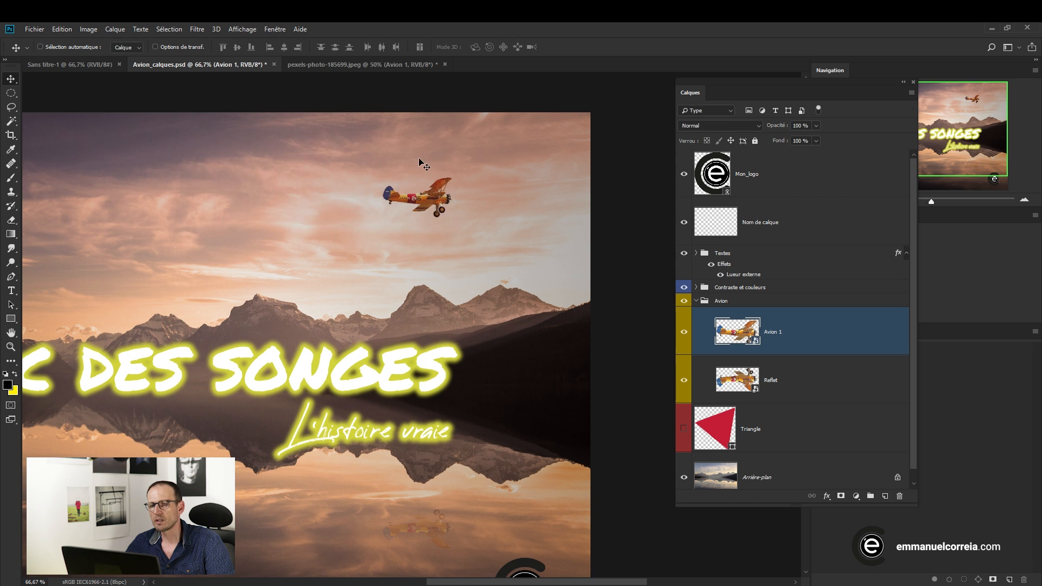
# Move the newly duplicated plane in pexels-photo-185699.jpeg below the other two planes, and return to Avion_calques.psd.
pyautogui.click(362, 66)
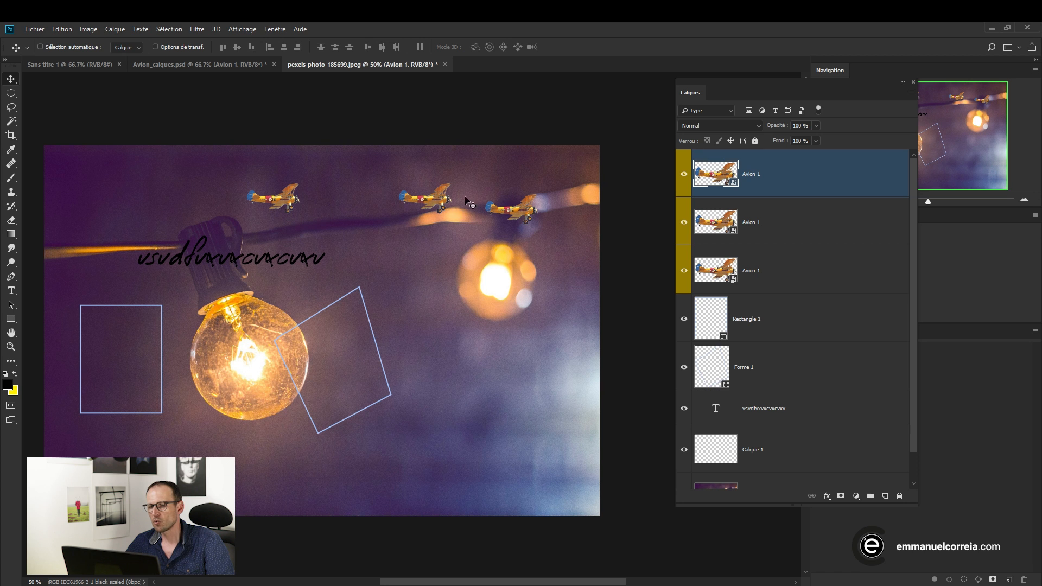
pyautogui.moveTo(518, 213); pyautogui.dragTo(394, 270)
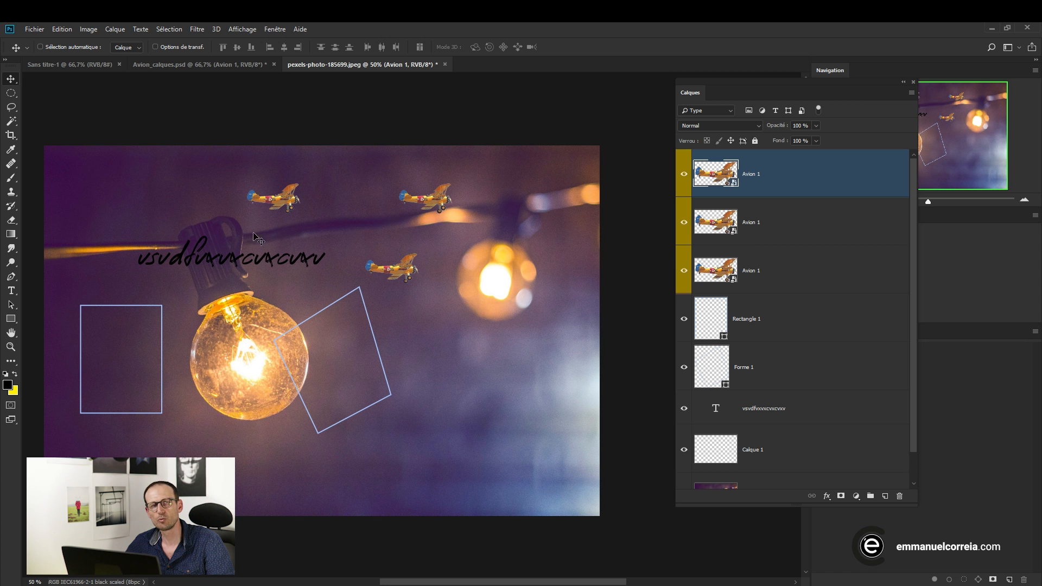
pyautogui.click(255, 64)
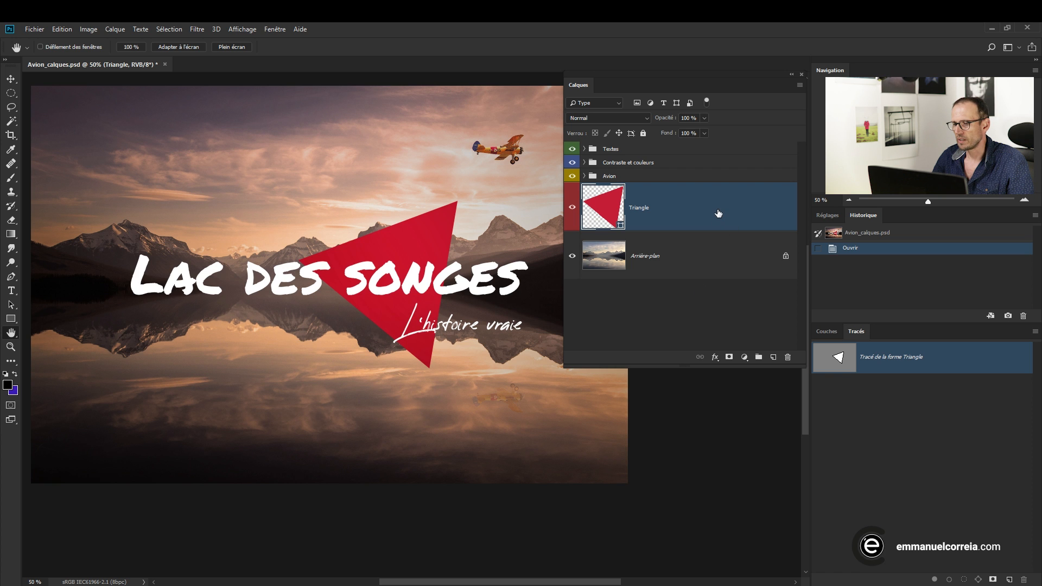
# Request deletion of the Triangle layer in two different ways, and decline the confirmation each time.
pyautogui.click(787, 358)
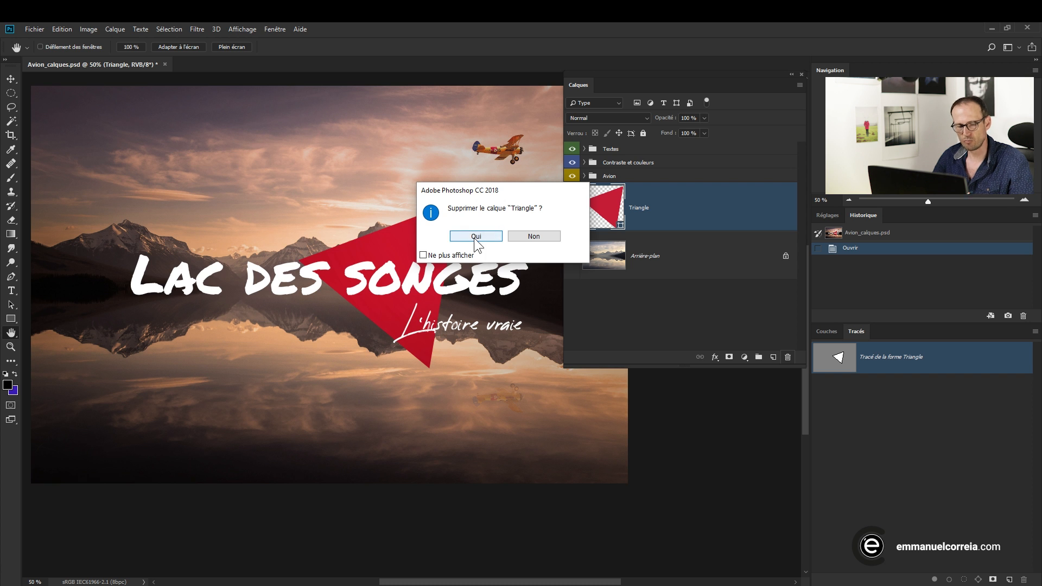
pyautogui.click(553, 236)
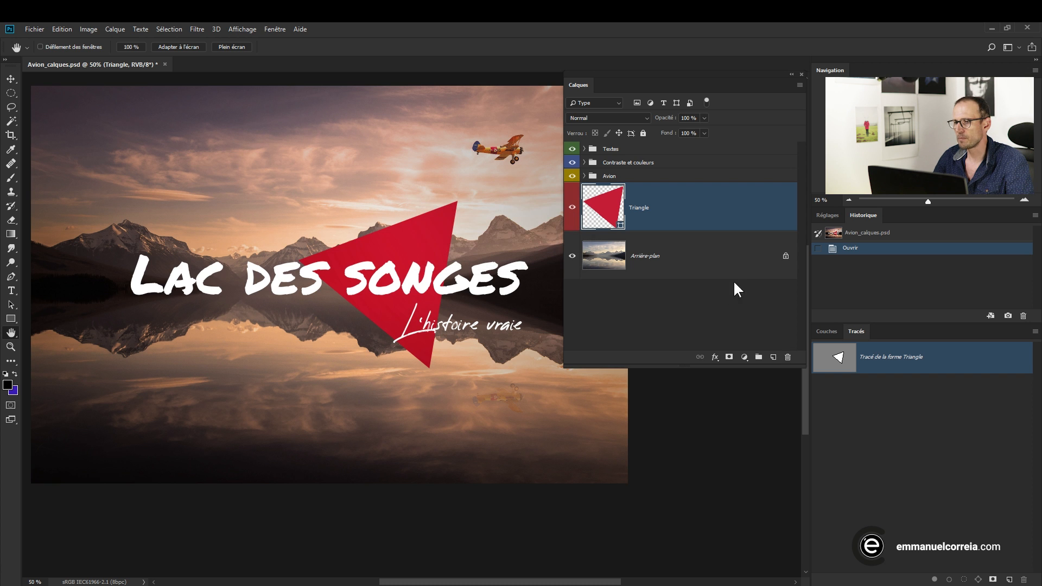
pyautogui.click(799, 85)
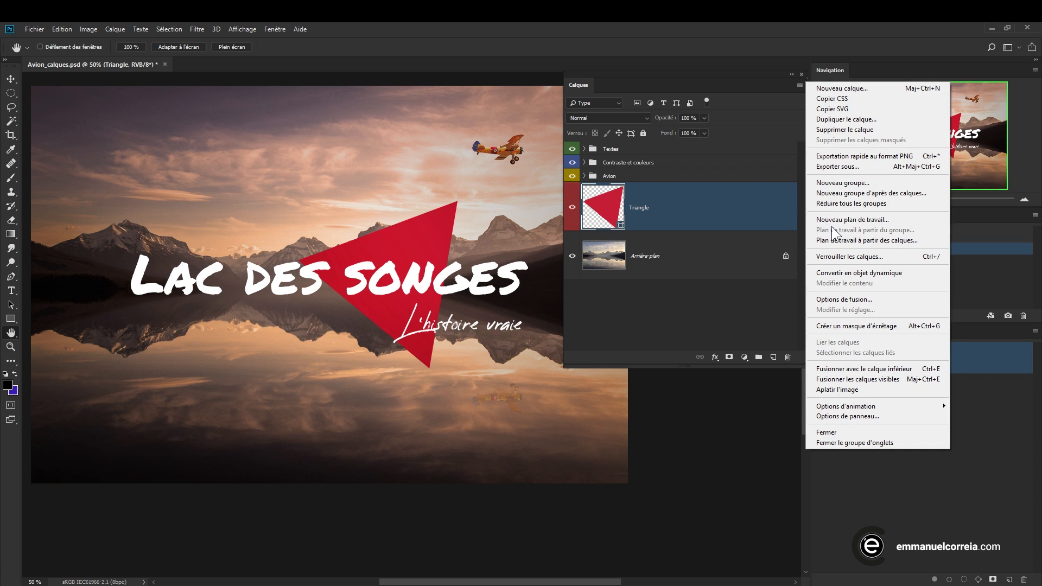
pyautogui.click(847, 130)
pyautogui.click(556, 236)
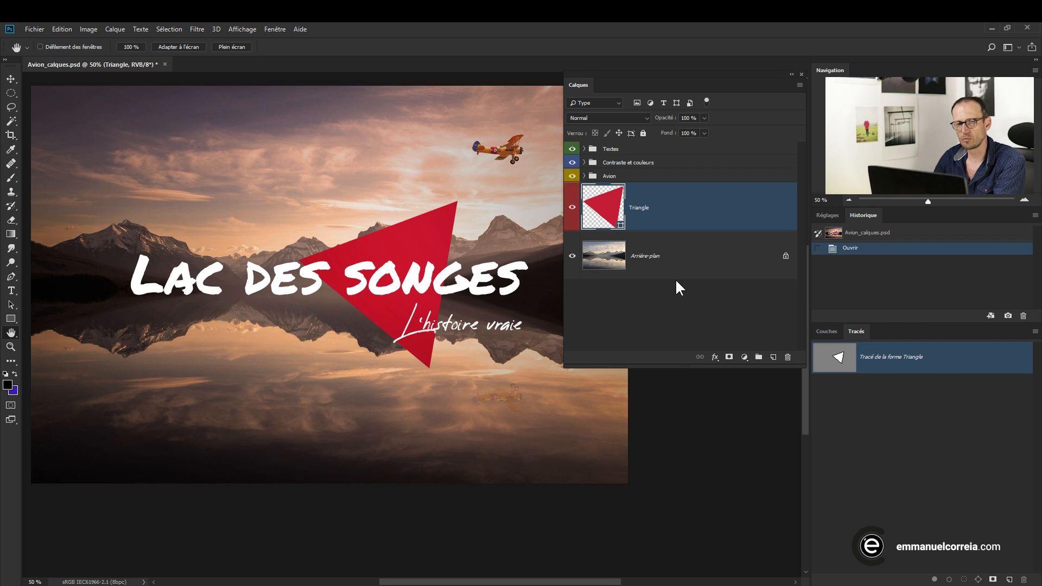
# Delete the Triangle layer directly and undo the deletion, twice.
pyautogui.press('Delete')
pyautogui.hotkey('ctrl', 'z')
pyautogui.press('Delete')
pyautogui.click(62, 29)
pyautogui.click(70, 38)
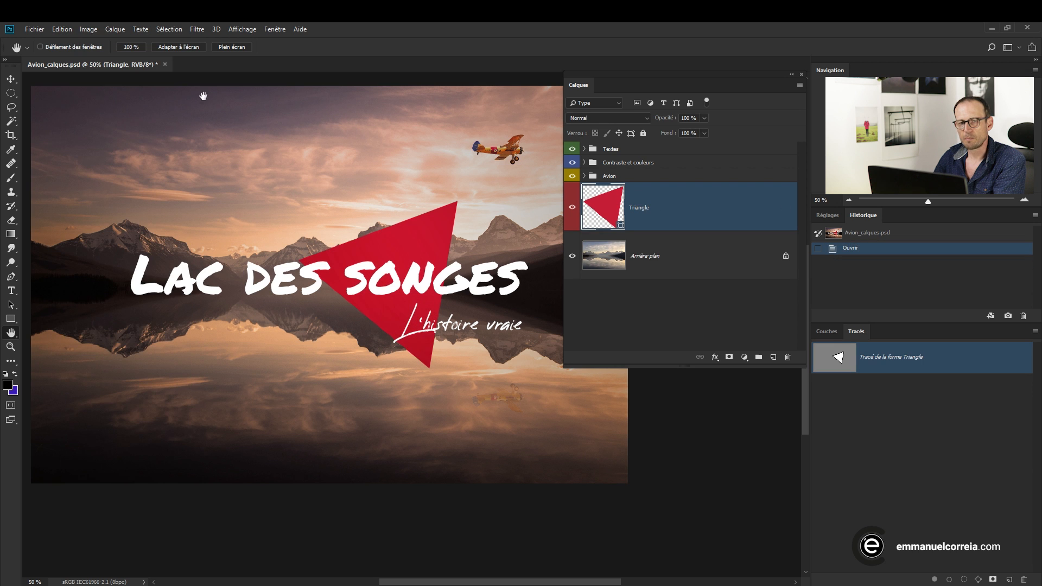
# Start the Supprimer > Calque command on the Triangle layer, and decline the deletion.
pyautogui.click(115, 29)
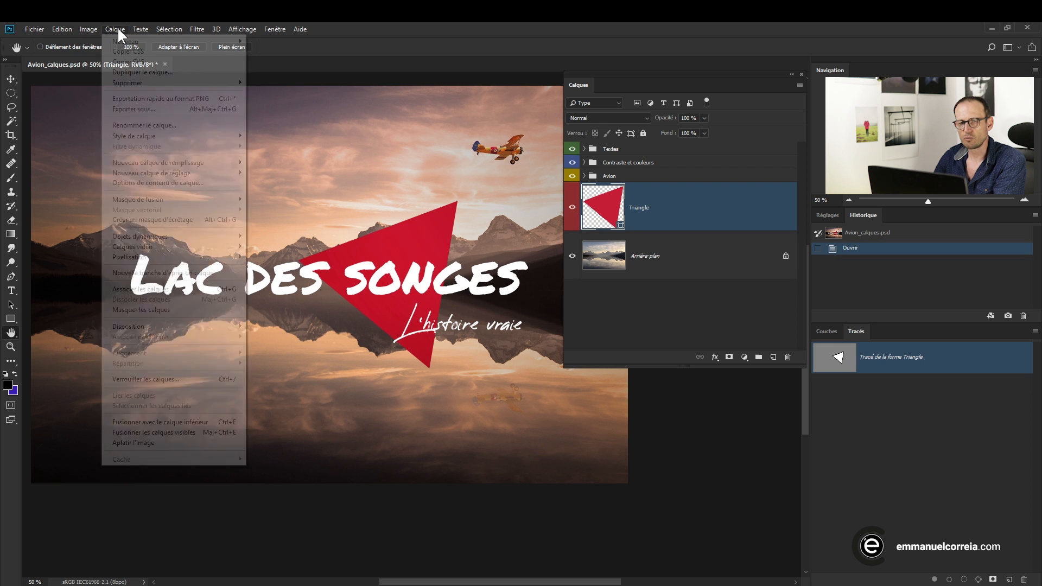
pyautogui.moveTo(140, 81)
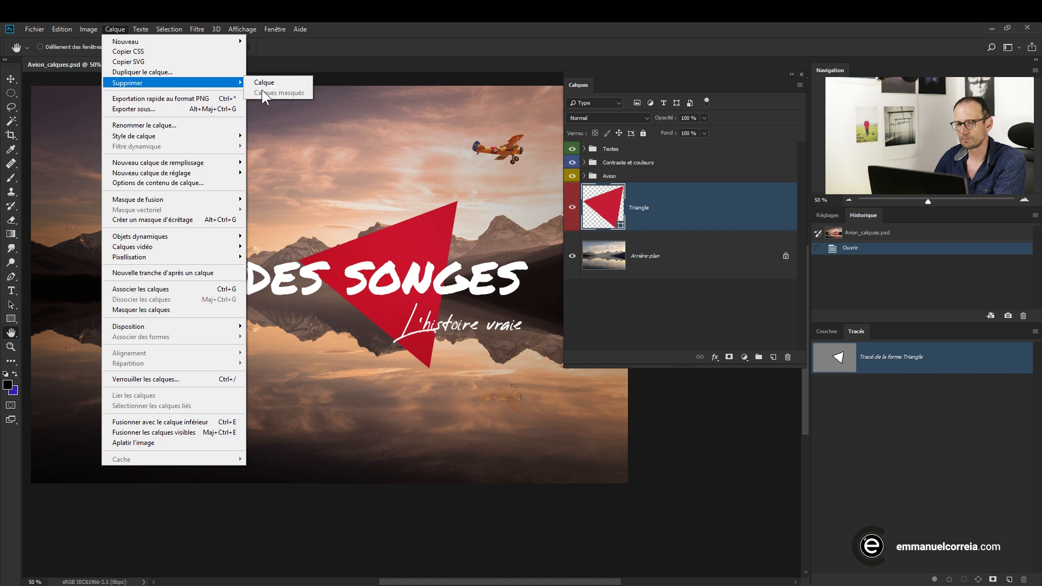
pyautogui.click(291, 85)
pyautogui.click(536, 237)
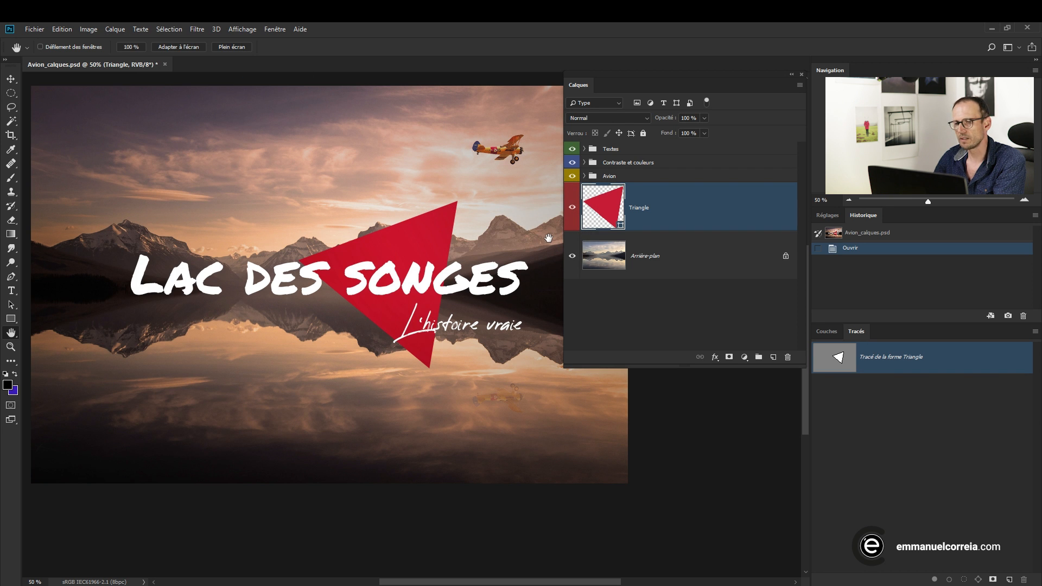
# Hide the Textes group and the Triangle layer, and delete all hidden layers.
pyautogui.click(572, 150)
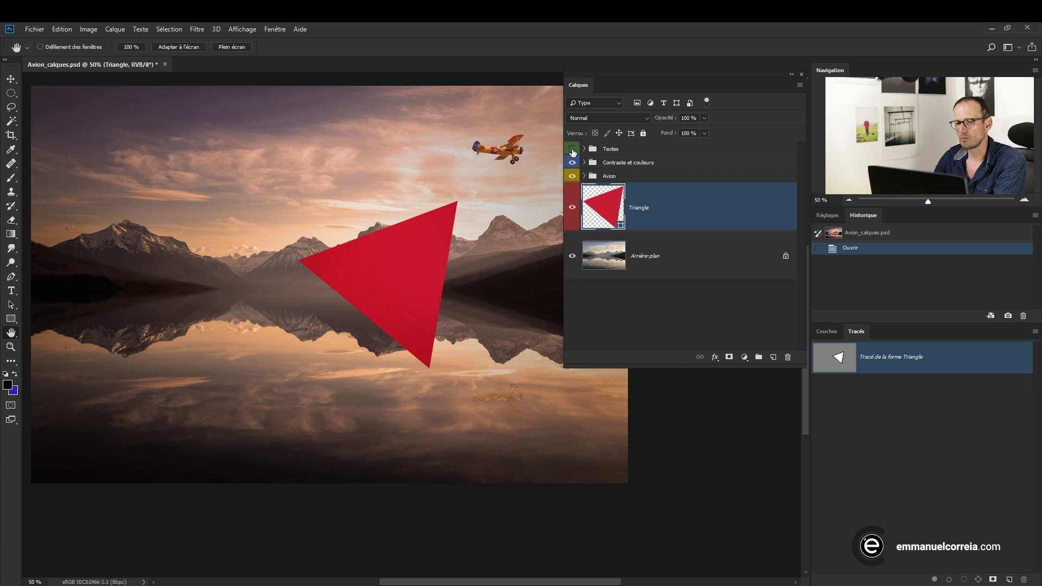
pyautogui.click(572, 207)
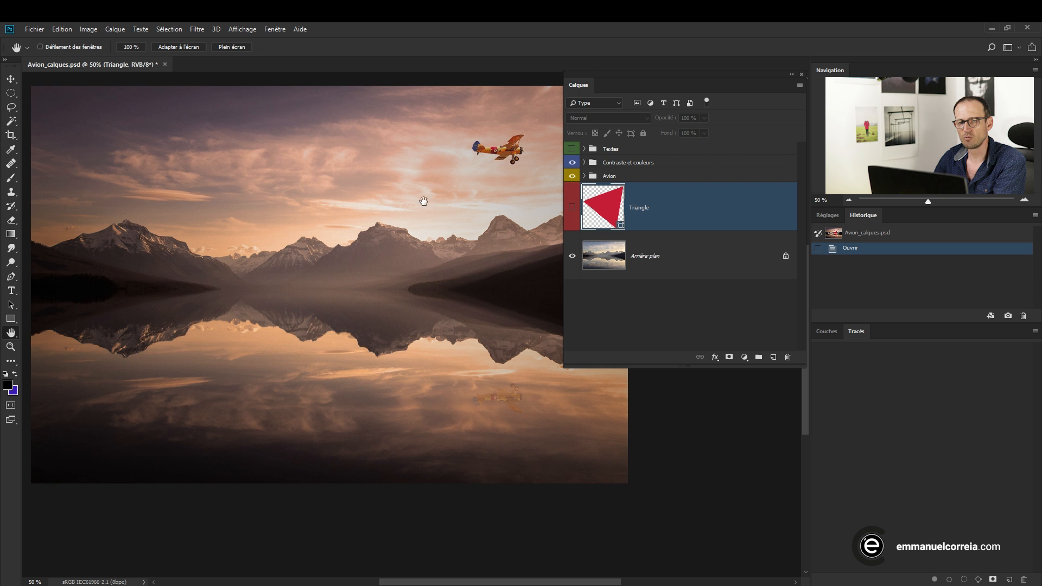
pyautogui.click(114, 30)
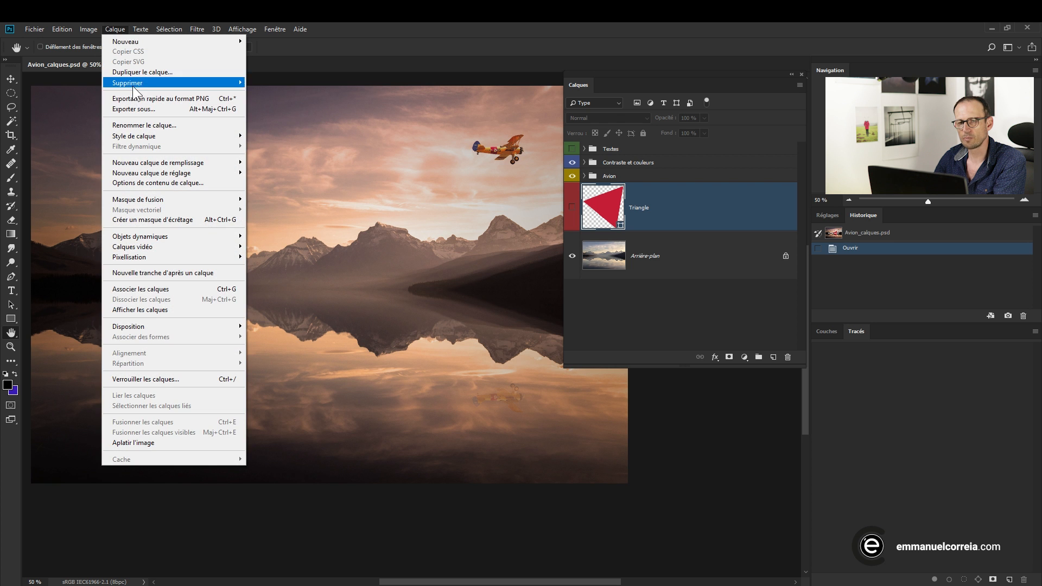
pyautogui.moveTo(133, 86)
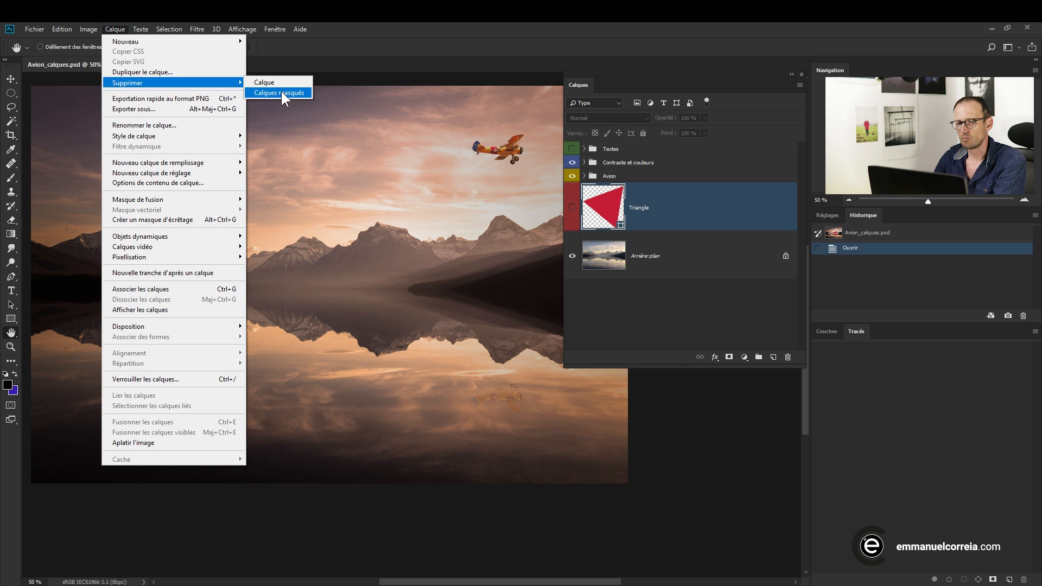
pyautogui.click(281, 94)
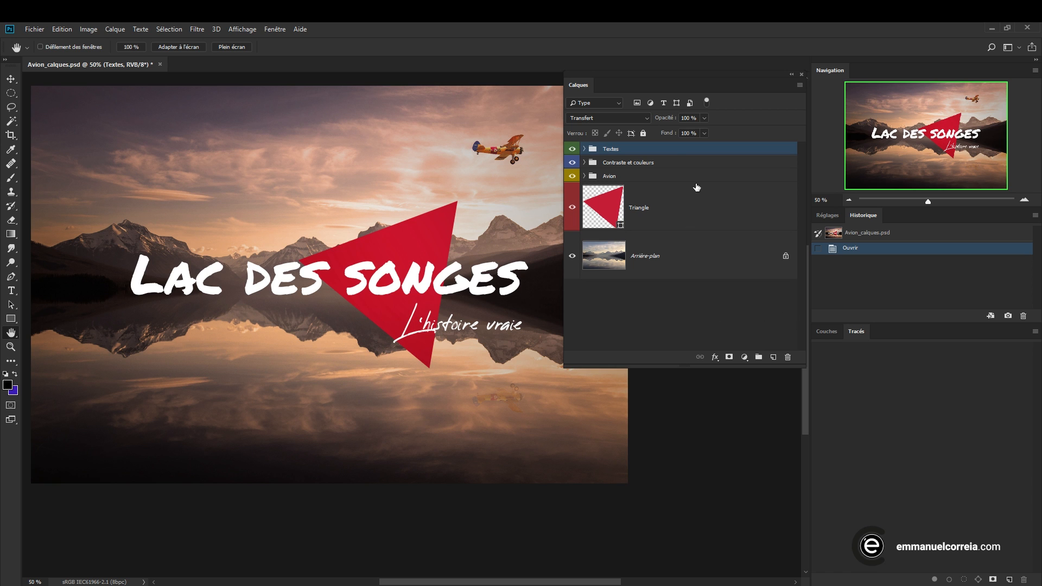
# Delete the Textes group together with its contents, and undo the deletion.
pyautogui.click(669, 168)
pyautogui.click(676, 151)
pyautogui.click(786, 357)
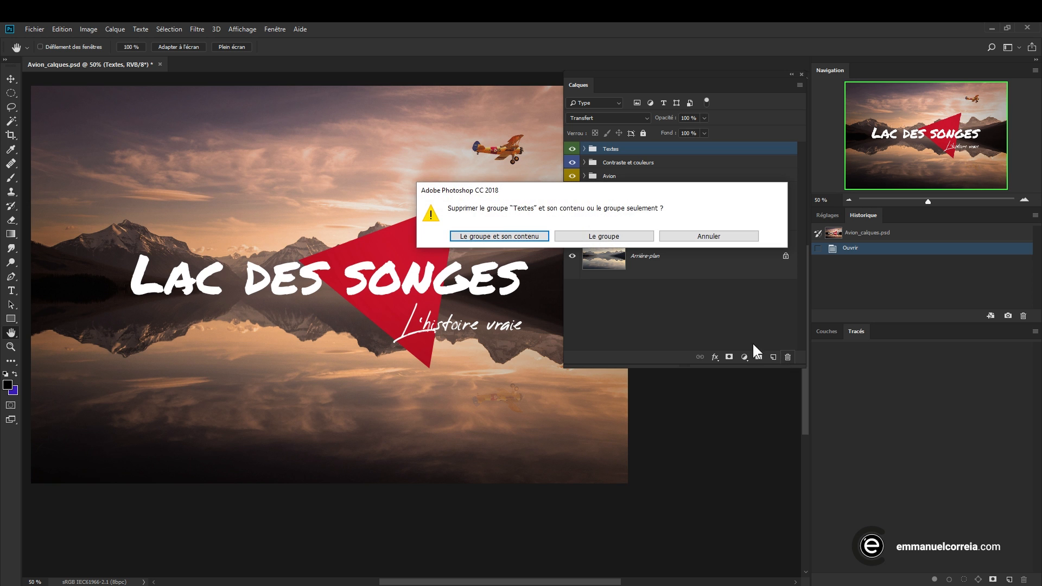
pyautogui.click(506, 236)
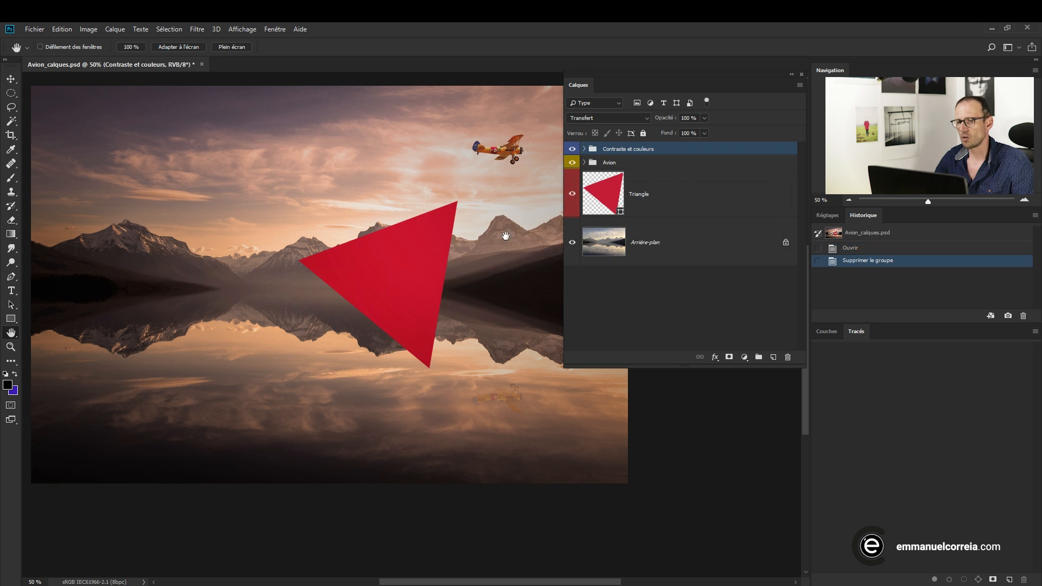
pyautogui.hotkey('ctrl', 'z')
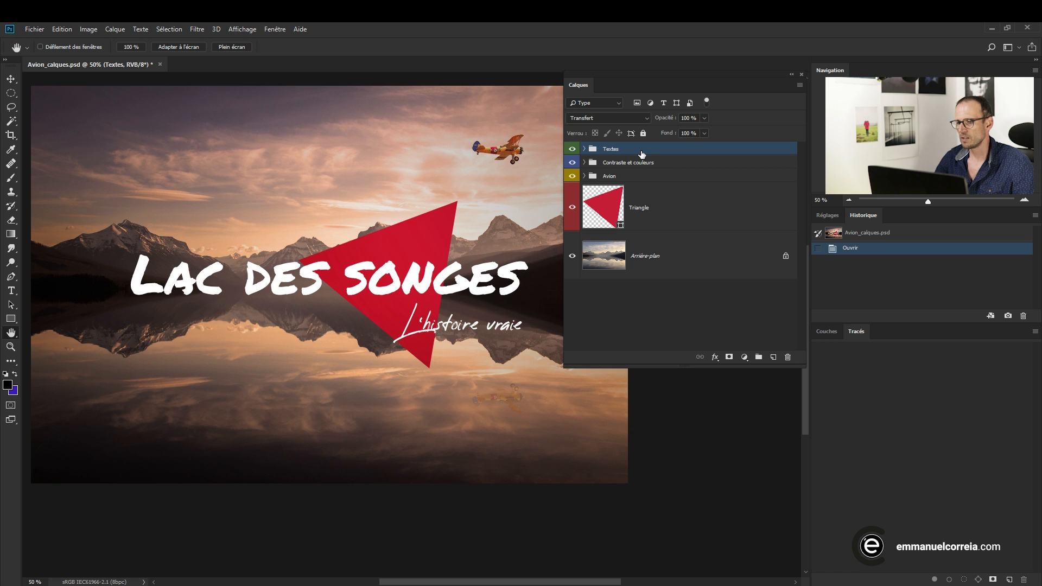
# Delete only the Textes group while keeping its layers, and undo the deletion.
pyautogui.click(787, 358)
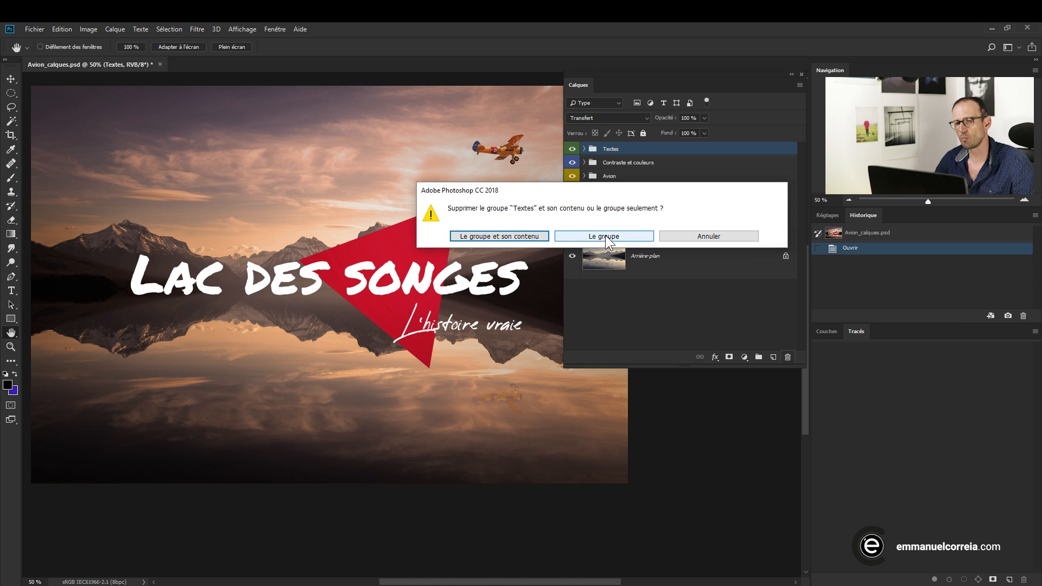
pyautogui.click(608, 240)
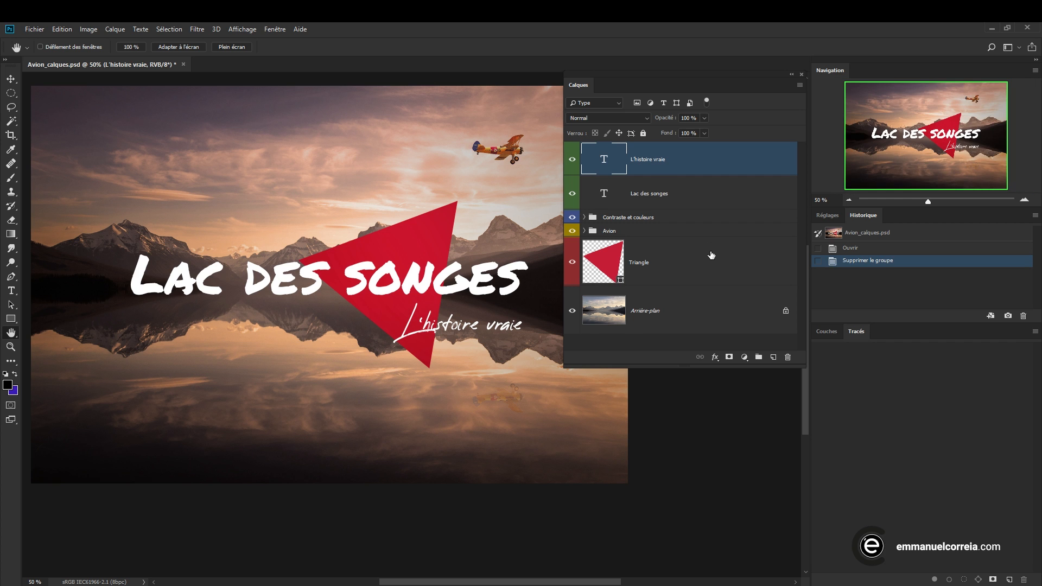
pyautogui.hotkey('ctrl', 'z')
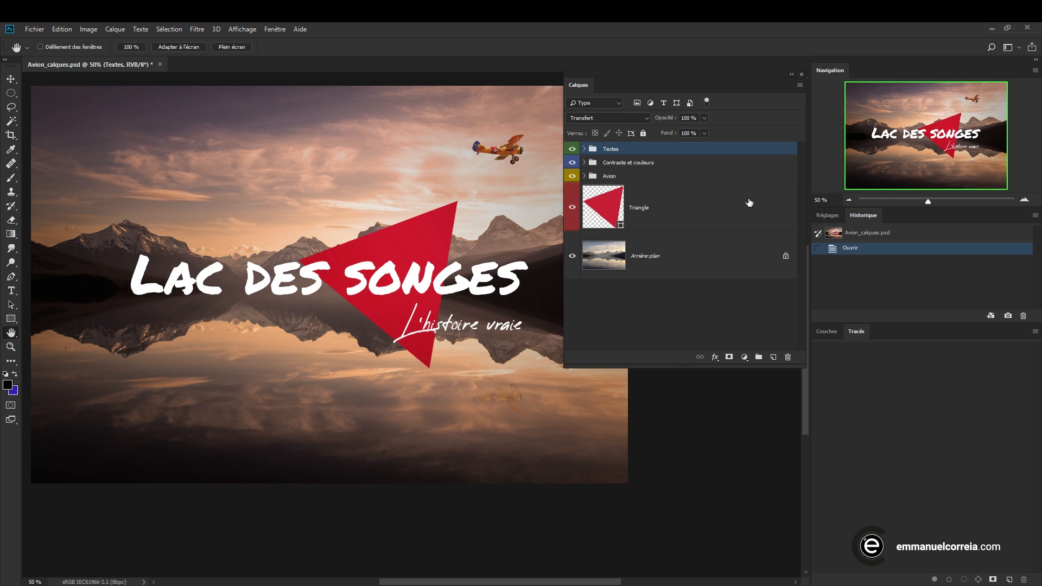
# Start the Supprimer le groupe command on the Textes group, cancel it, and look up the Supprimer command among the layer commands.
pyautogui.click(799, 86)
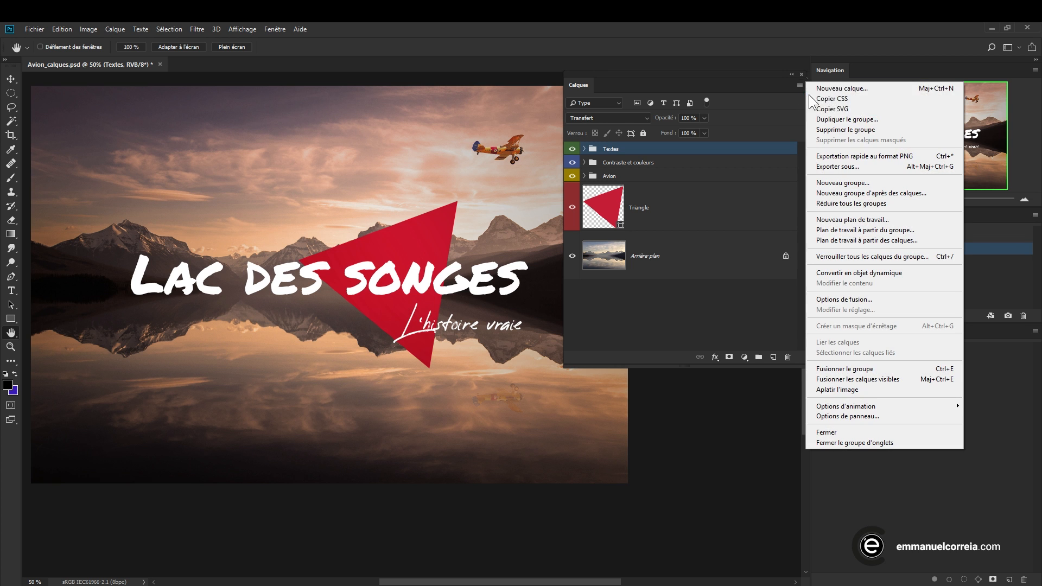
pyautogui.click(846, 132)
pyautogui.click(708, 237)
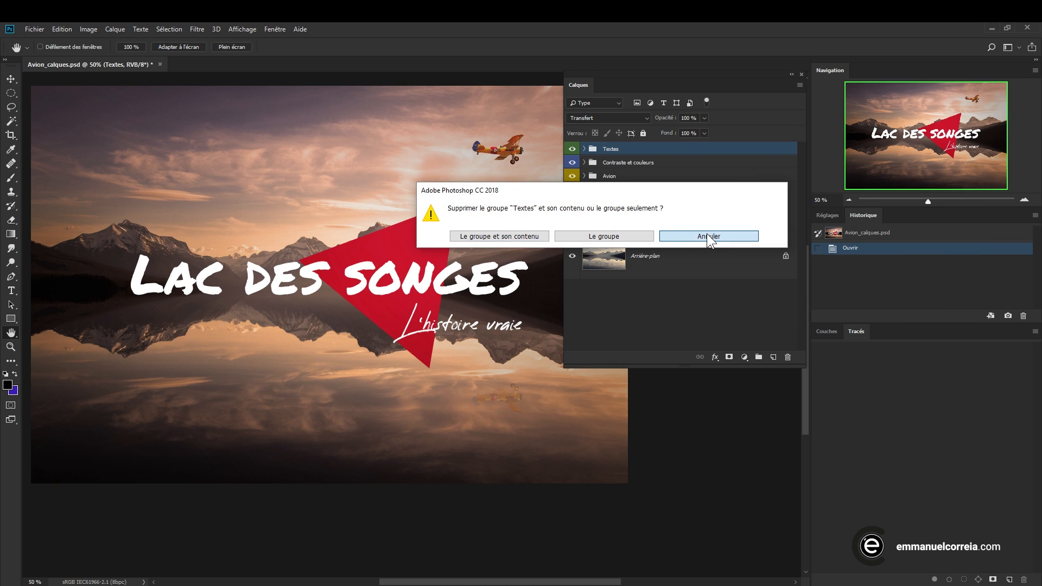
pyautogui.click(112, 30)
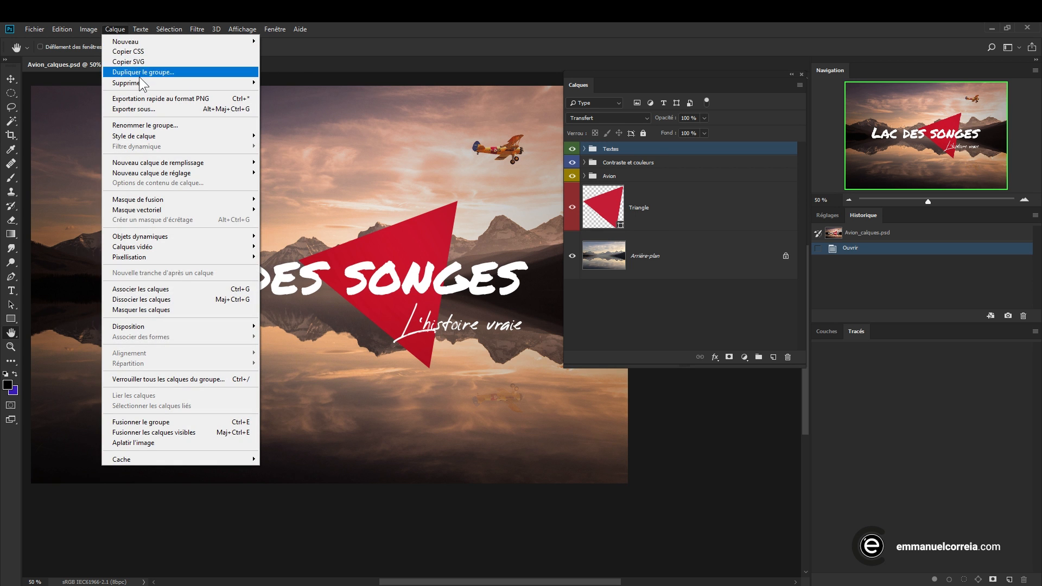
pyautogui.moveTo(144, 82)
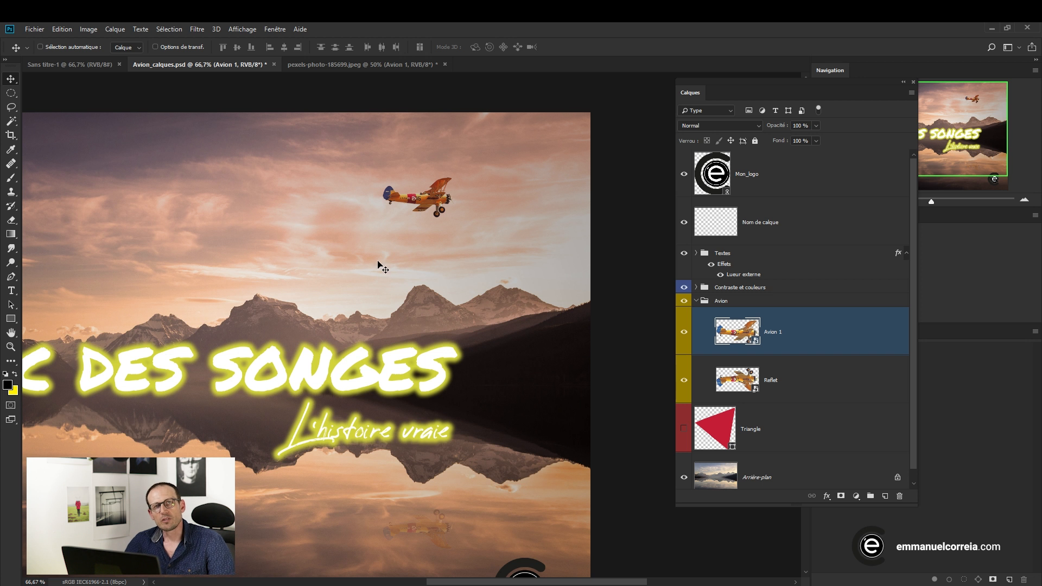
# Expand the Textes group and delete all of its layer effects.
pyautogui.moveTo(281, 257); pyautogui.dragTo(389, 262)
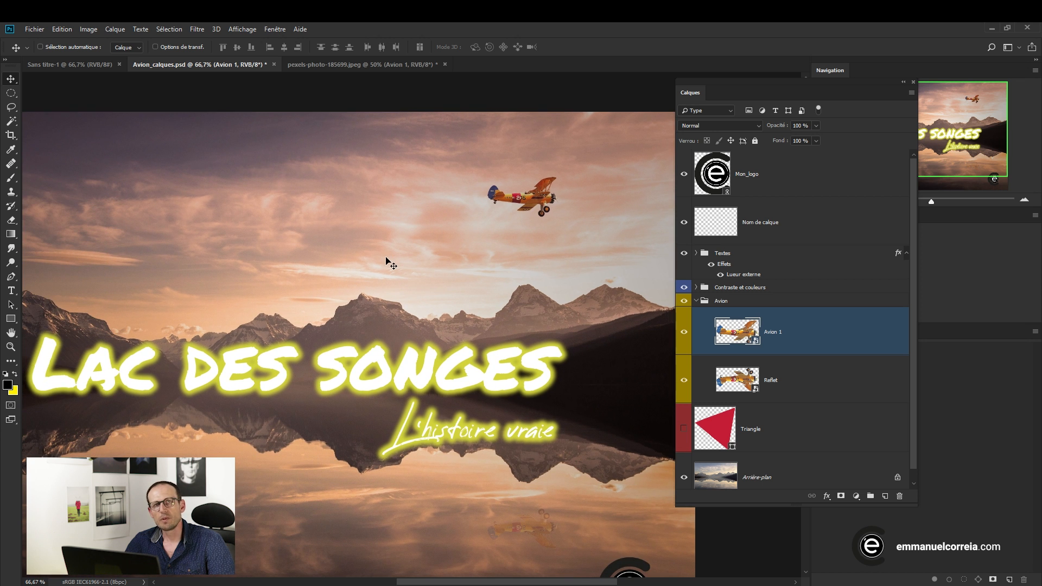
pyautogui.click(695, 253)
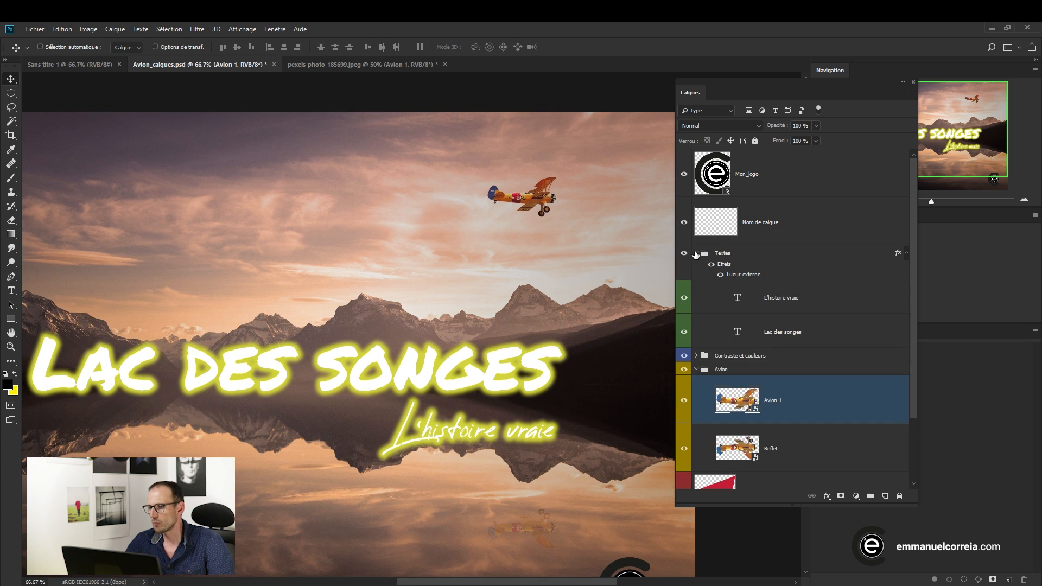
pyautogui.click(730, 262)
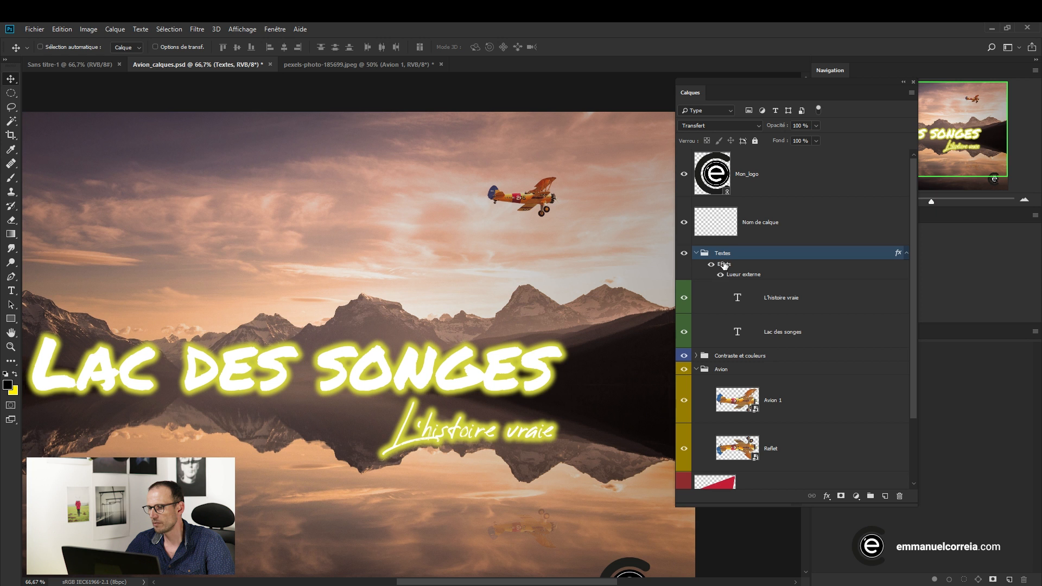
pyautogui.moveTo(723, 265); pyautogui.dragTo(899, 496)
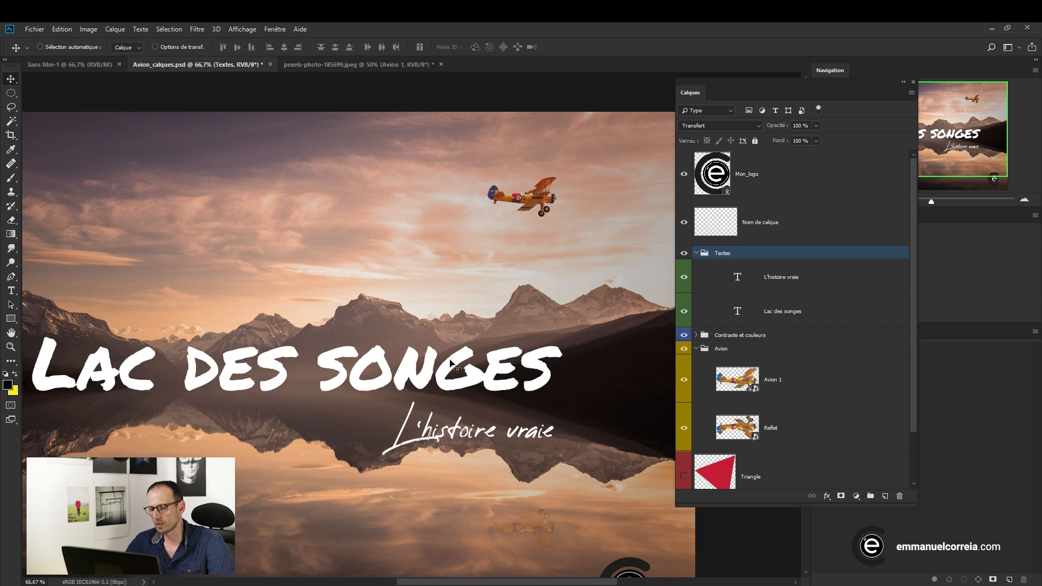
# Merge the L'histoire vraie and Lac des songes text layers into one, and toggle the merged layer's visibility to check it.
pyautogui.click(834, 284)
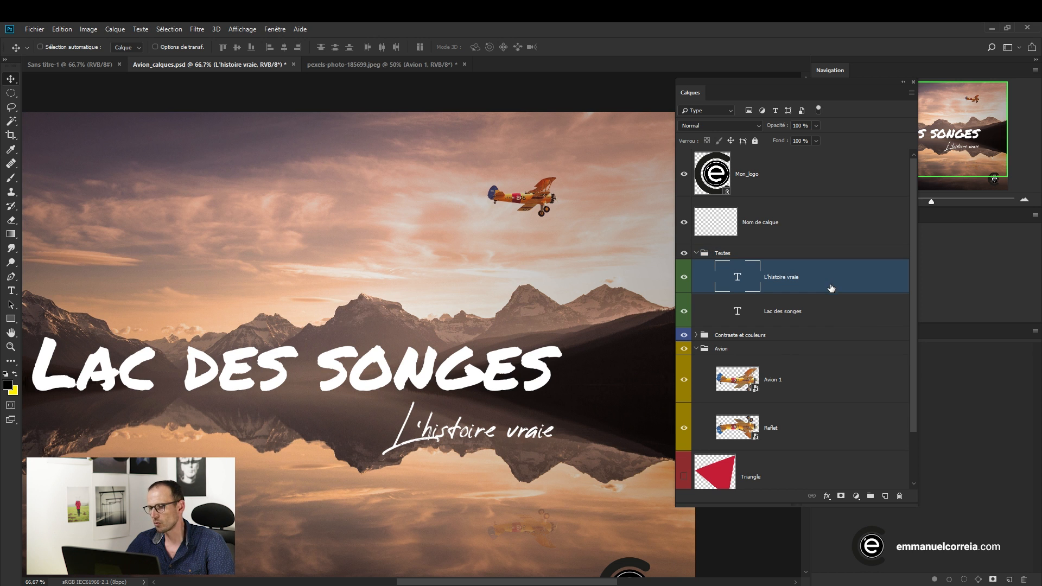
pyautogui.keyDown('ctrl'); pyautogui.click(829, 317); pyautogui.keyUp('ctrl')
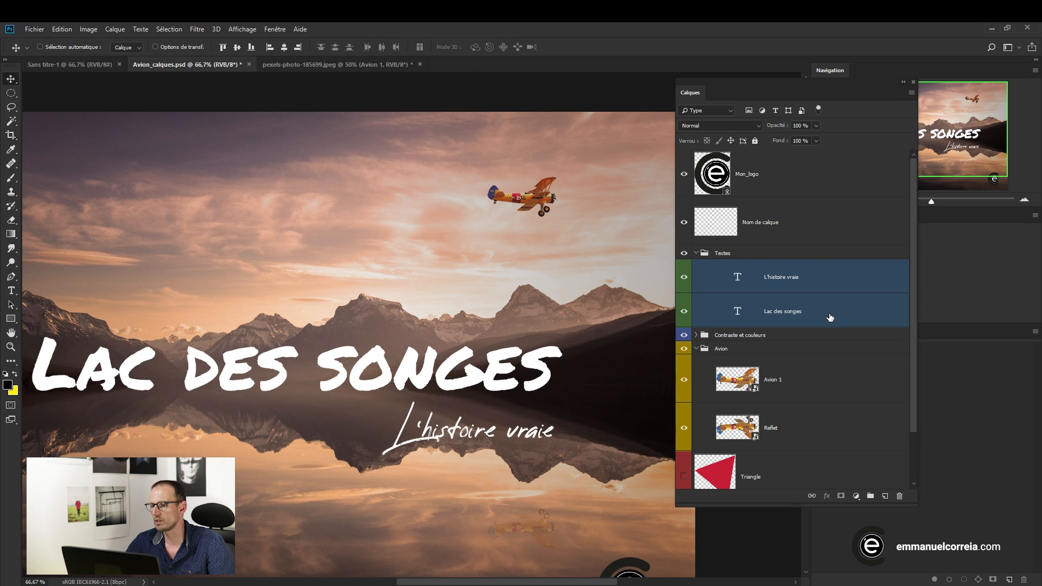
pyautogui.click(115, 30)
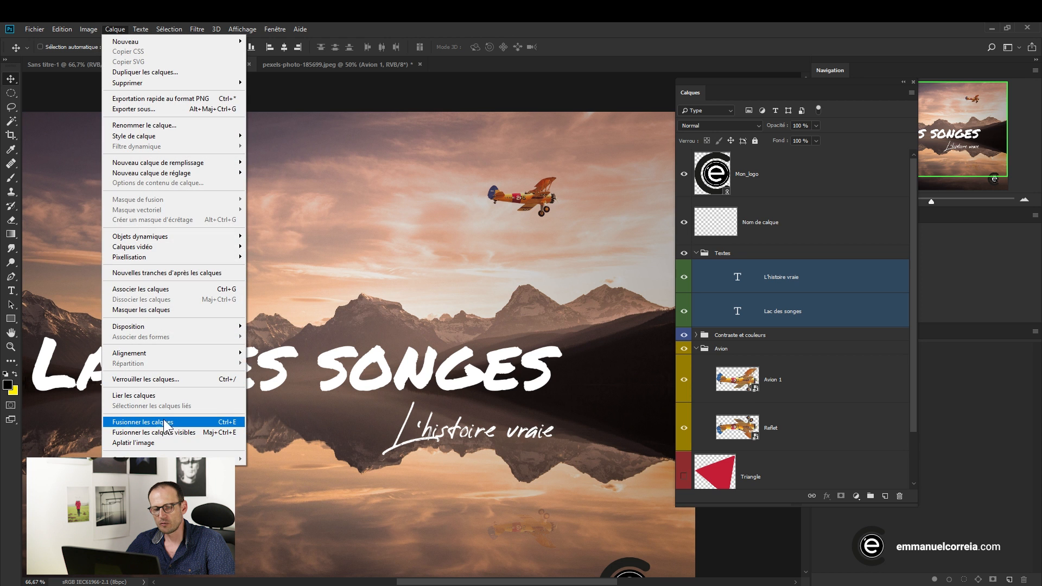
pyautogui.click(220, 423)
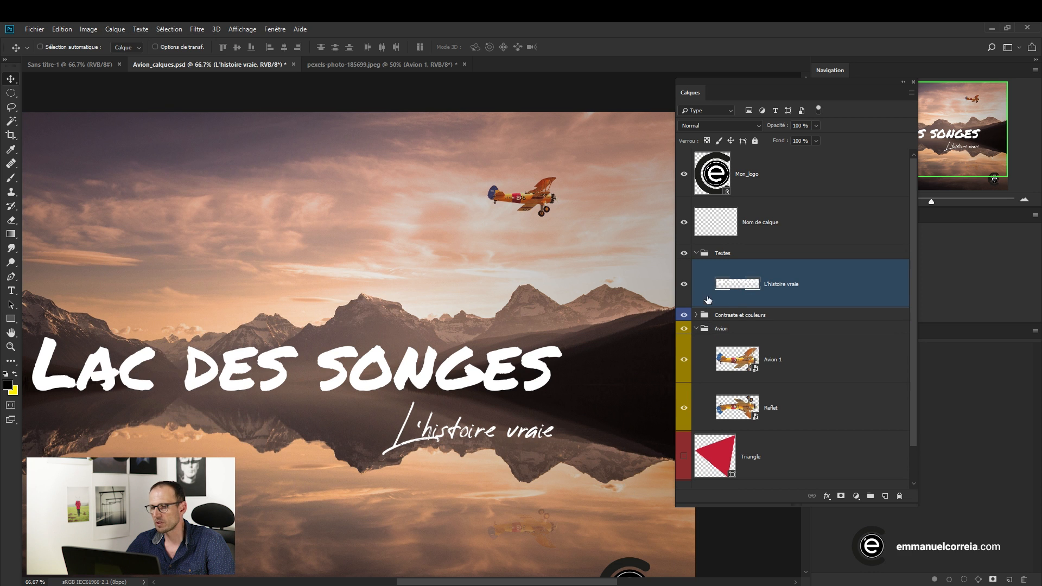
pyautogui.click(684, 286)
pyautogui.click(685, 286)
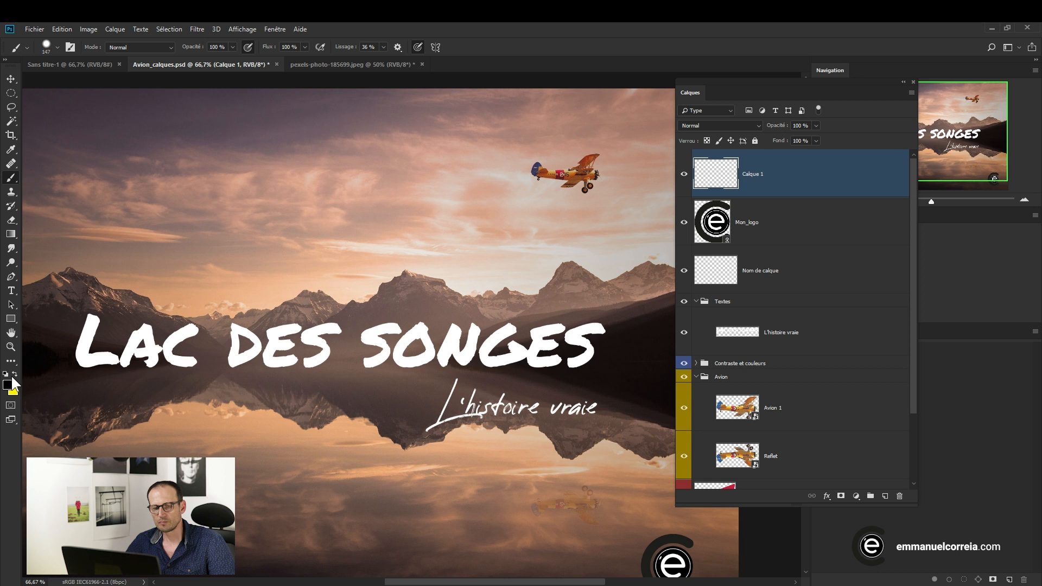
# Paint a horizontal yellow stroke on Calque 1, and paint a curved yellow stroke on a new layer above it.
pyautogui.moveTo(112, 154); pyautogui.dragTo(306, 150)
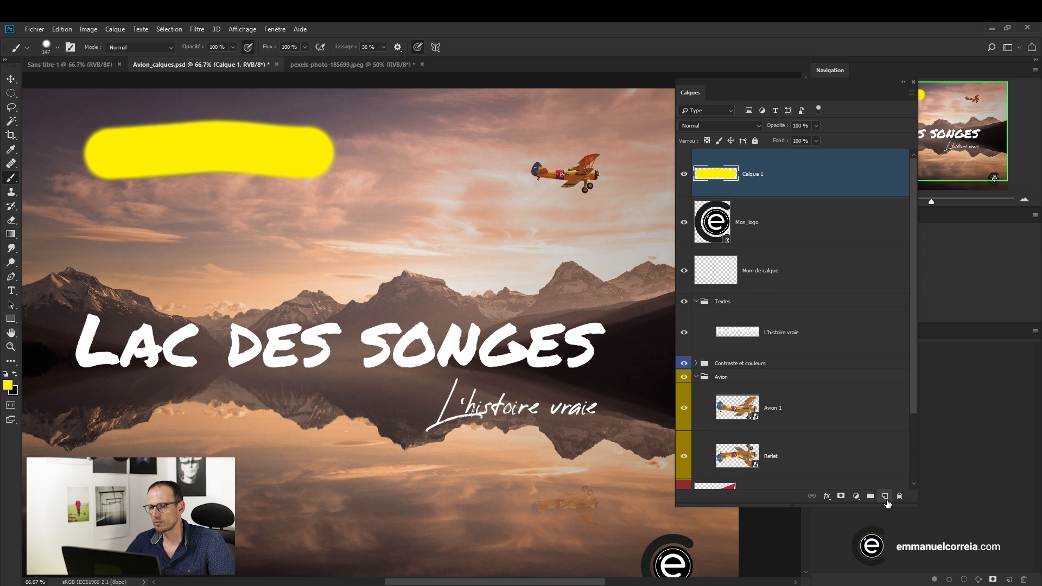
pyautogui.click(885, 497)
pyautogui.moveTo(426, 135)
pyautogui.mouseDown()
pyautogui.moveTo(378, 210)
pyautogui.moveTo(302, 252)
pyautogui.moveTo(274, 255)
pyautogui.mouseUp()
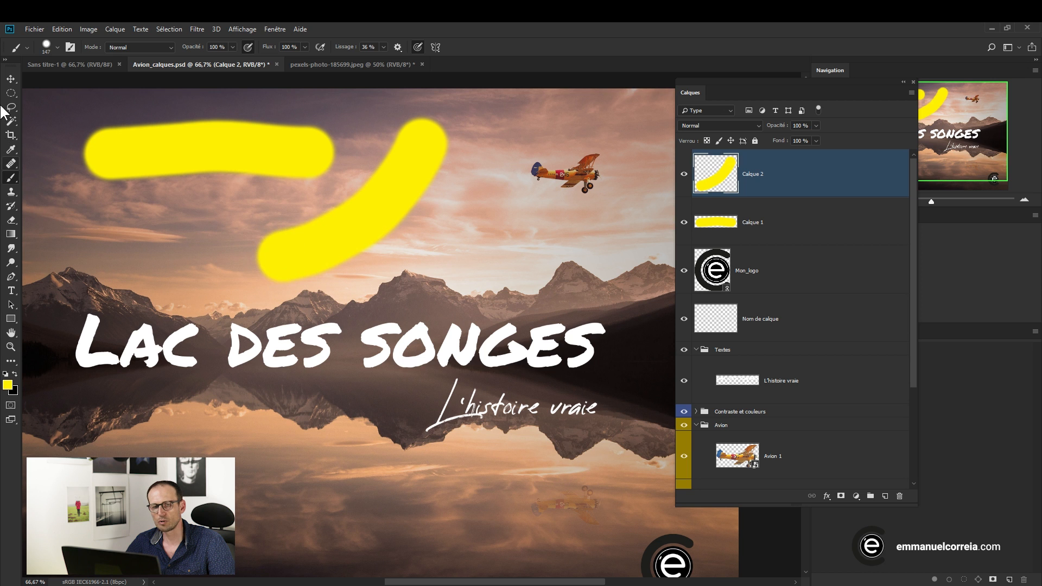
# Select both yellow stroke layers, Calque 1 and Calque 2, and merge them into one layer.
pyautogui.click(10, 80)
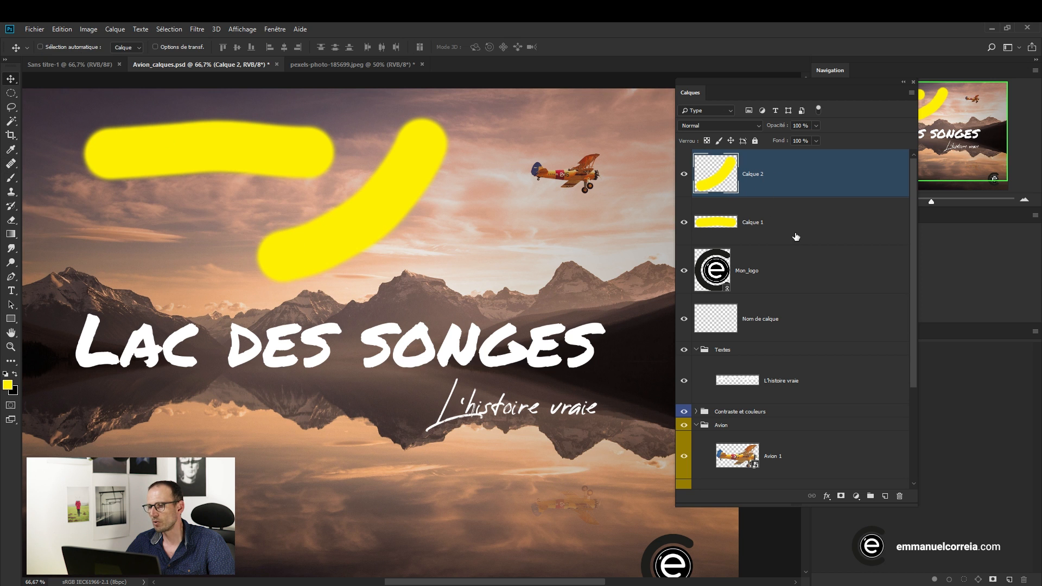
pyautogui.keyDown('ctrl'); pyautogui.click(801, 227); pyautogui.keyUp('ctrl')
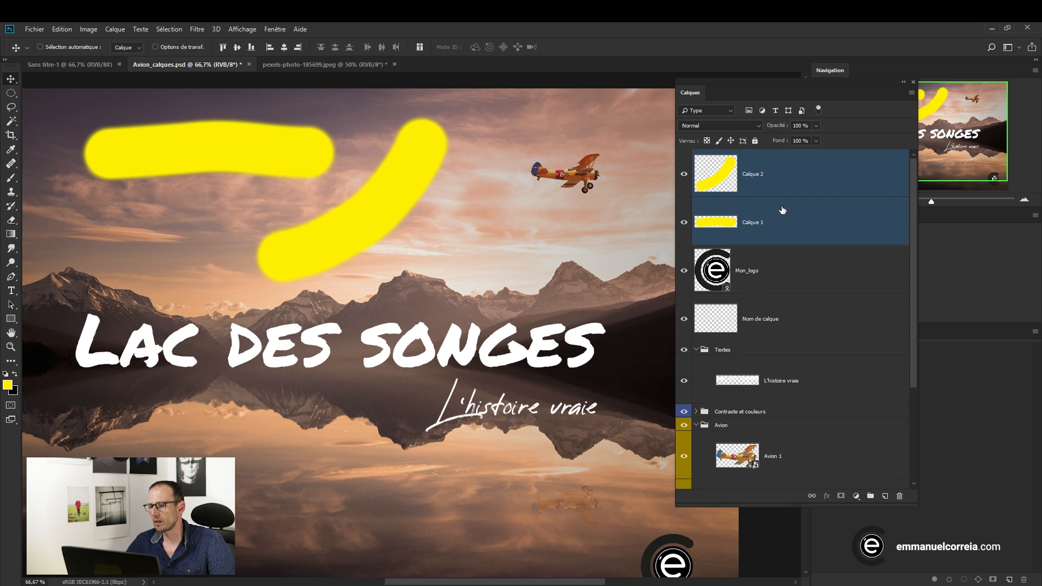
pyautogui.rightClick(781, 209)
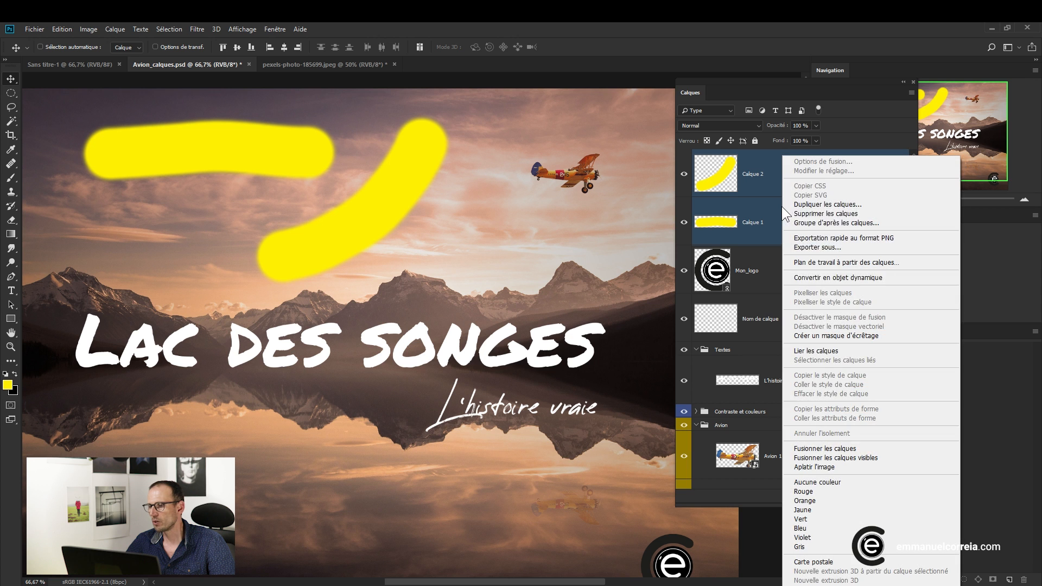
pyautogui.click(825, 448)
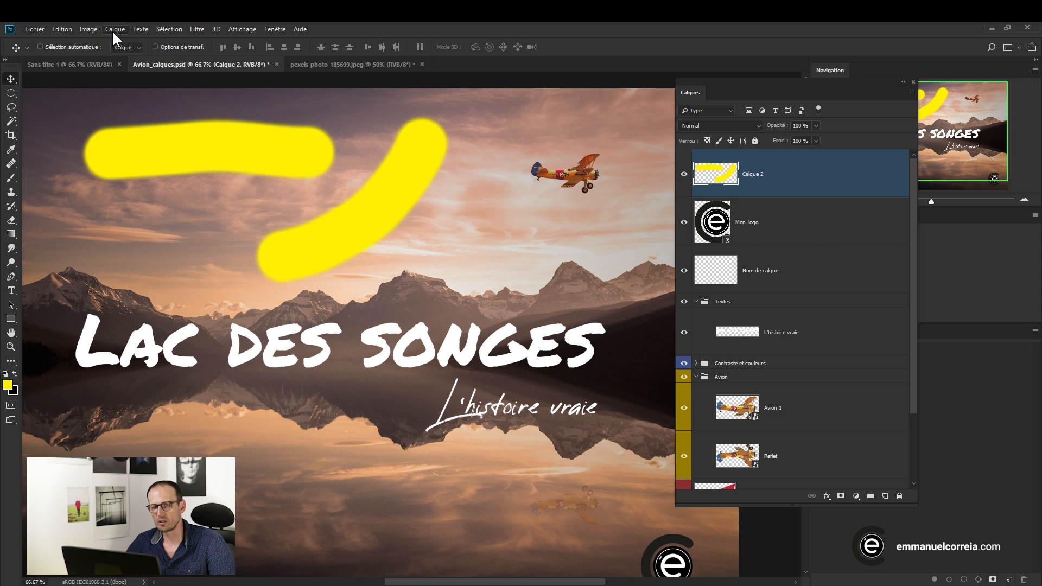
# Look over the layer merging commands, and toggle the merged yellow stroke layer's visibility off and on twice.
pyautogui.click(115, 30)
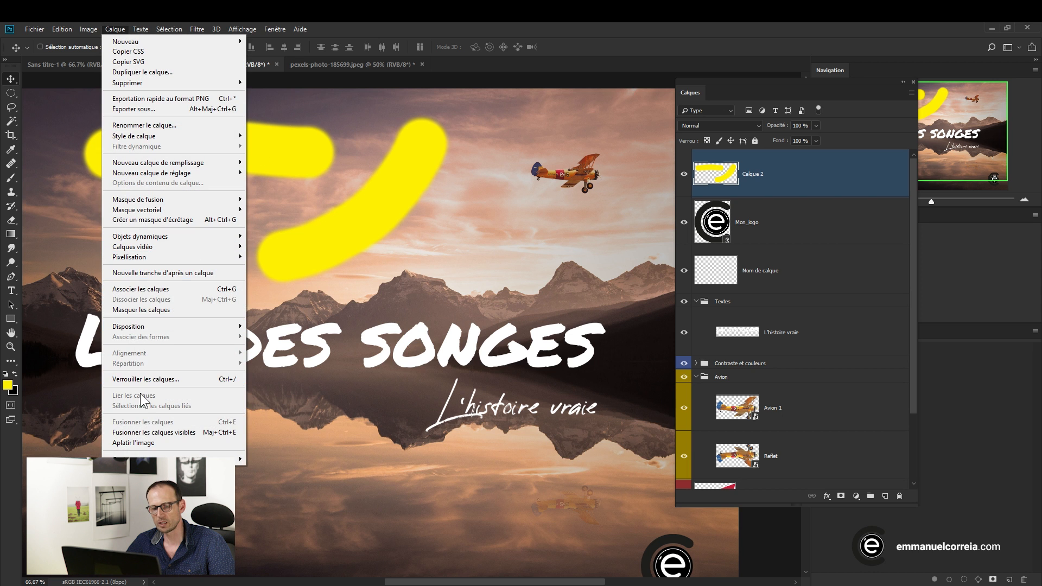
pyautogui.click(575, 32)
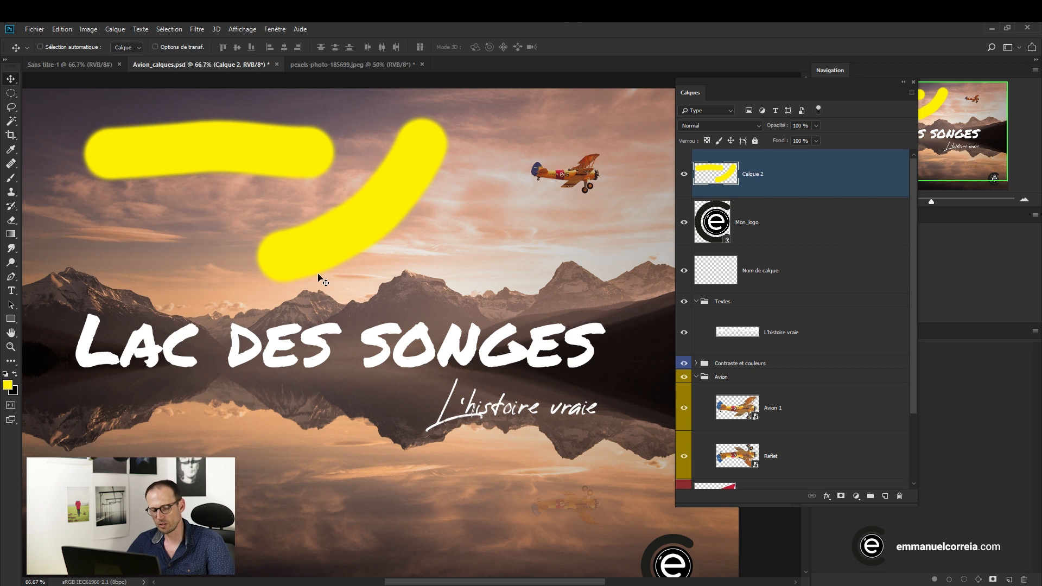
pyautogui.click(685, 175)
pyautogui.click(685, 175)
pyautogui.click(684, 175)
pyautogui.click(685, 174)
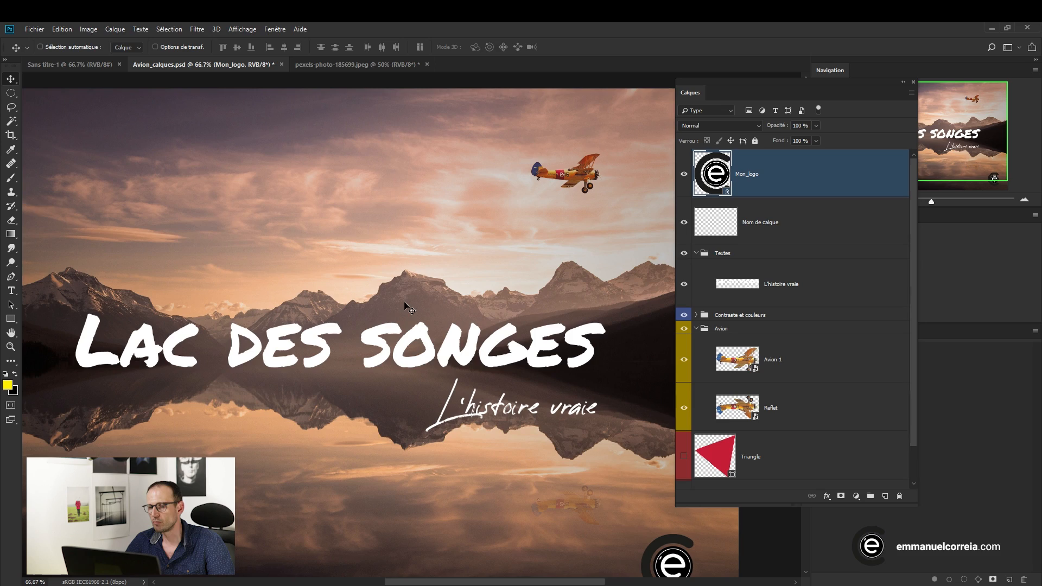
# Look up the Aplatir l'image command, and move the floating Calques panel clear of the Navigation preview.
pyautogui.click(117, 30)
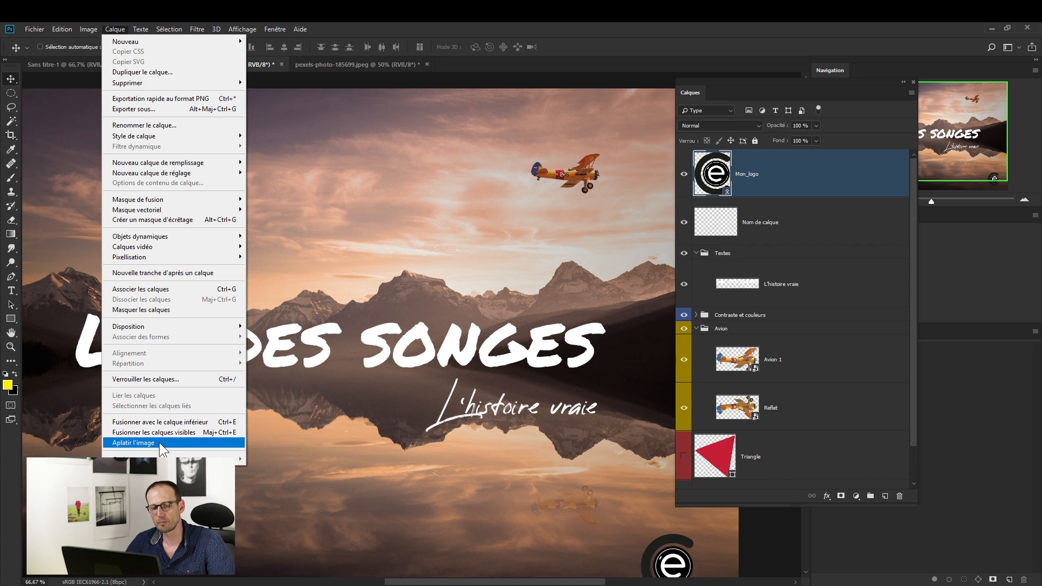
pyautogui.click(852, 89)
pyautogui.moveTo(800, 86); pyautogui.dragTo(803, 87)
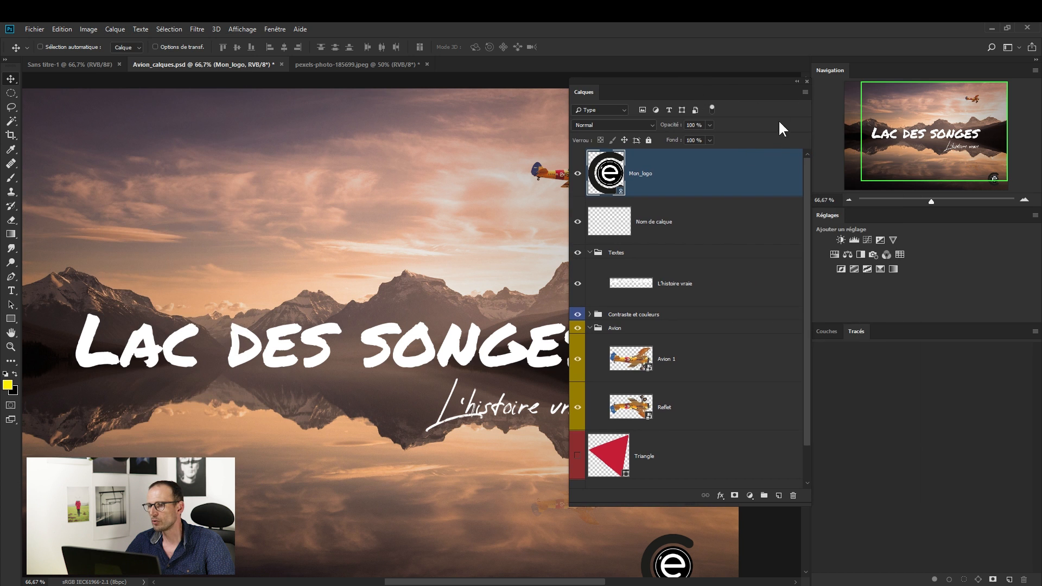
# Try to flatten the image, agreeing to delete the hidden layers.
pyautogui.click(805, 92)
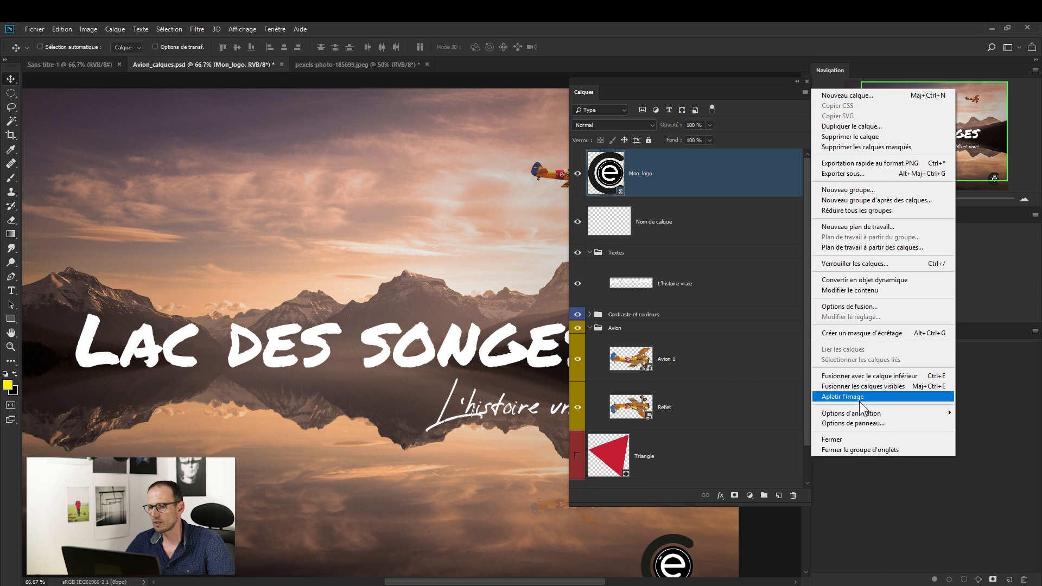
pyautogui.click(860, 401)
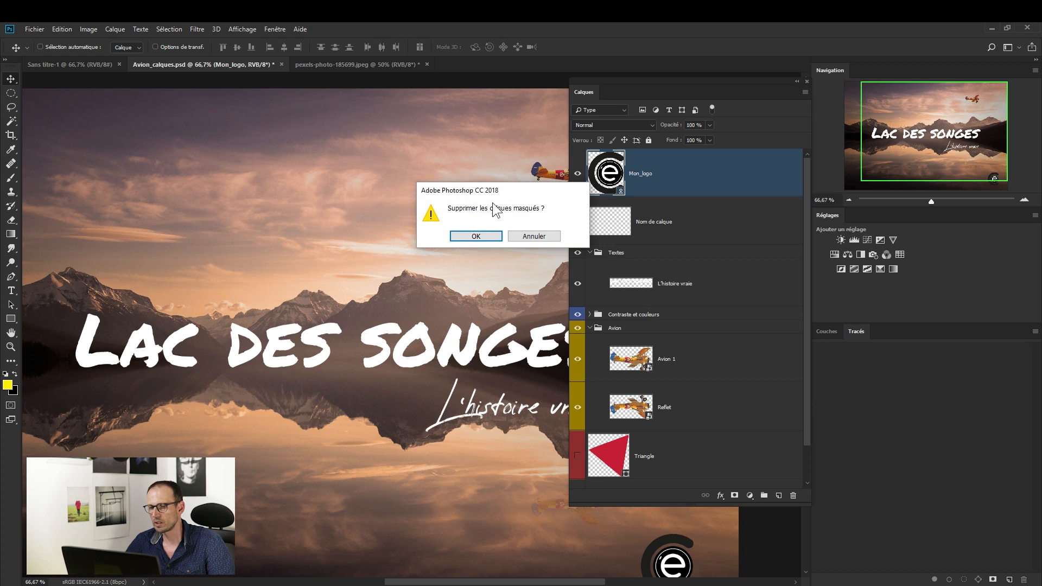
pyautogui.click(476, 237)
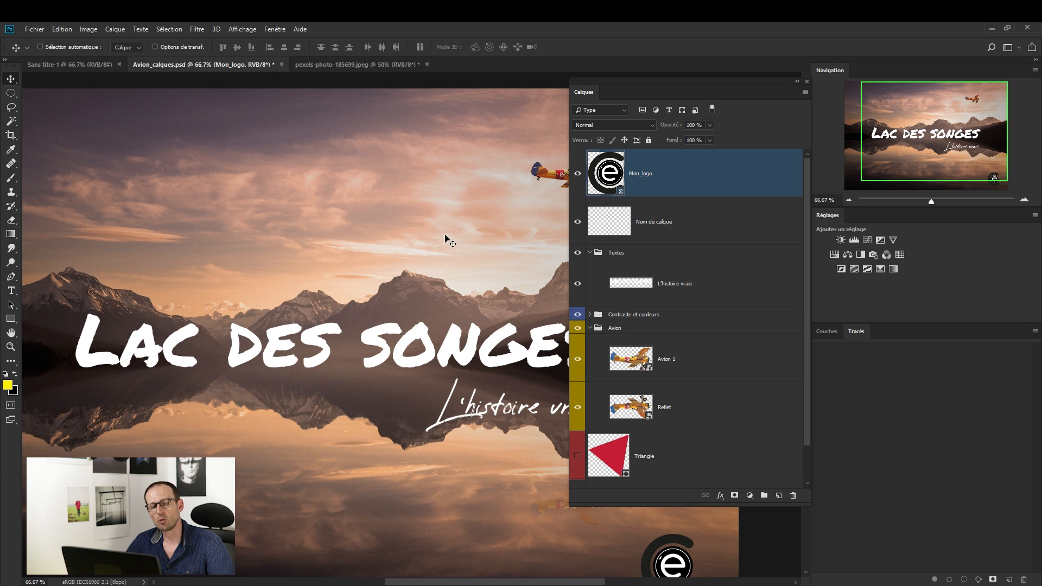
# Zoom the document out to 50%, center the image in view, and move the floating Calques panel clear of the artwork.
pyautogui.keyDown('alt'); pyautogui.click(435, 241); pyautogui.keyUp('alt')
pyautogui.keyDown('alt'); pyautogui.click(434, 240); pyautogui.keyUp('alt')
pyautogui.moveTo(683, 95); pyautogui.dragTo(837, 164)
pyautogui.moveTo(544, 256); pyautogui.dragTo(574, 143)
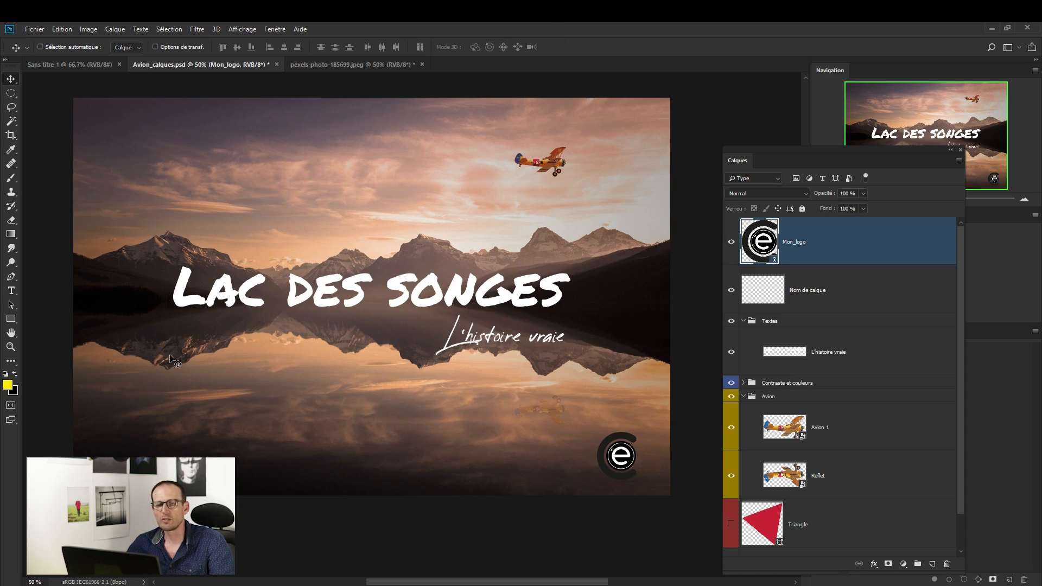
# Begin saving the layered document under a new format, choosing TIFF as the file type for Avion_calques.
pyautogui.click(34, 29)
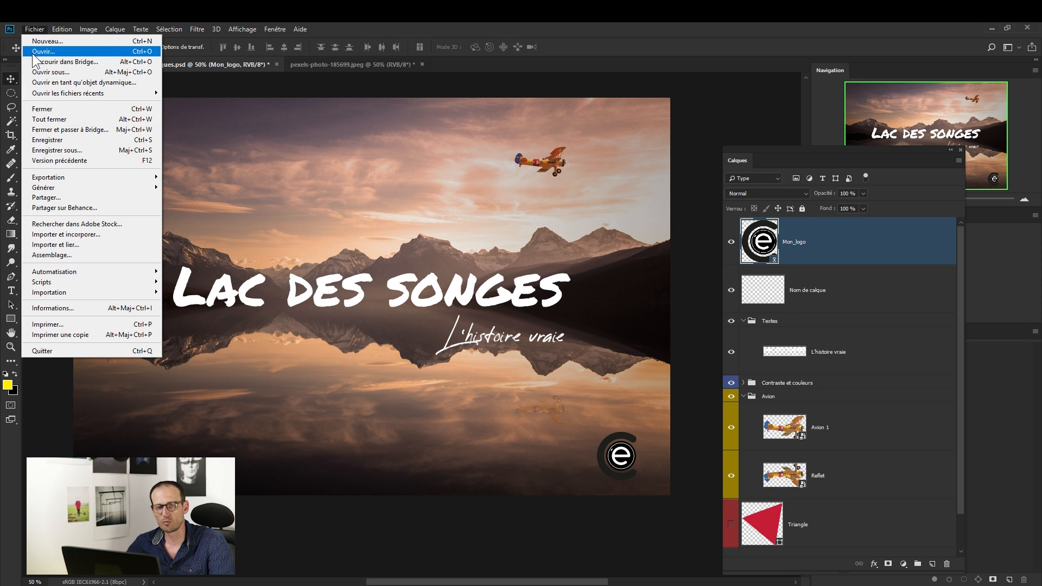
pyautogui.click(57, 150)
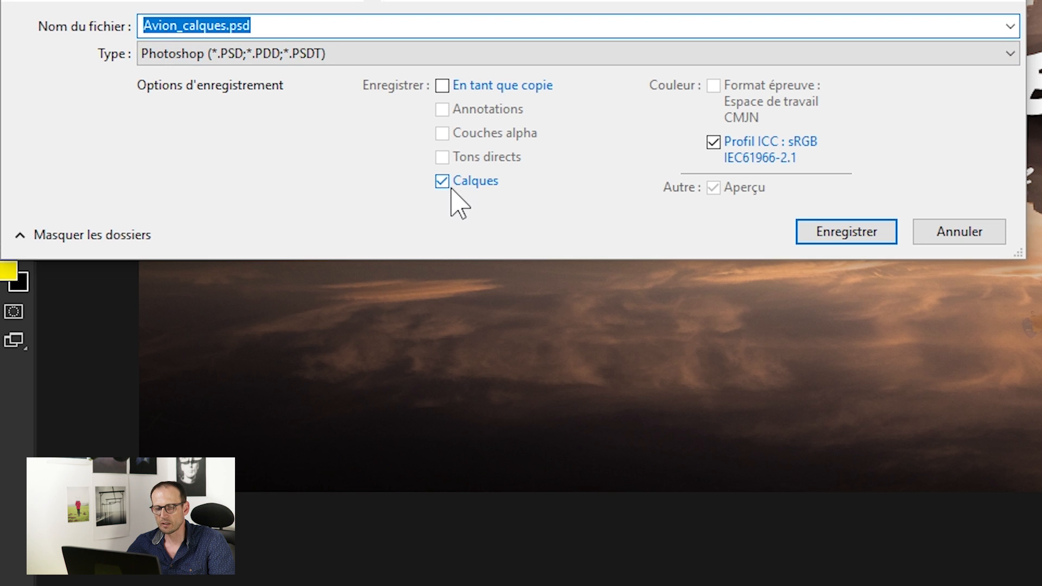
pyautogui.click(1011, 52)
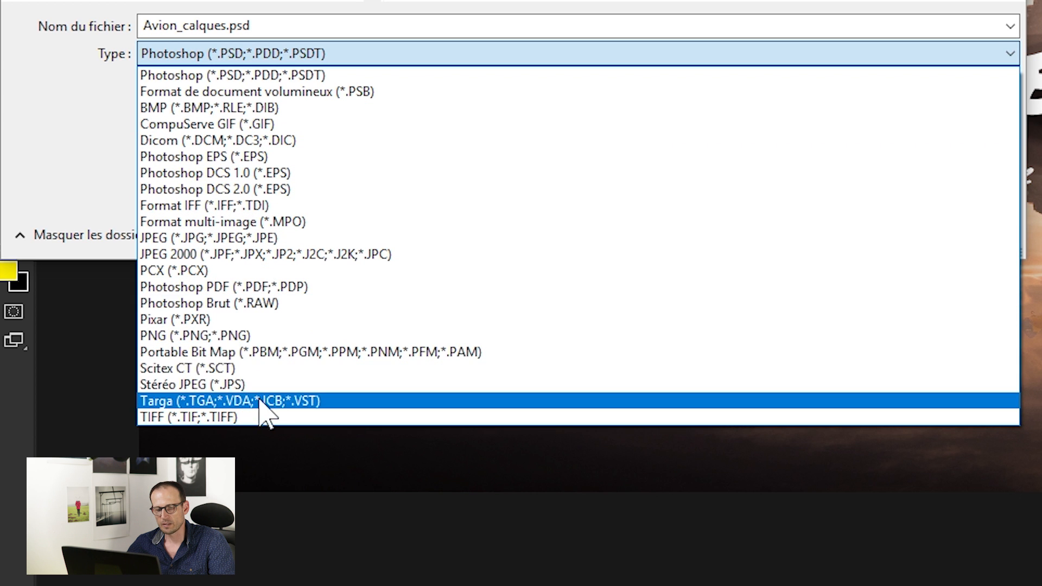
pyautogui.click(251, 417)
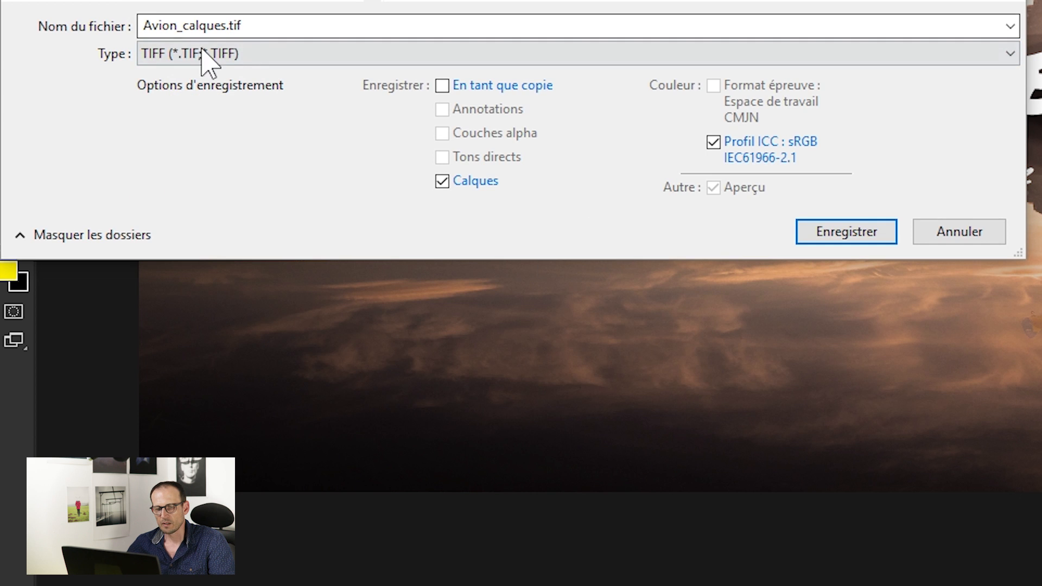